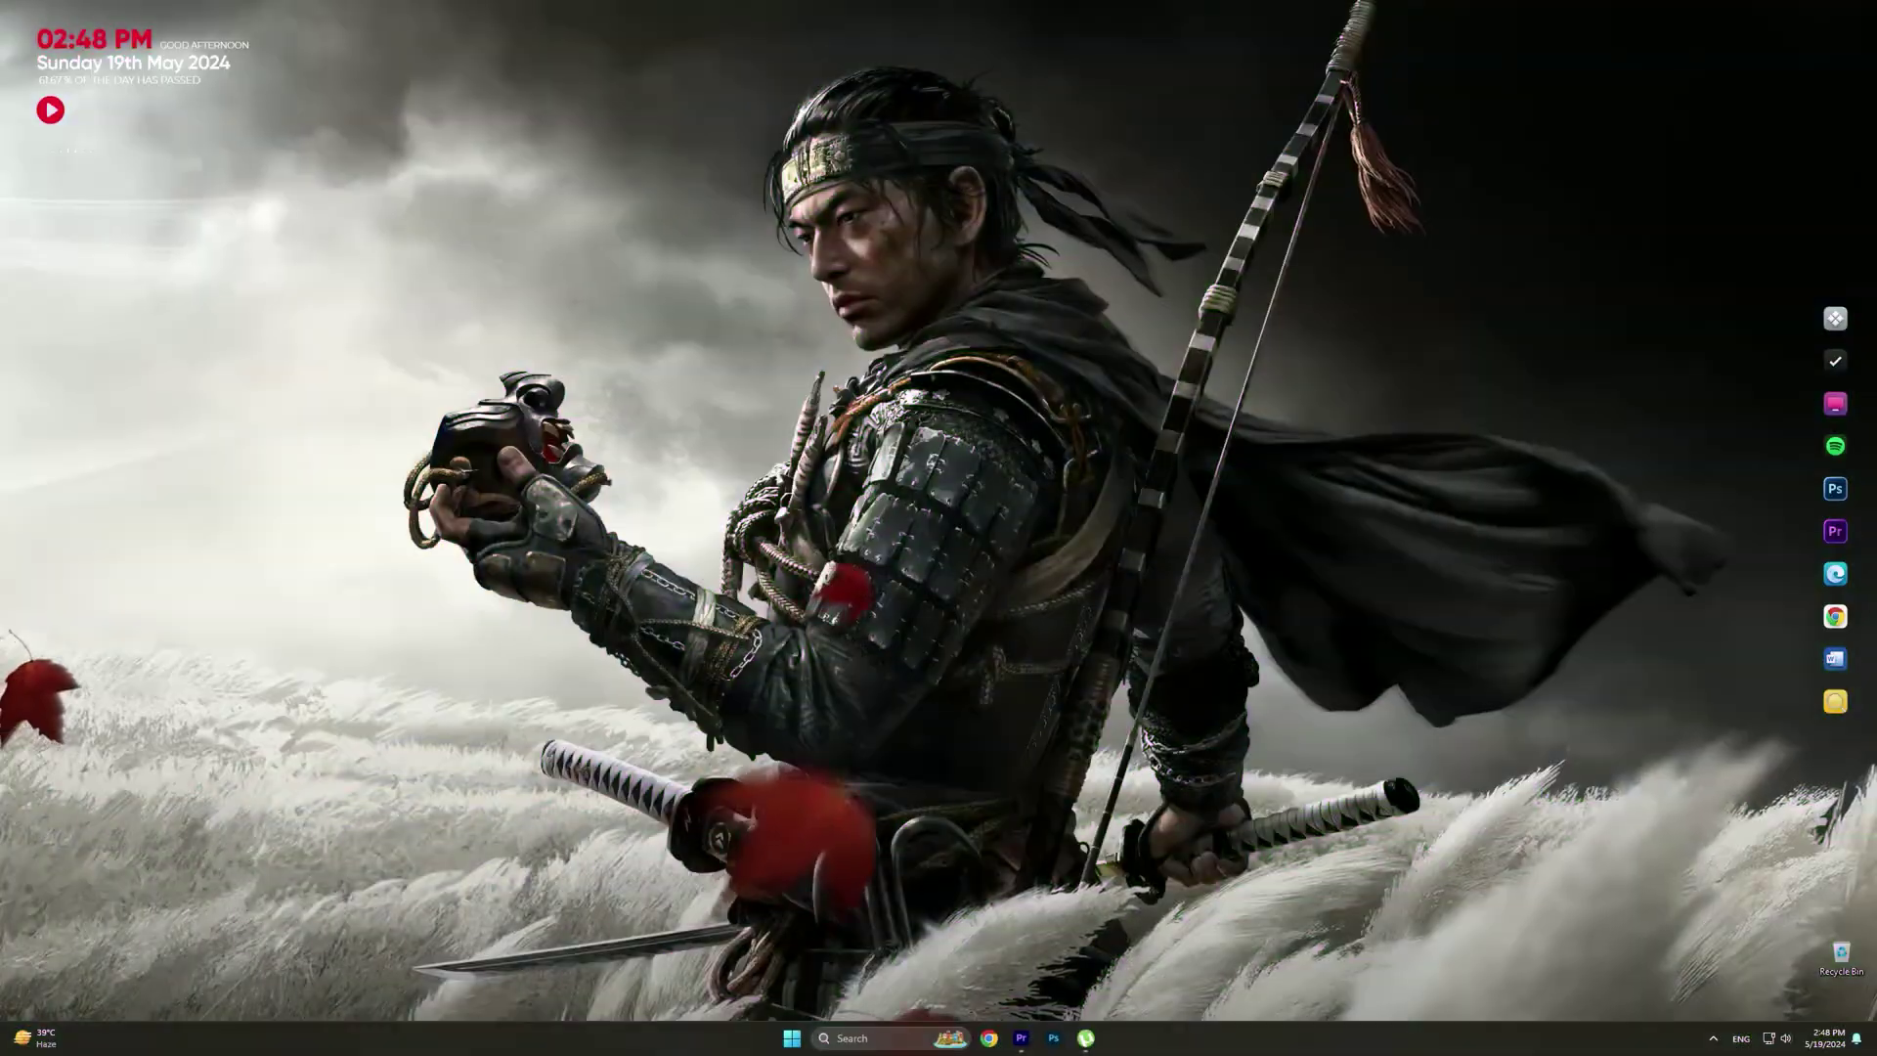
Refresh the desktop, run GhostOfTsushima.exe from D:\Games\Ghost of Tsushima, and open its launcher Options.
right_click(792, 325)
left_click(838, 383)
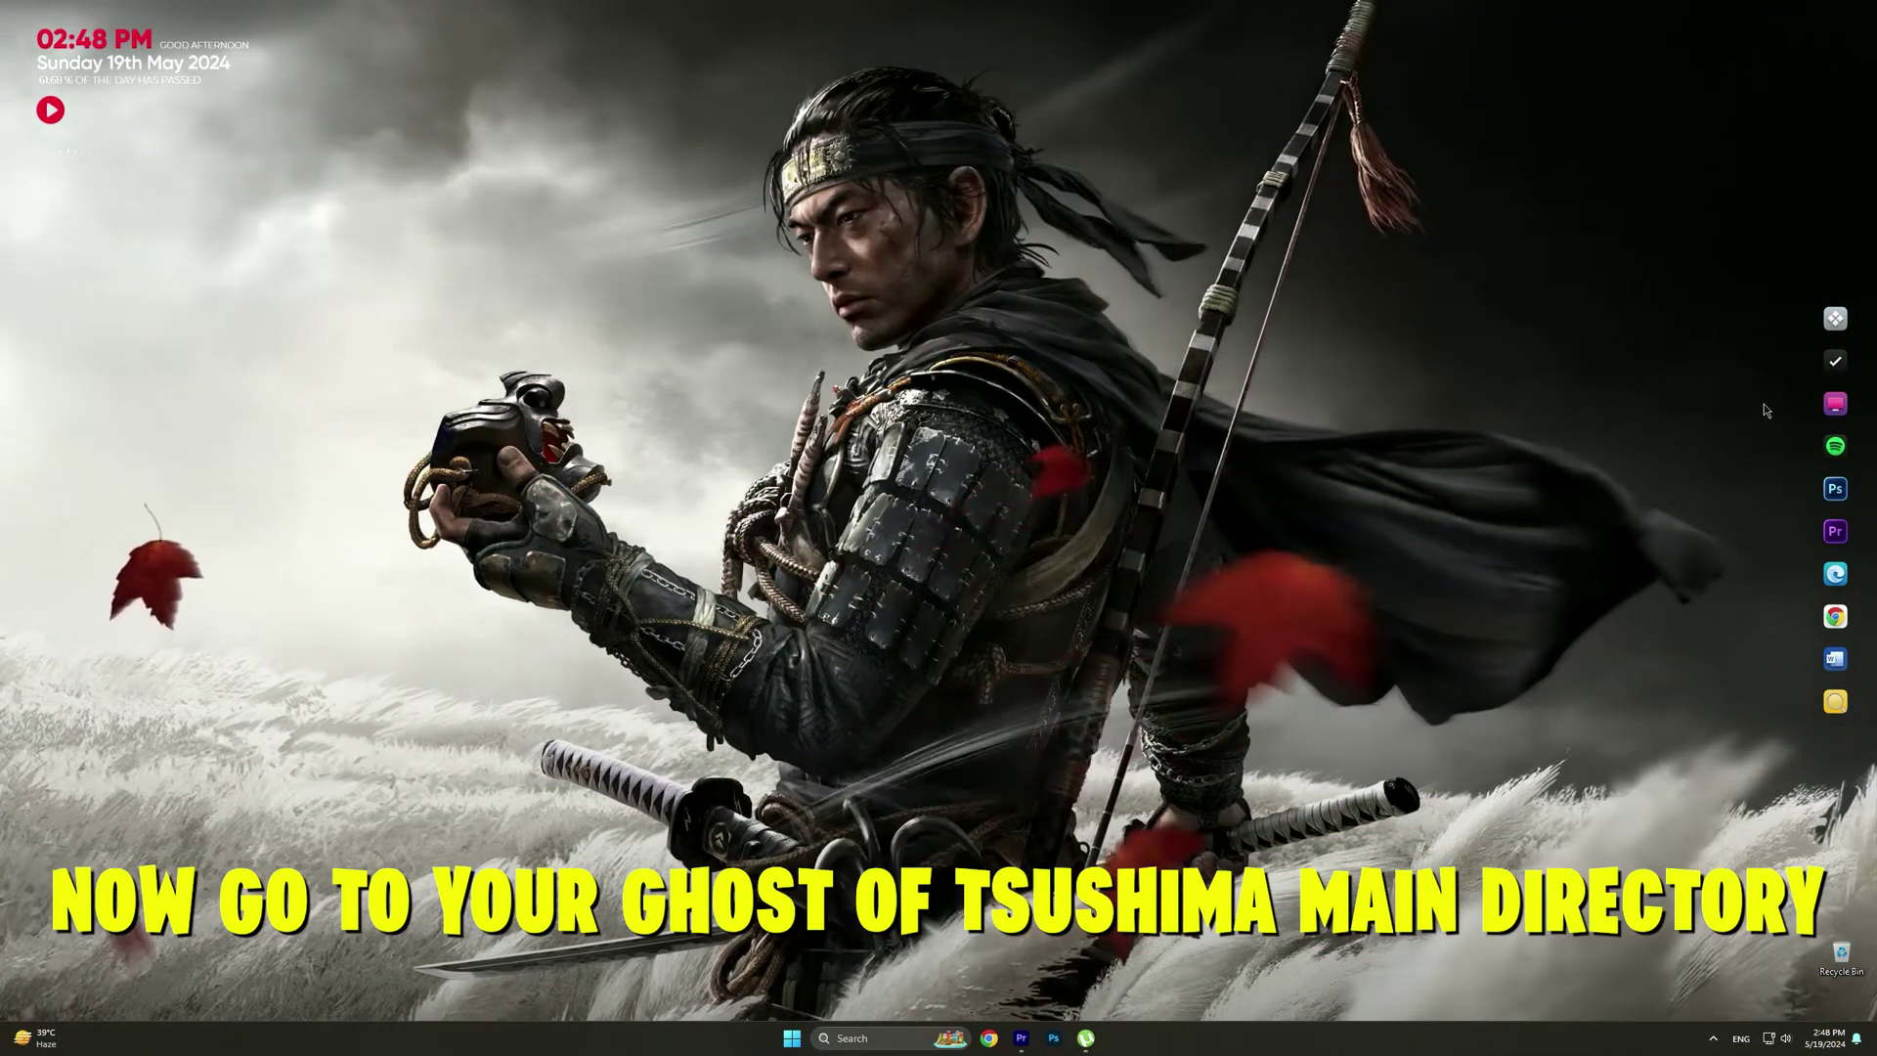
left_click(1835, 405)
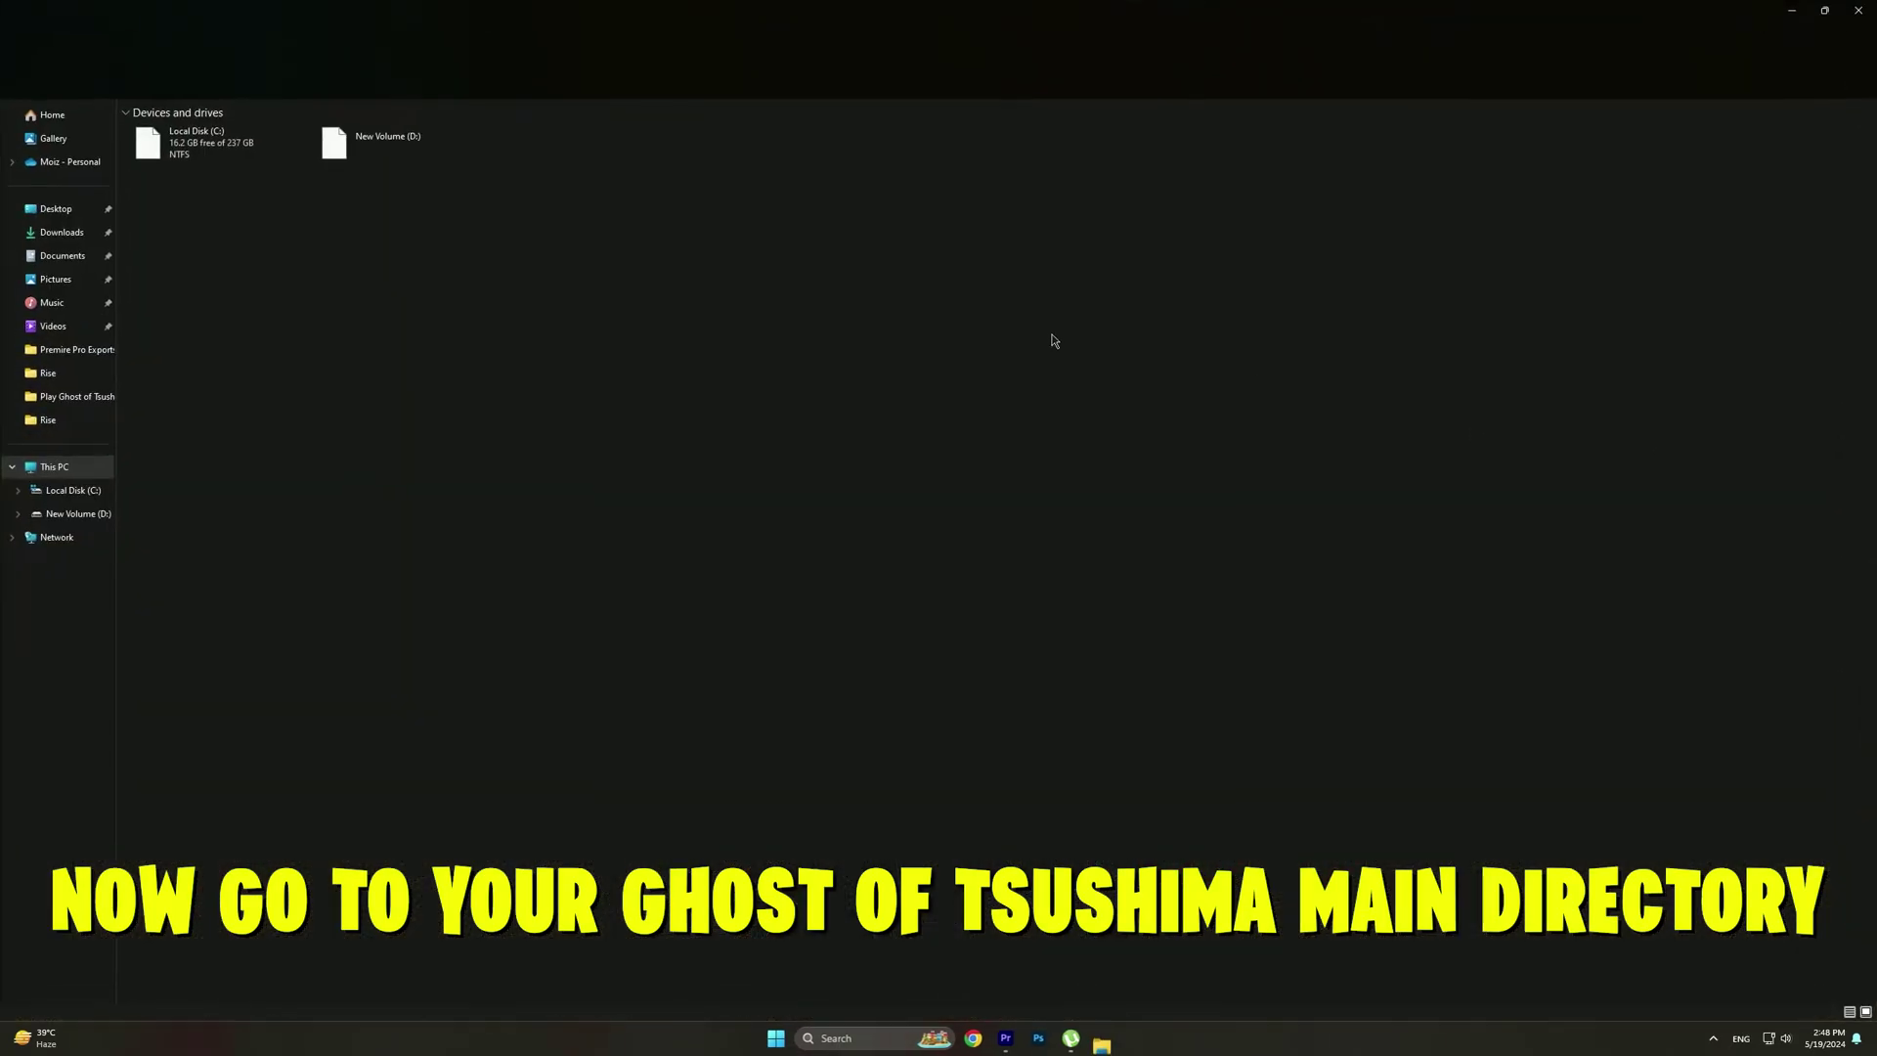
double_click(406, 167)
double_click(158, 137)
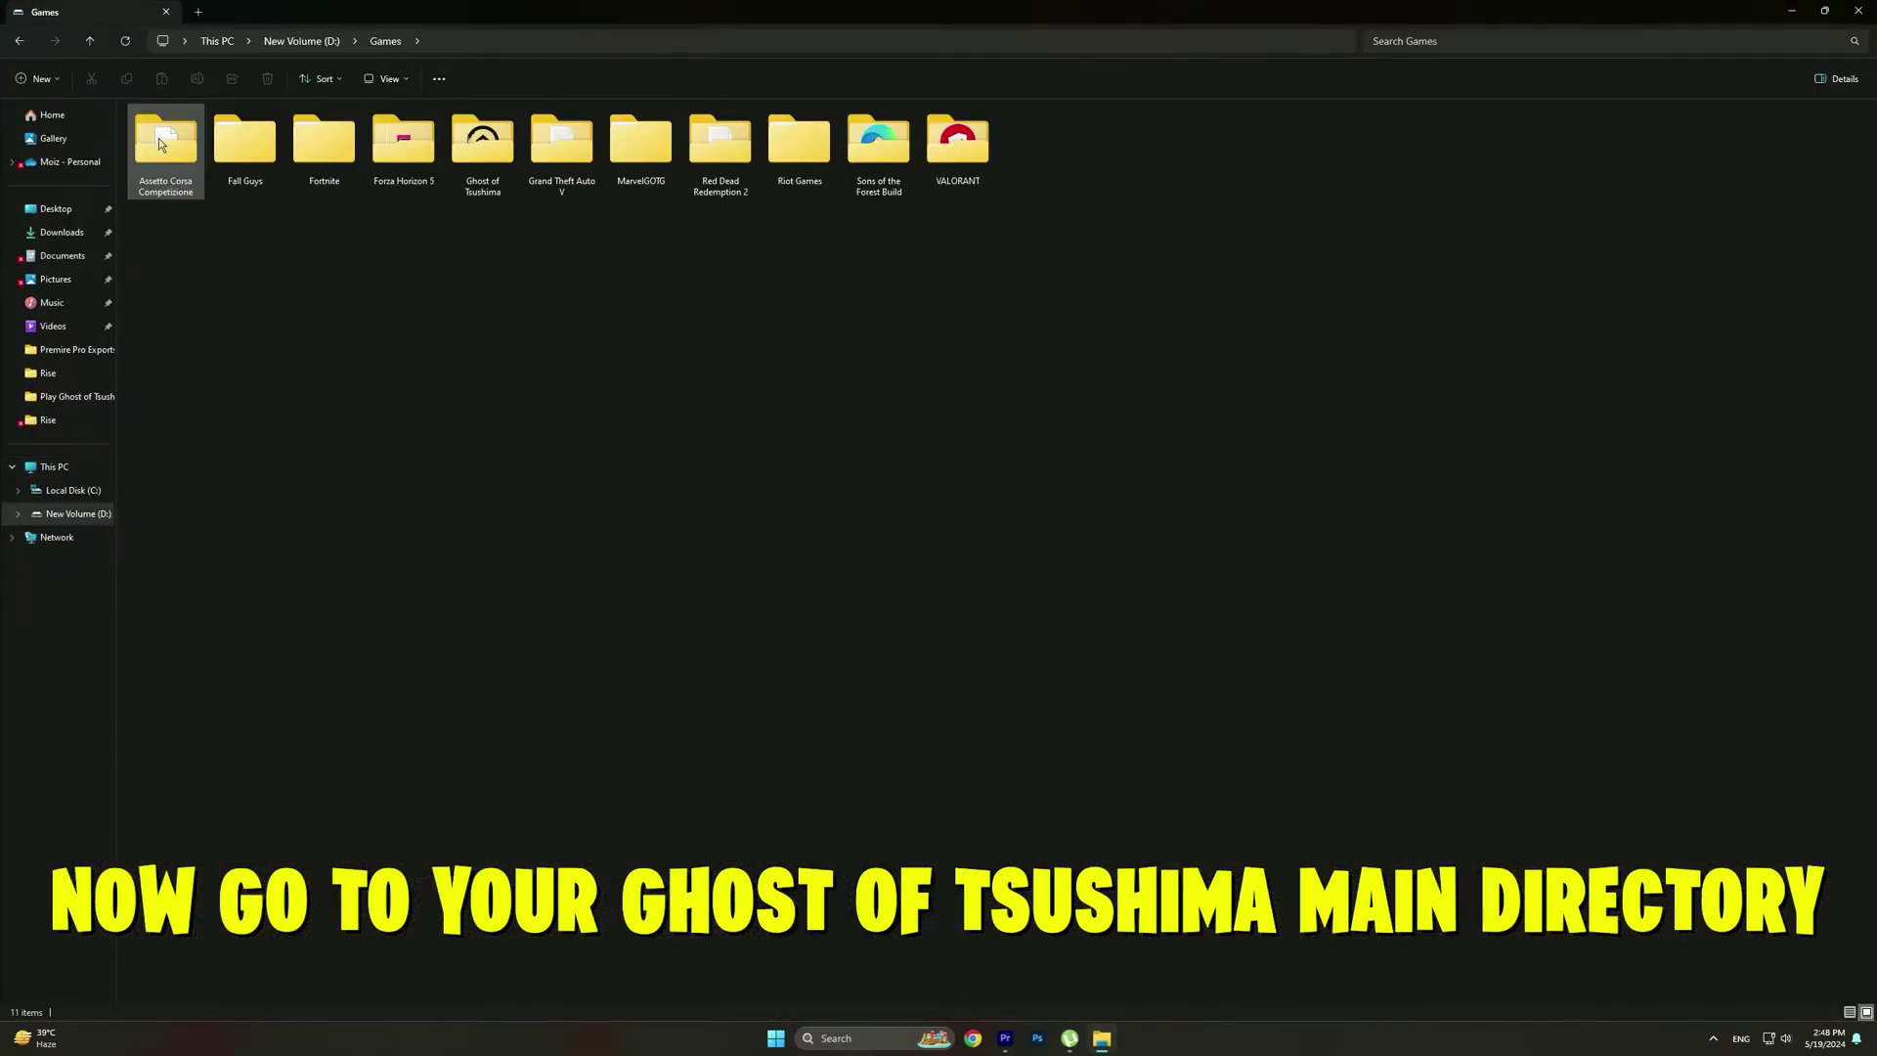
double_click(494, 184)
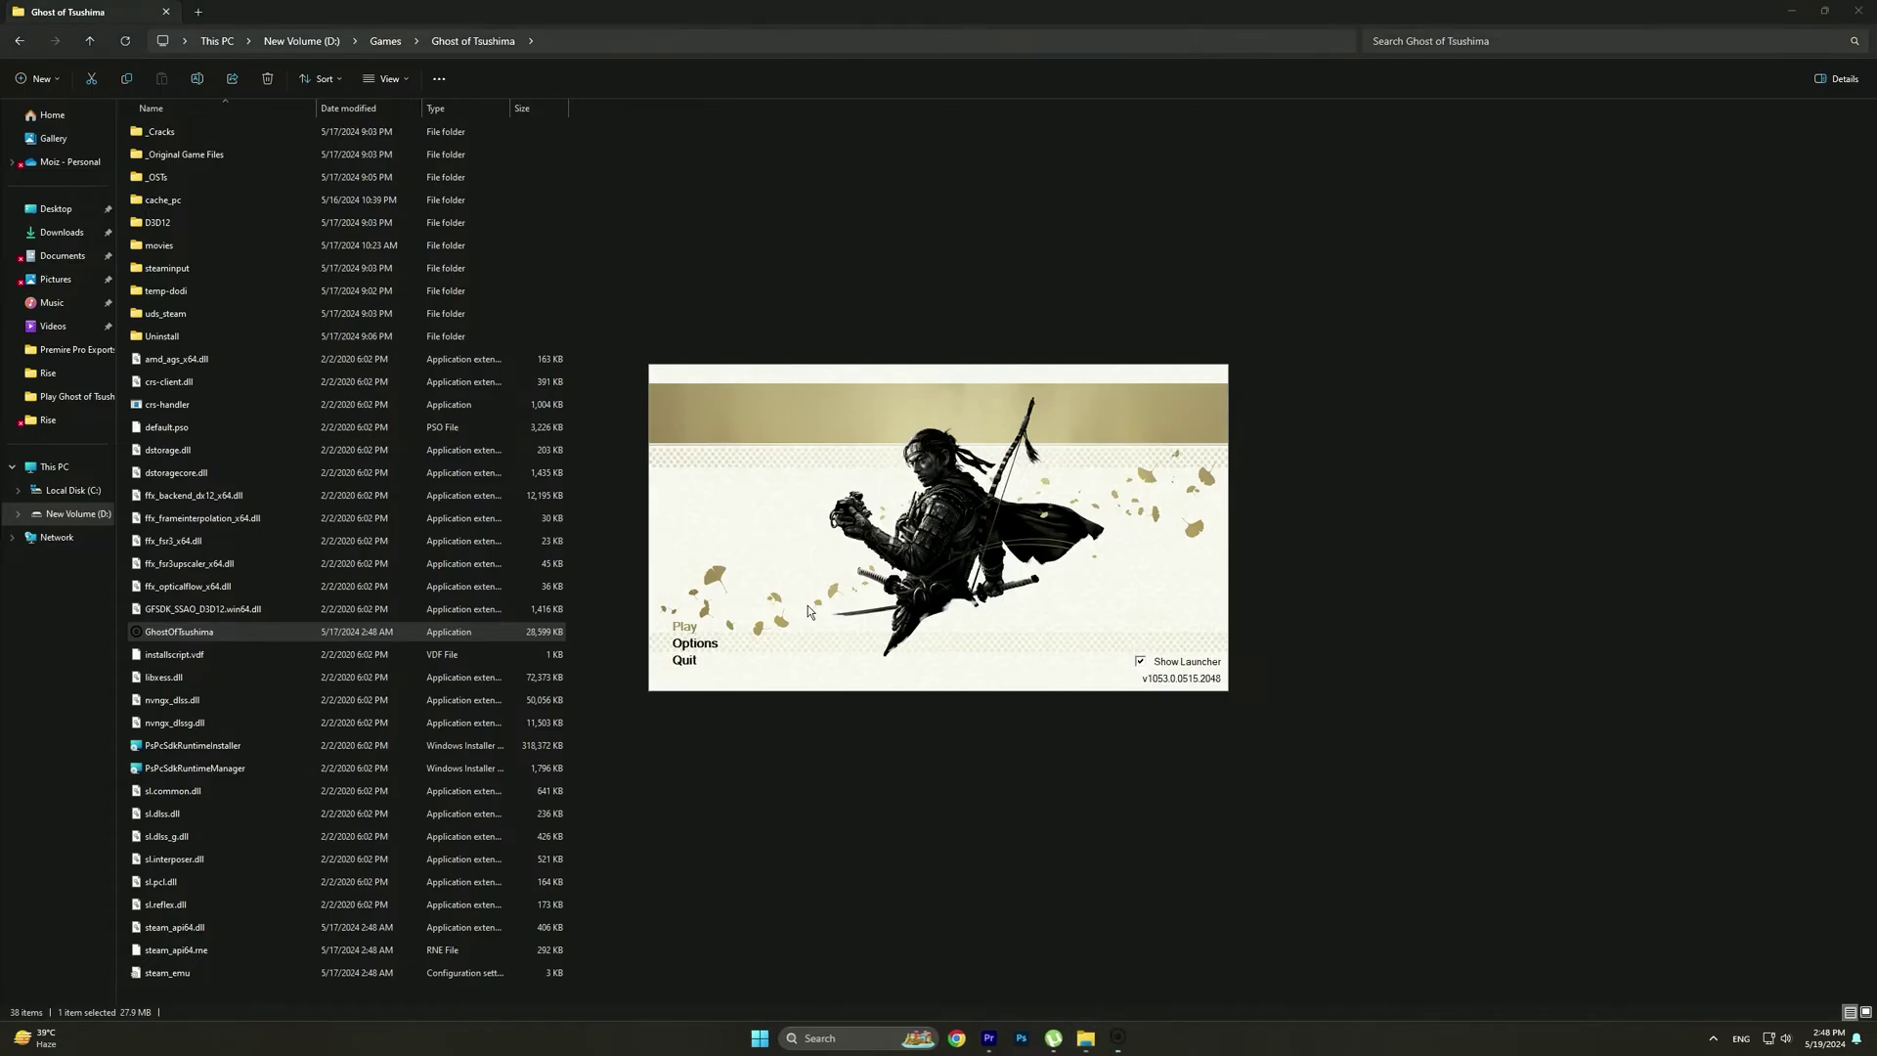
left_click(690, 643)
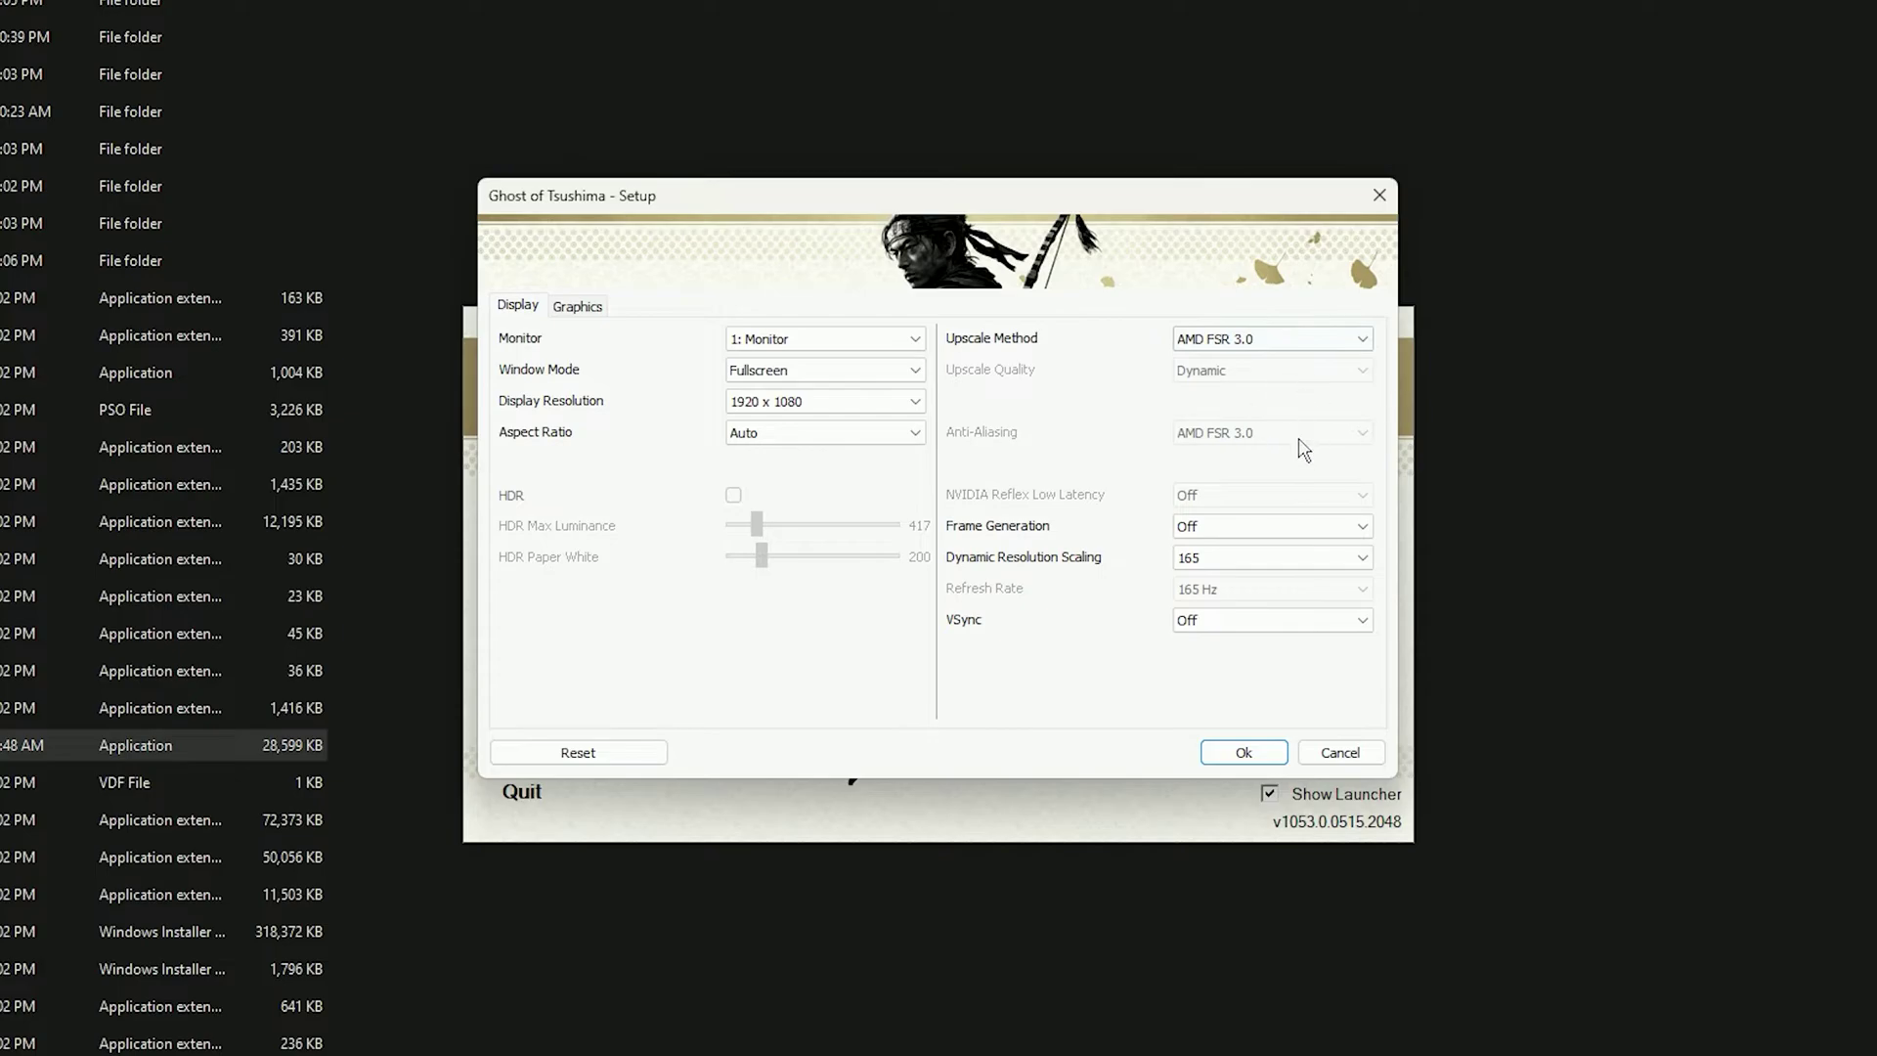
Keep 1920 x 1080, apply the Low preset with Medium textures and detail, and save.
left_click(817, 405)
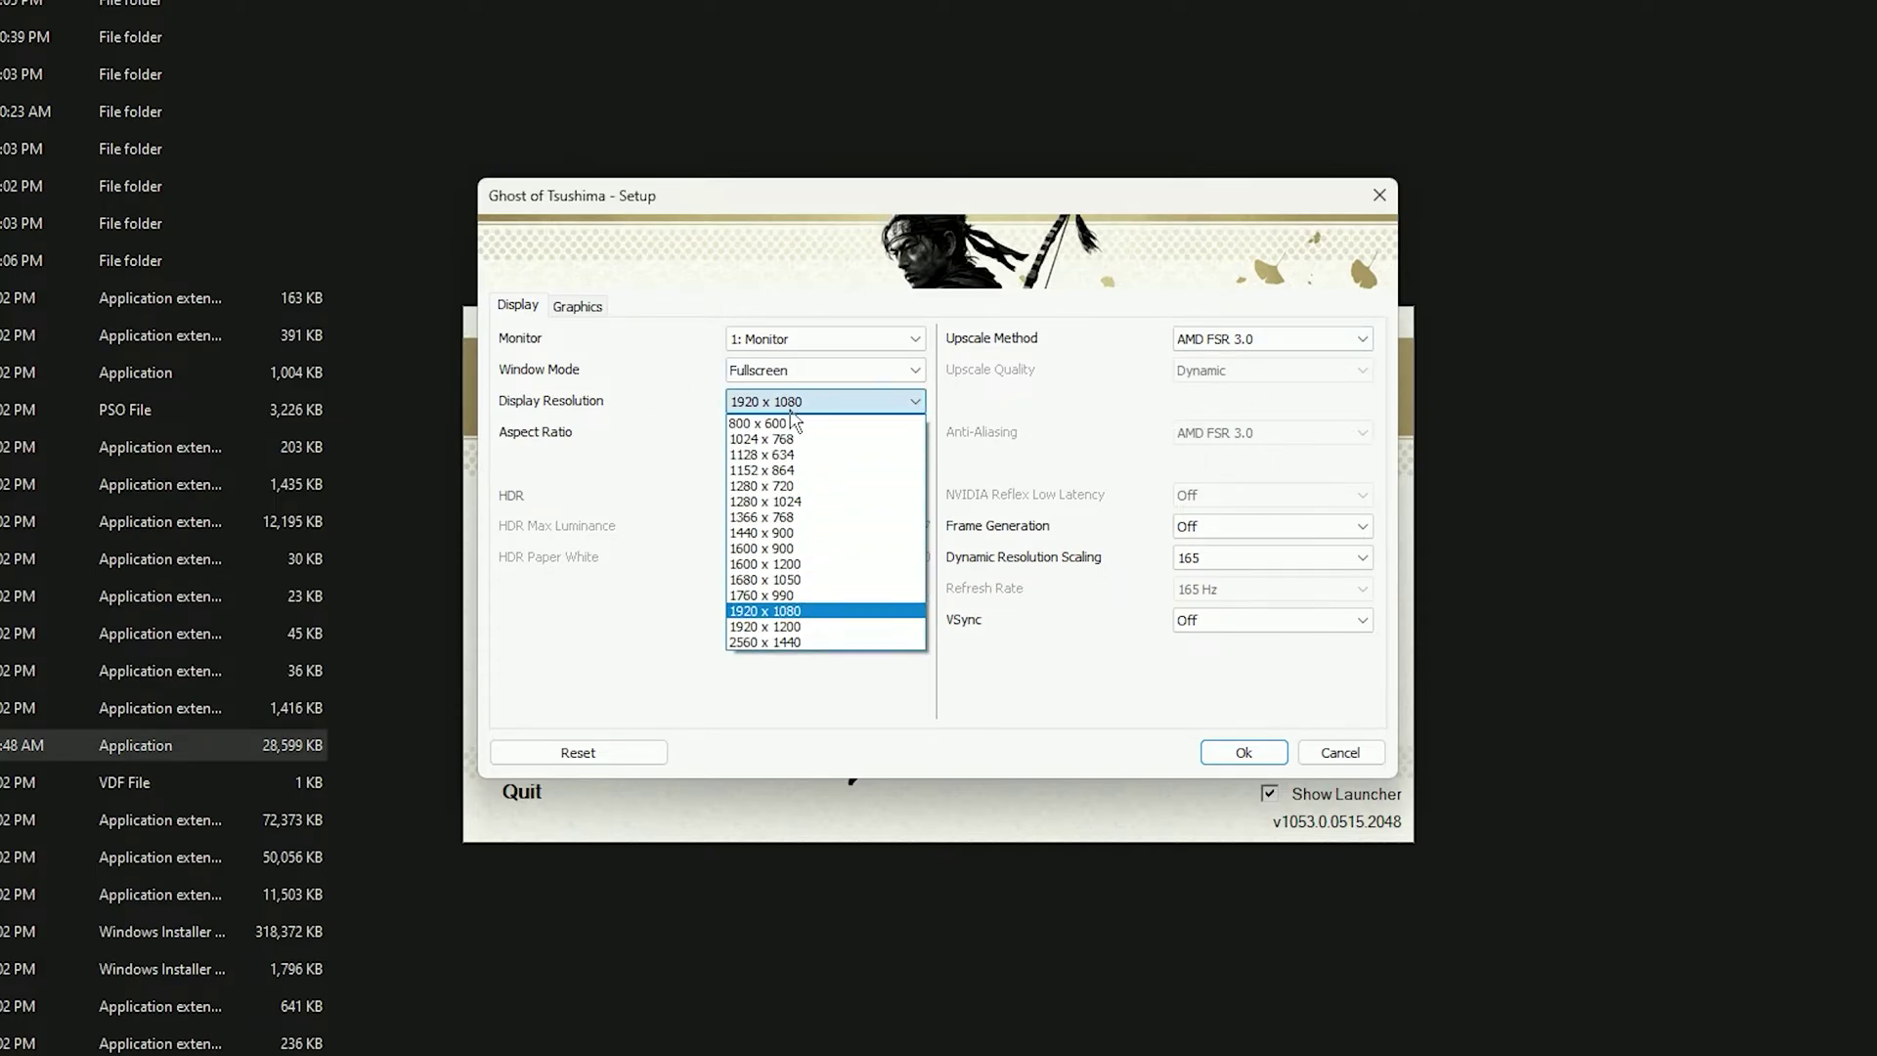
left_click(780, 611)
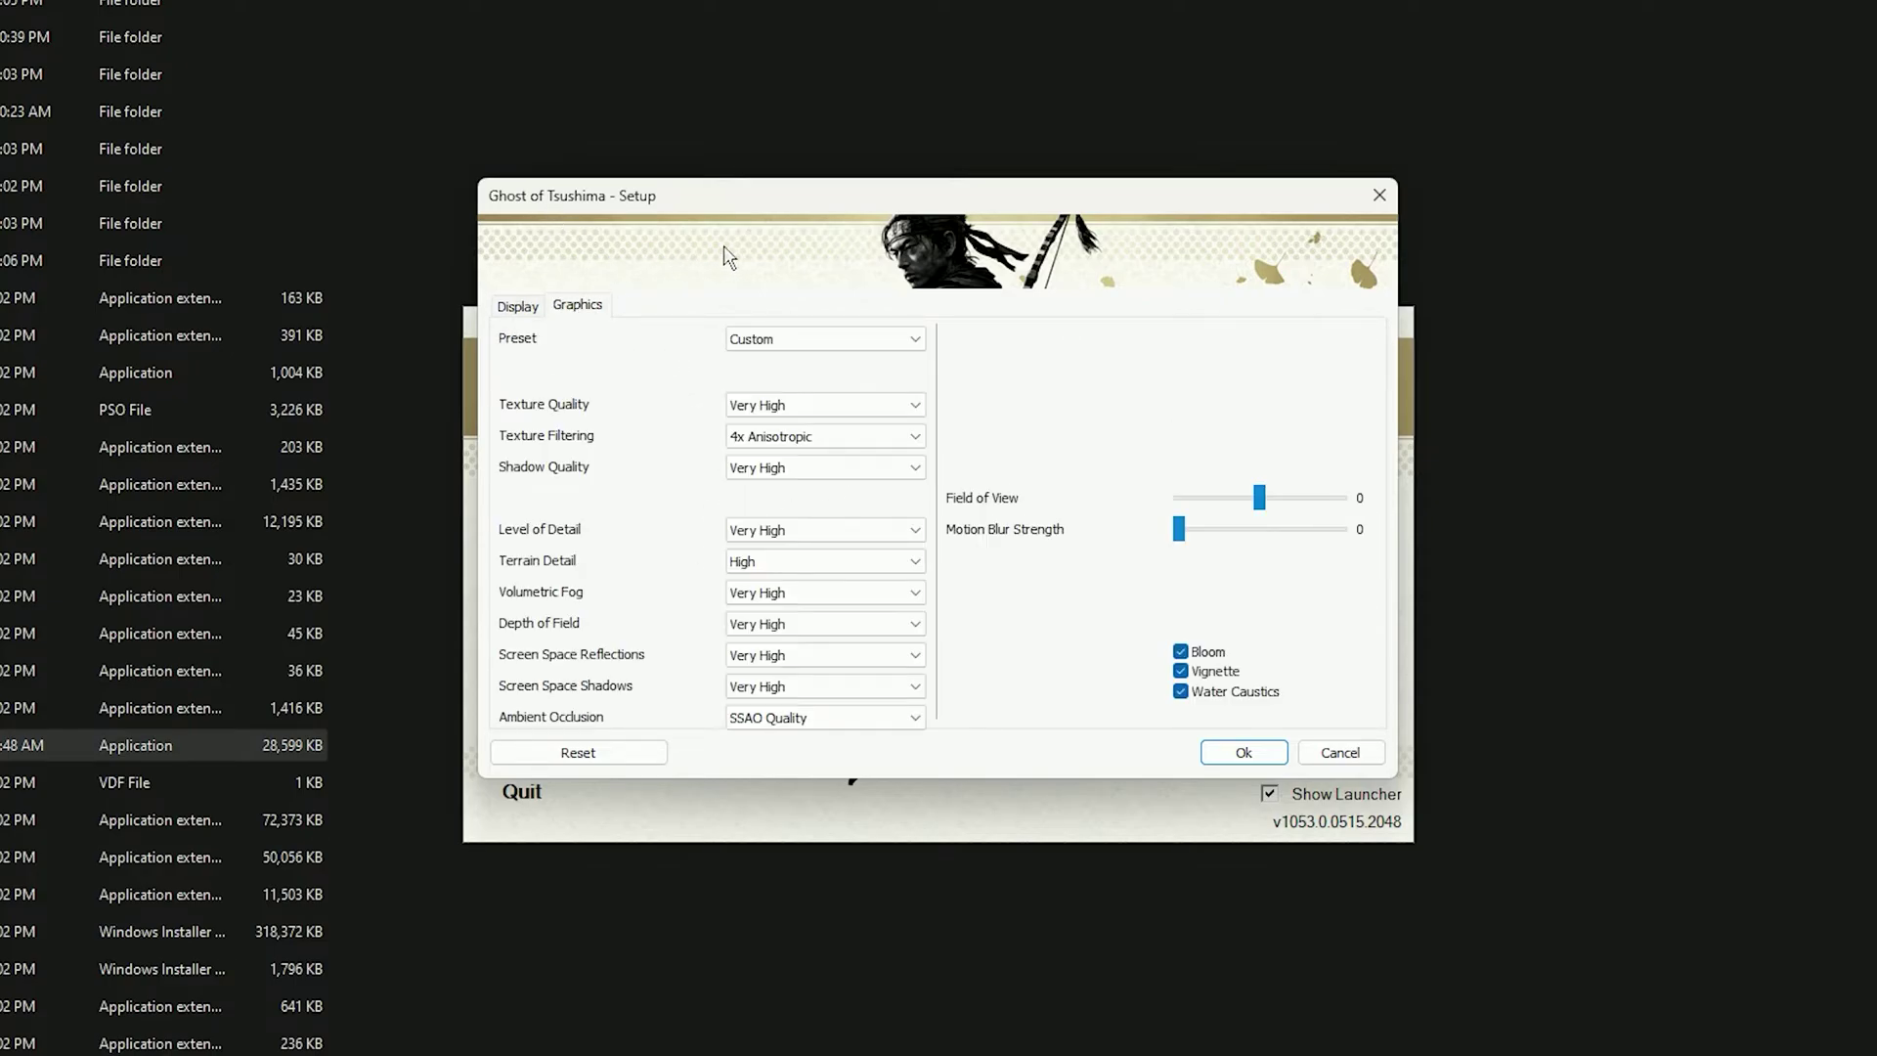
left_click(790, 342)
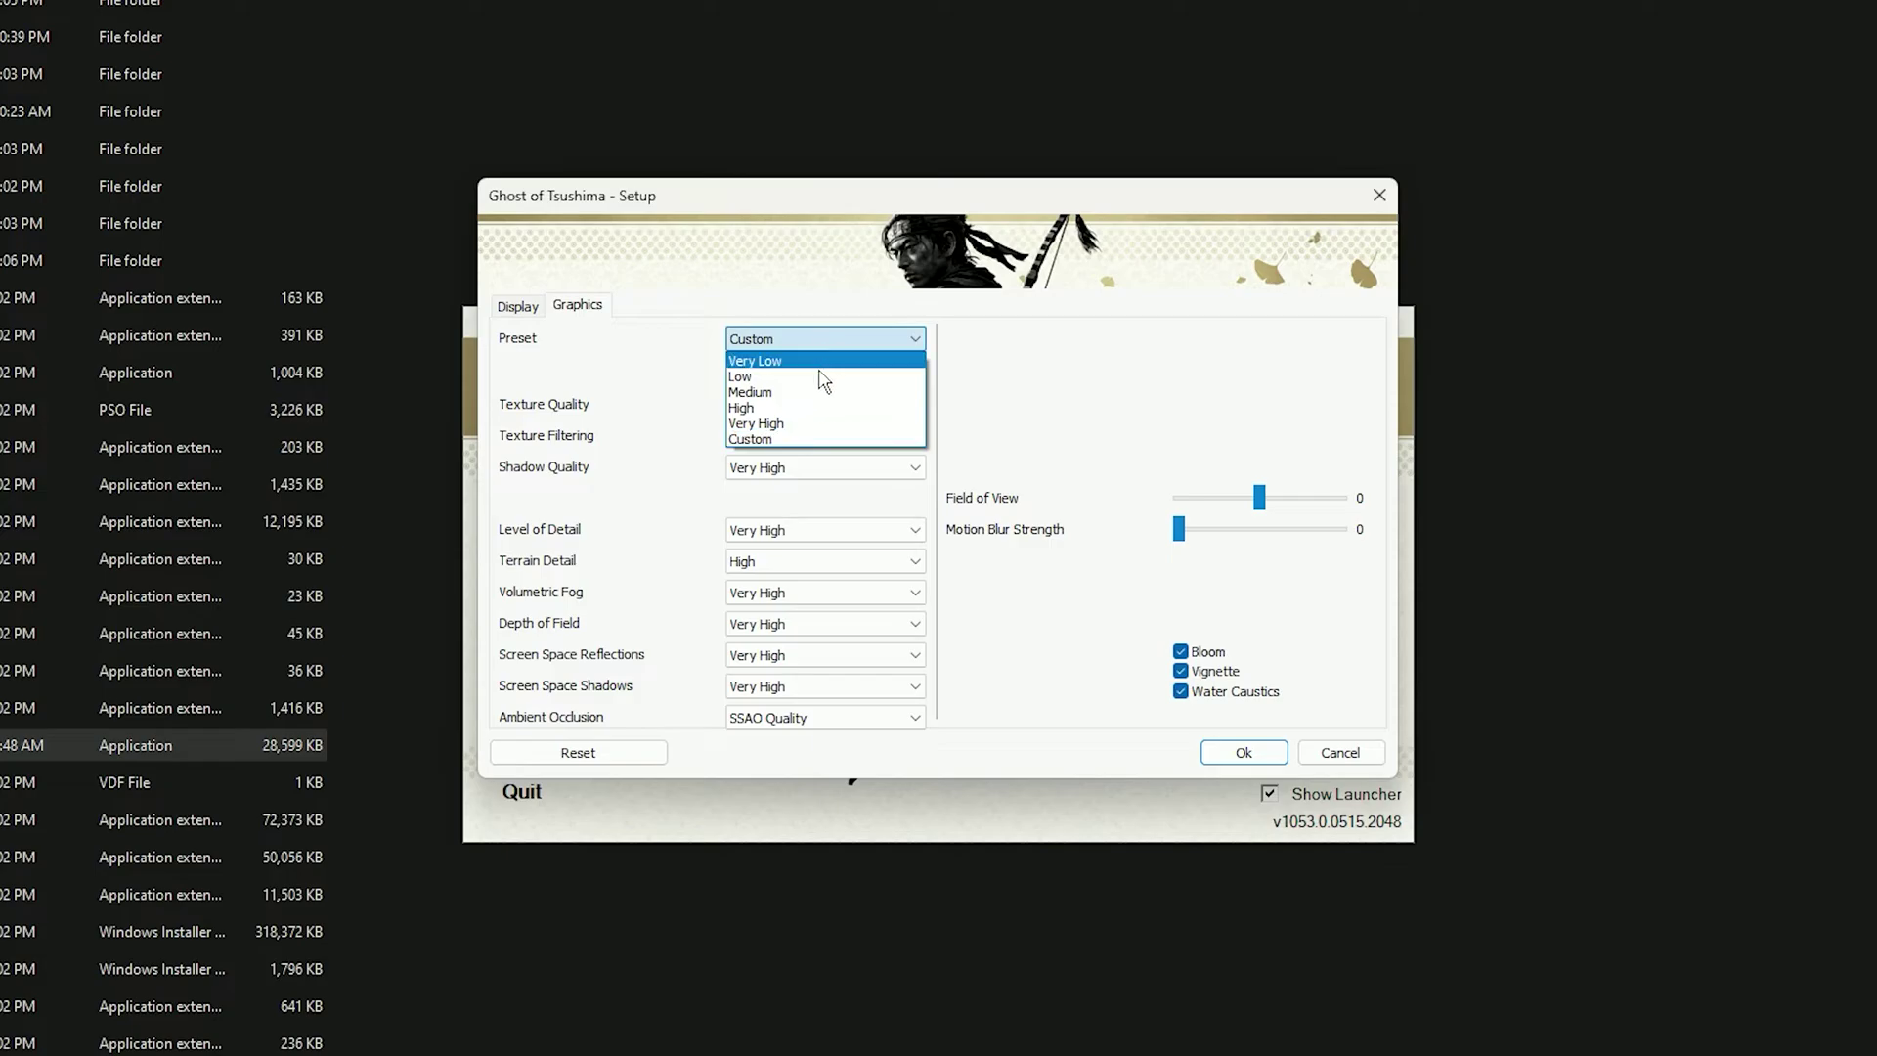
left_click(761, 381)
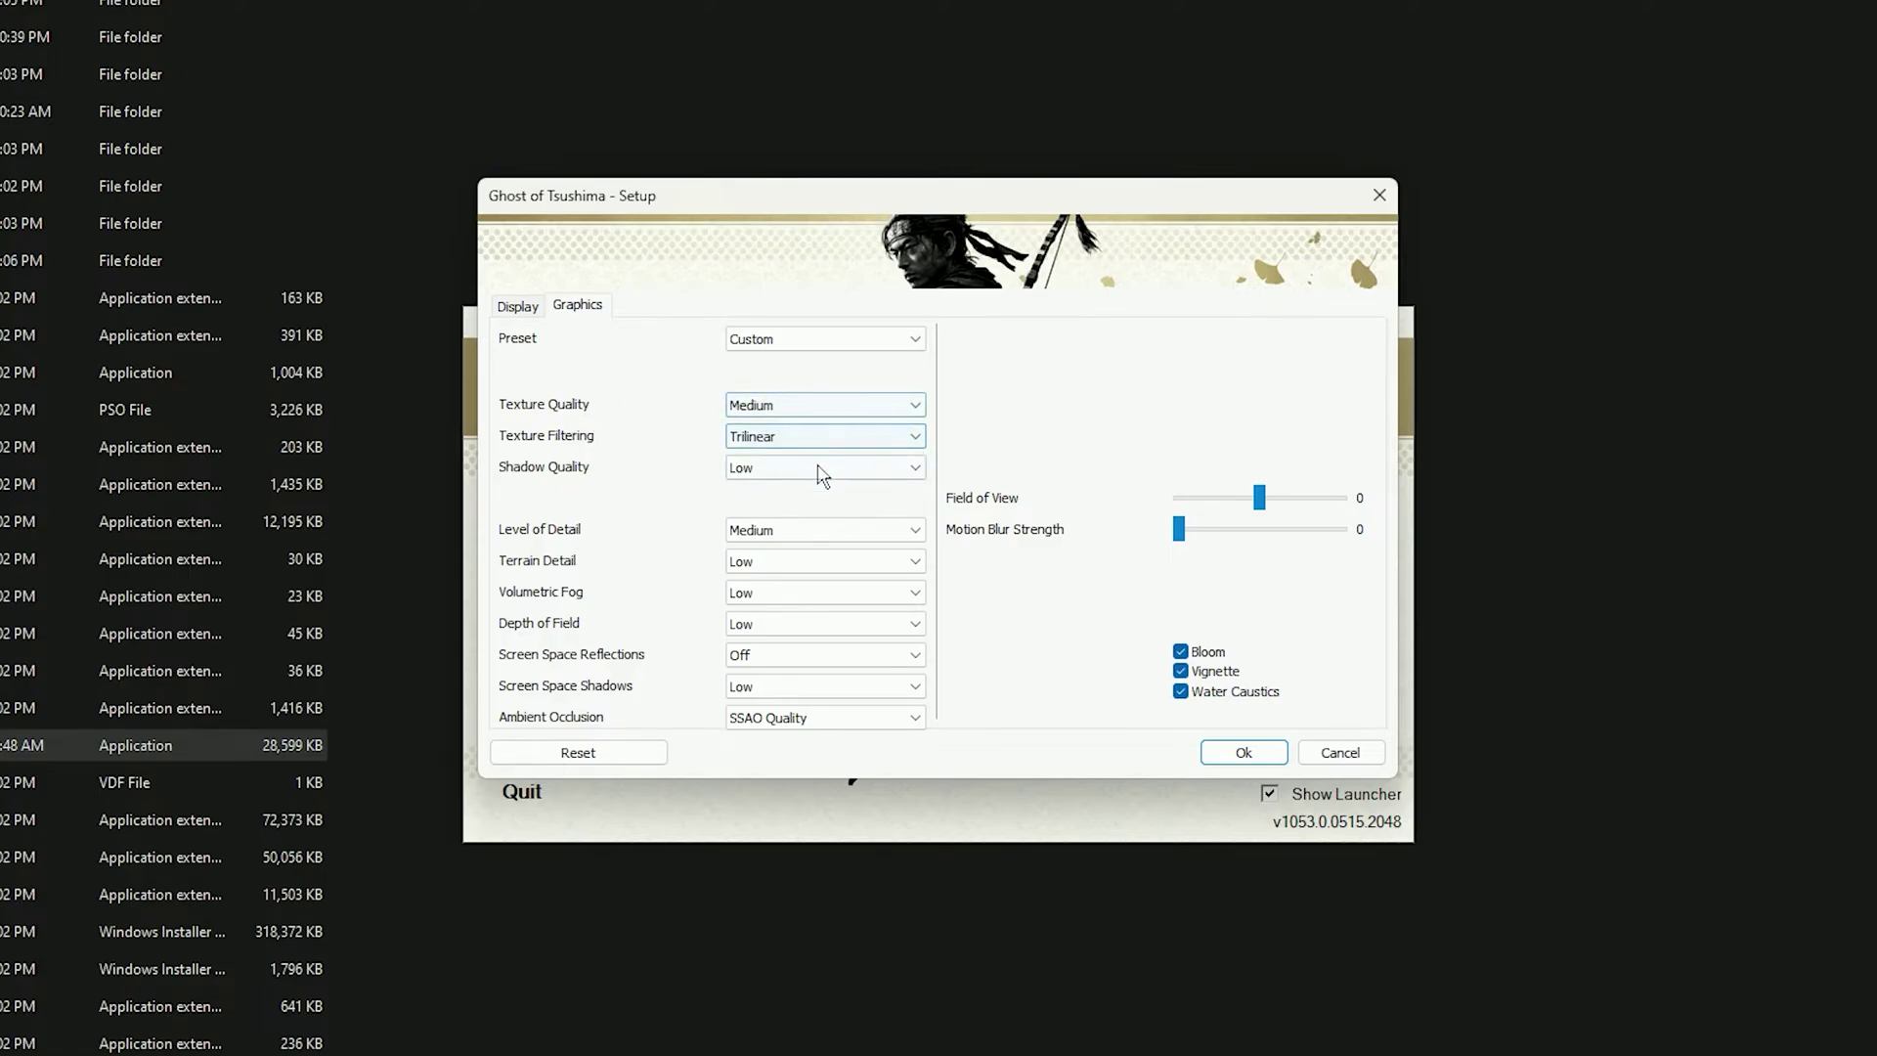
left_click(1245, 754)
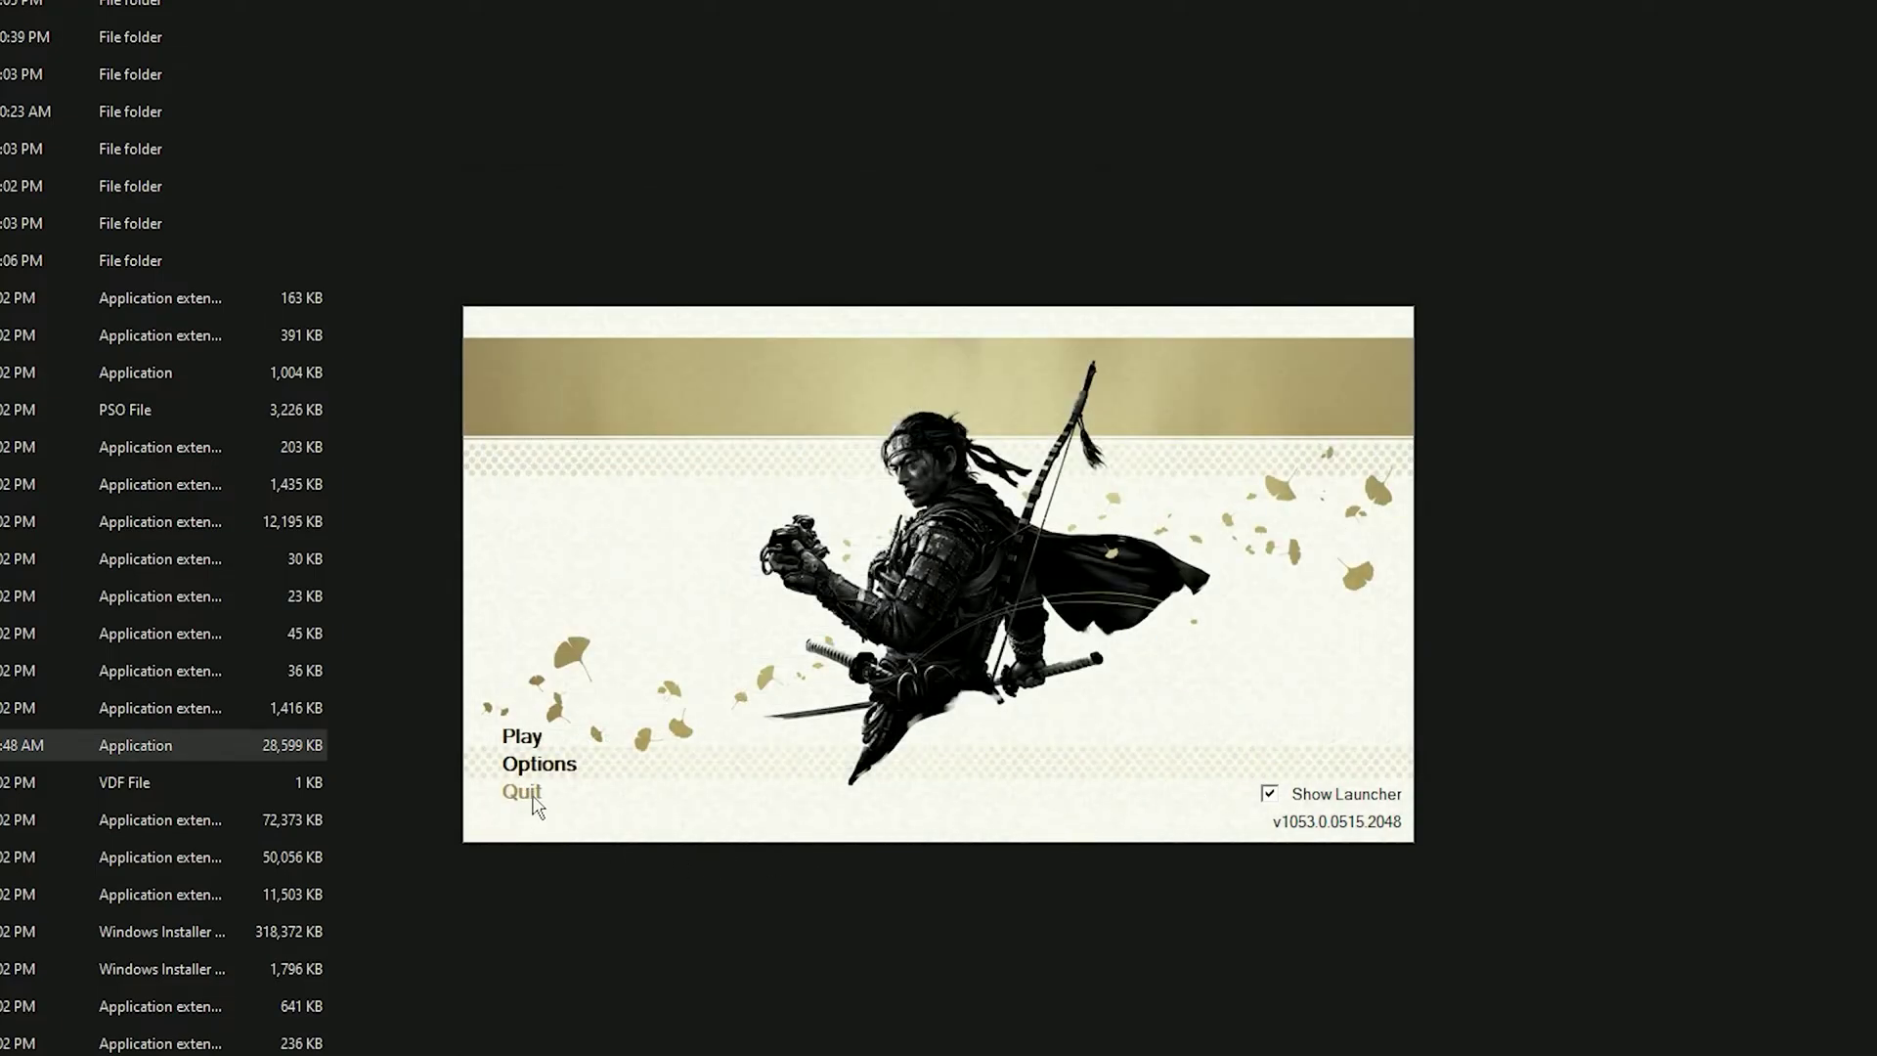
Quit the game launcher and search Start for 'advance system settings'.
left_click(522, 792)
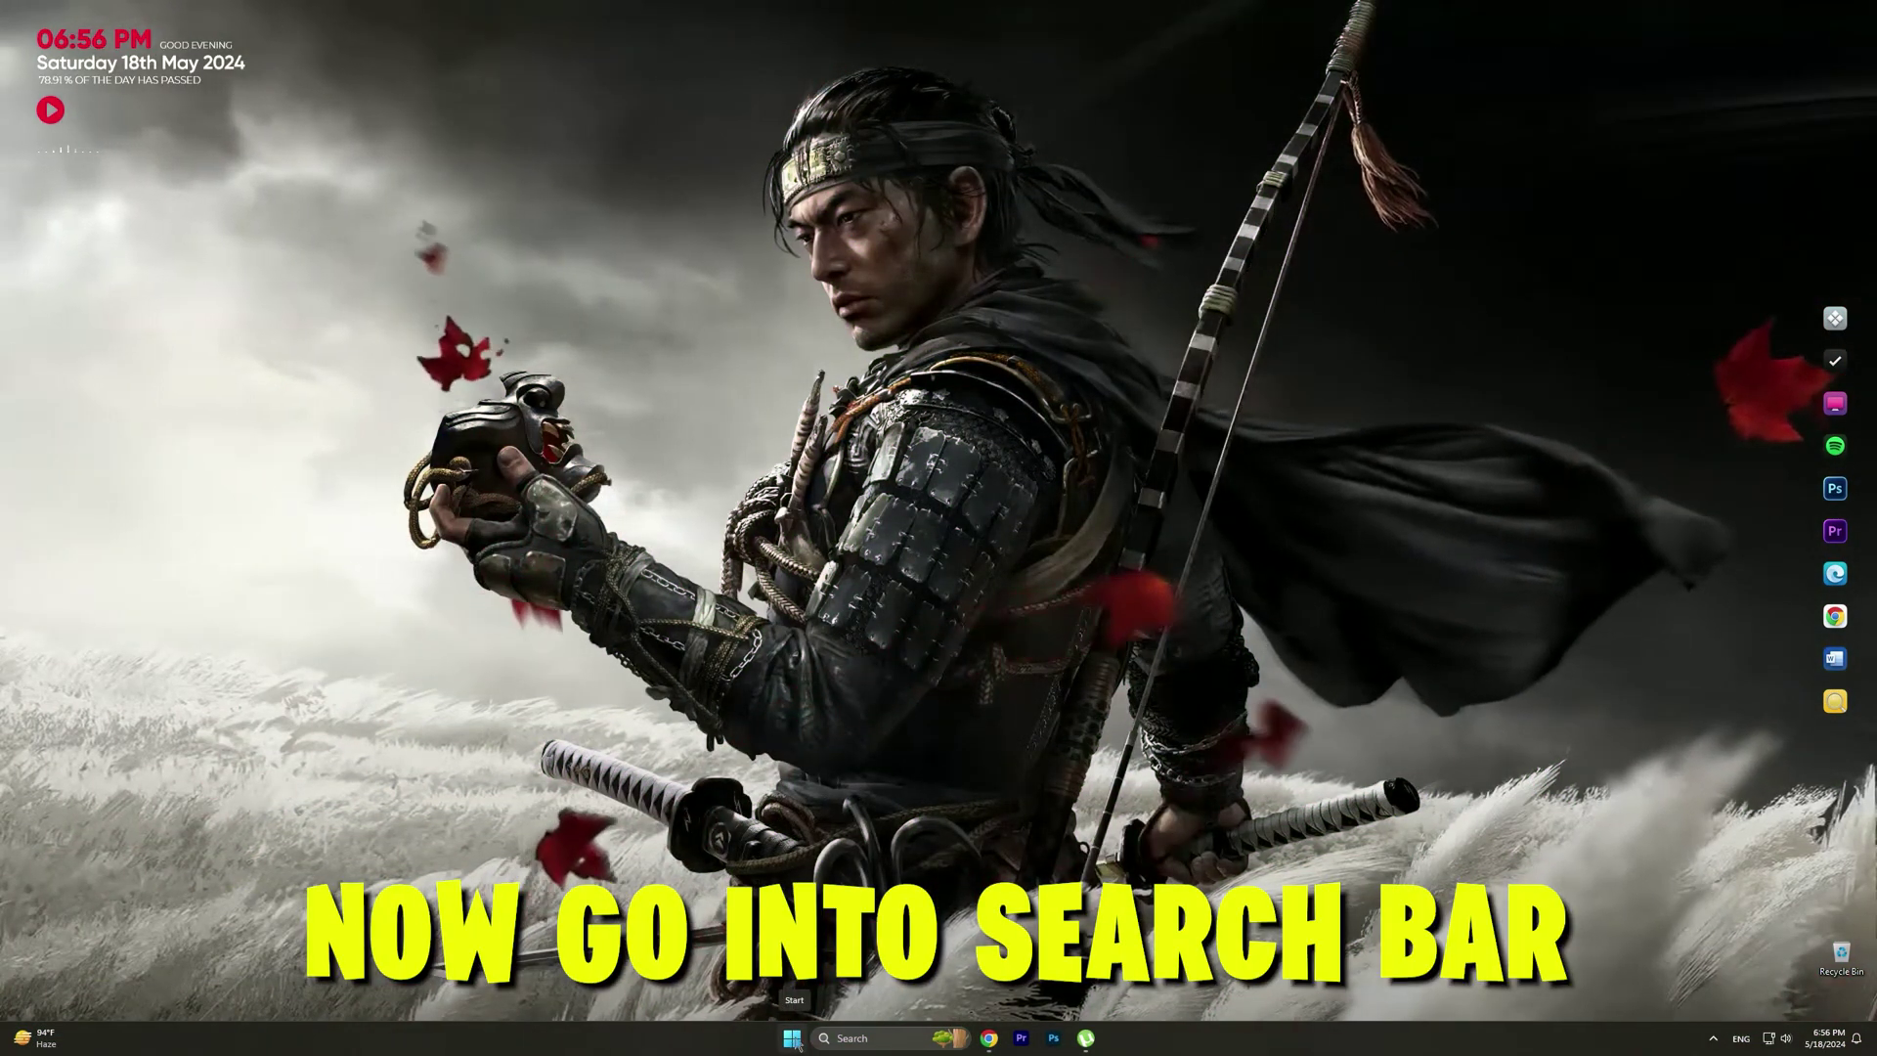
left_click(793, 1038)
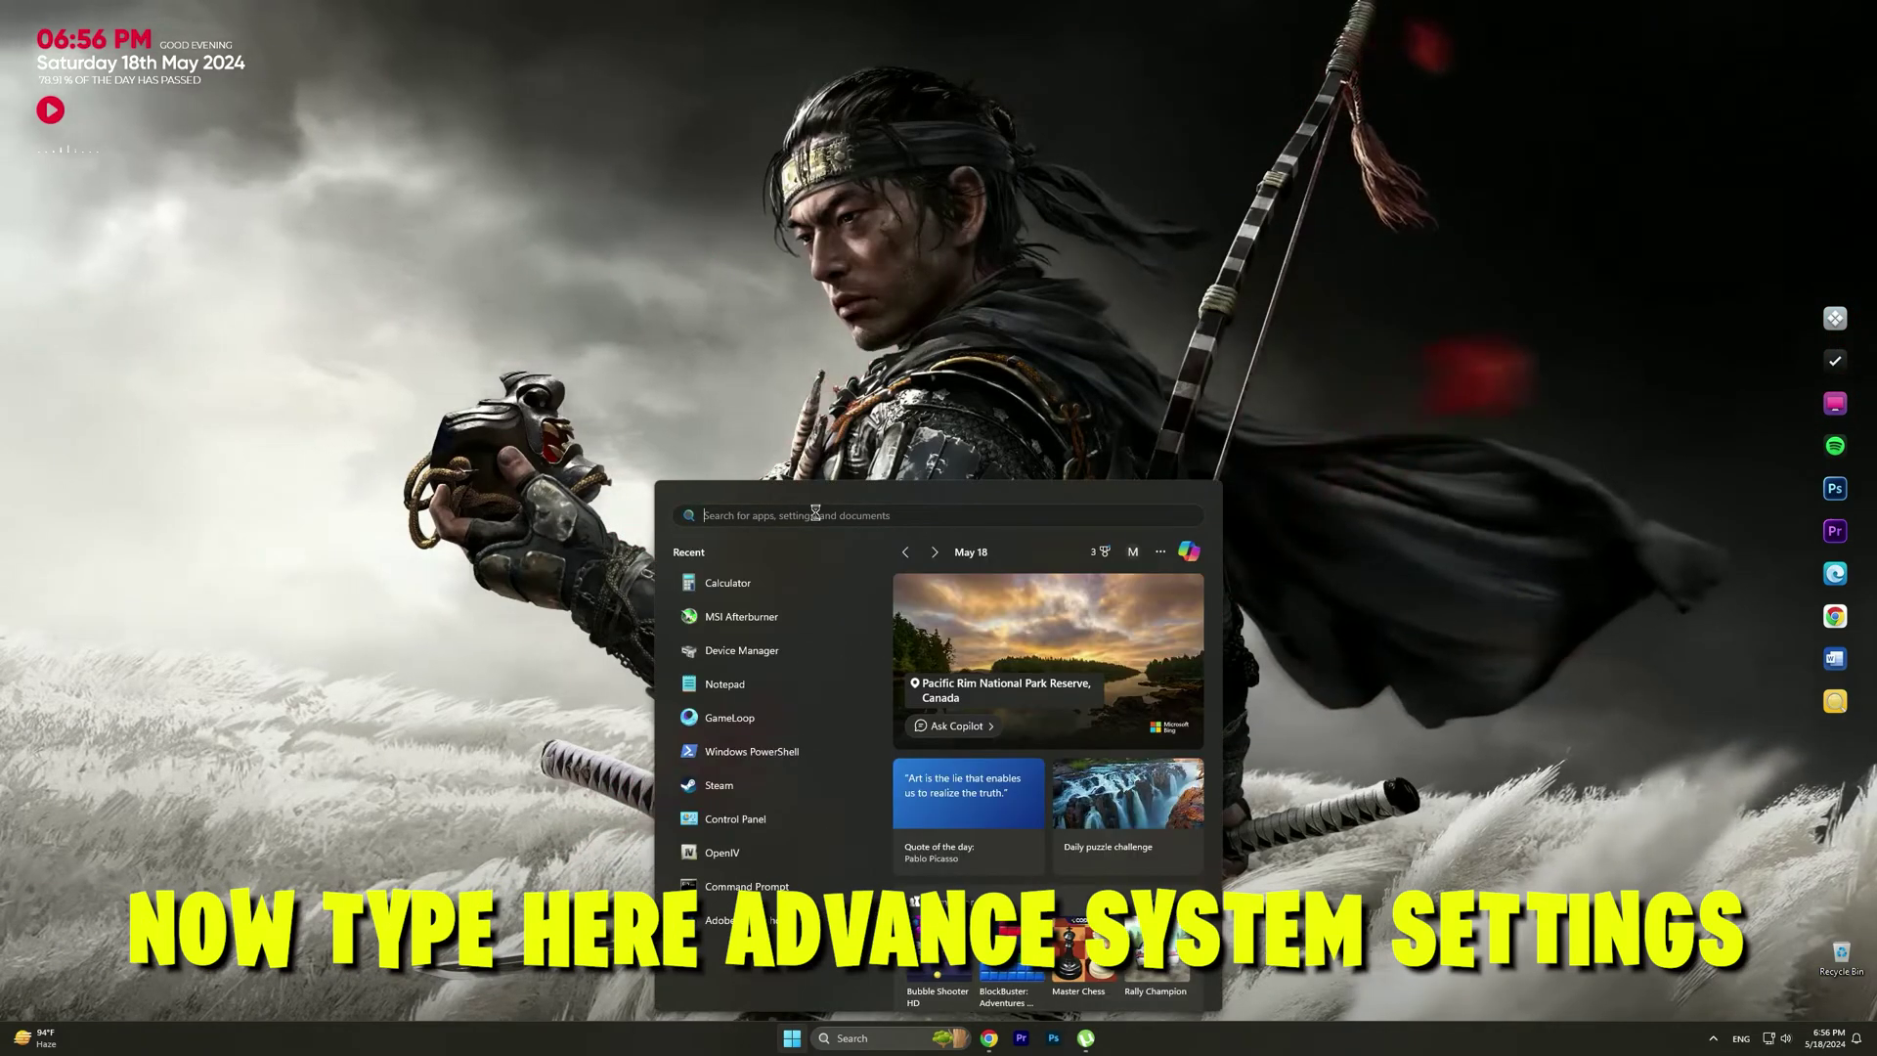
type("advanc")
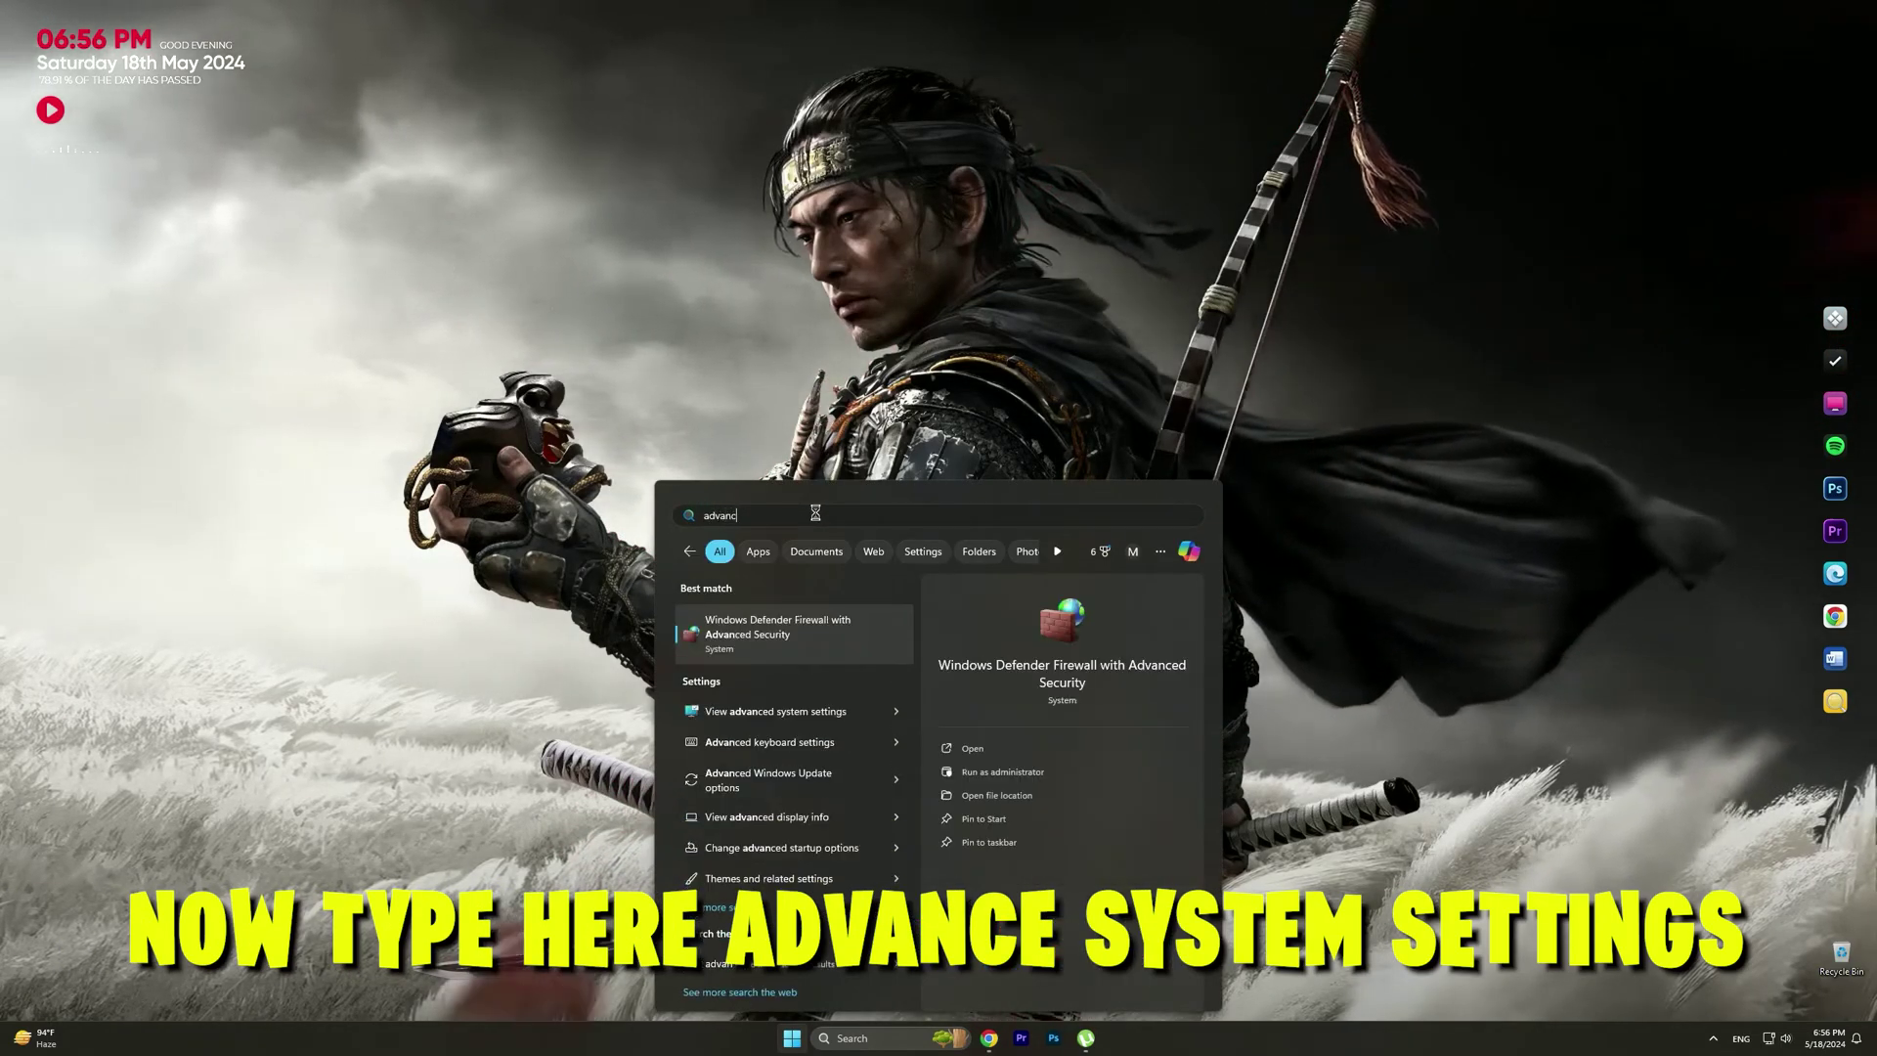
type("e syst")
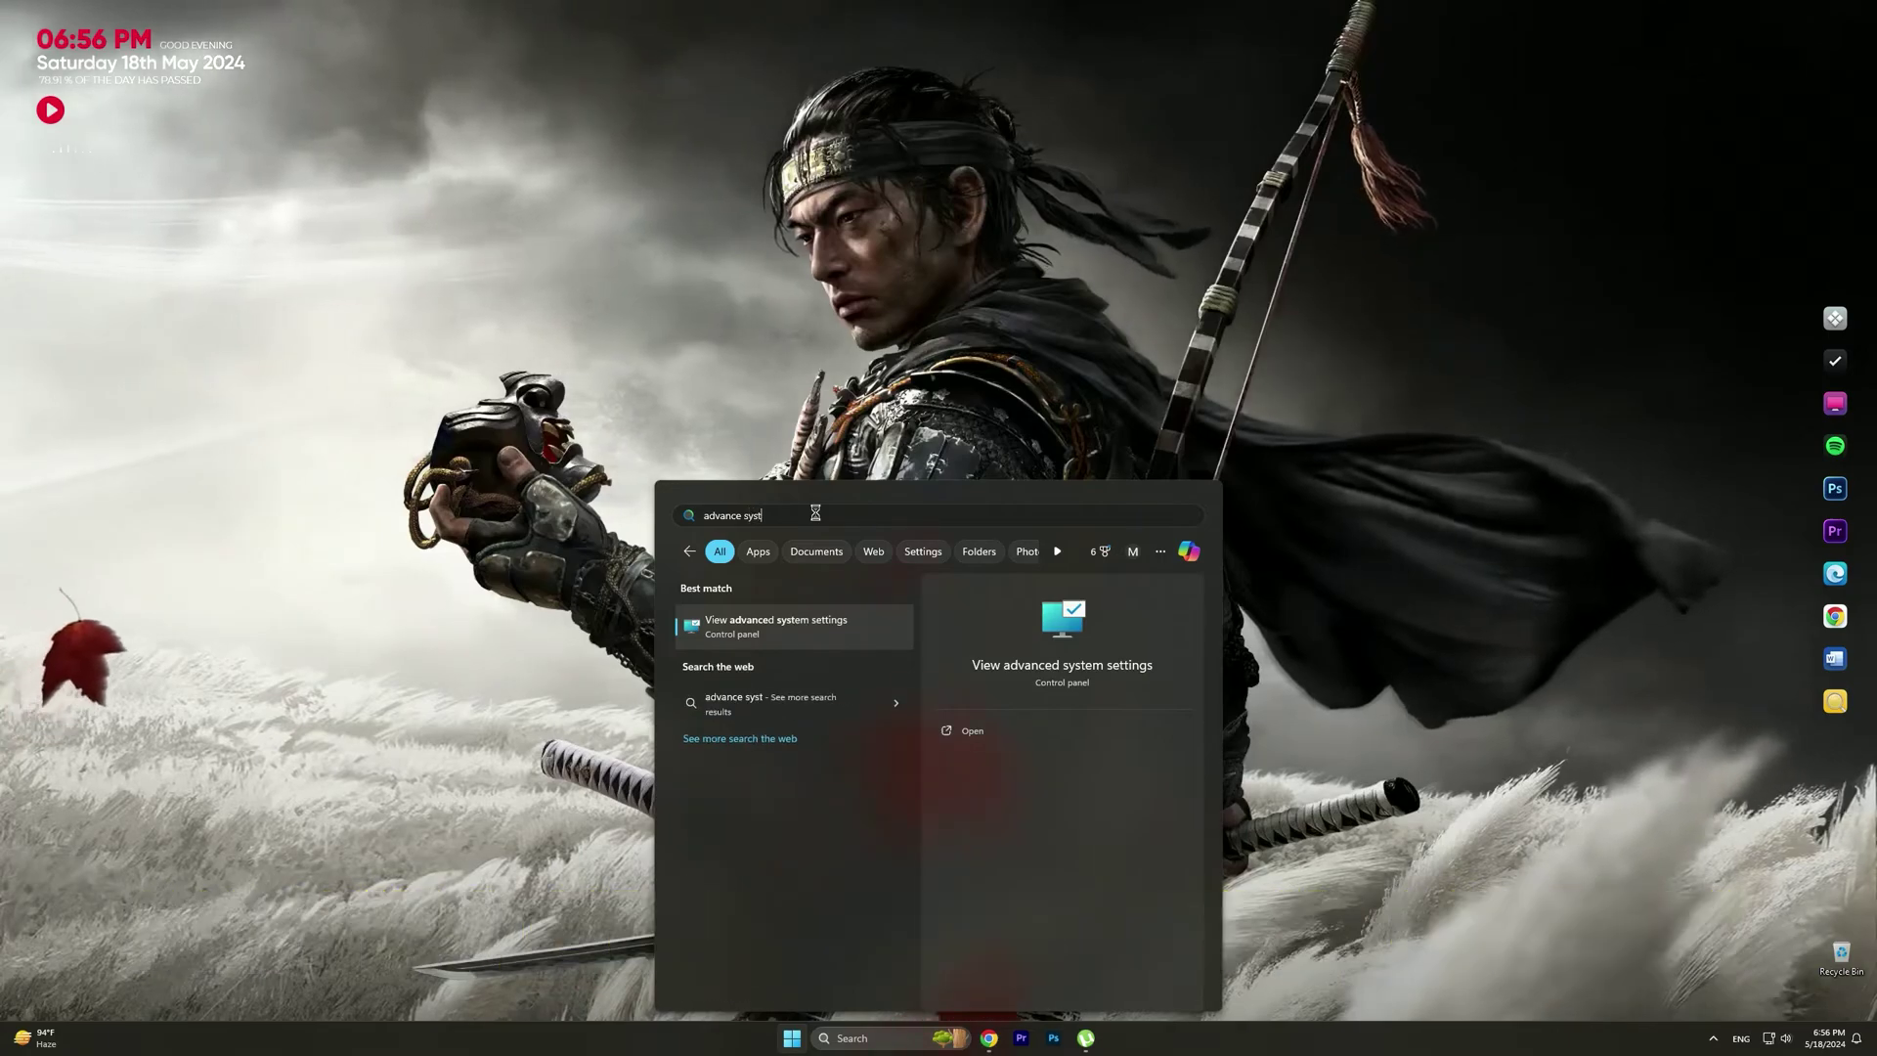
type("em settin")
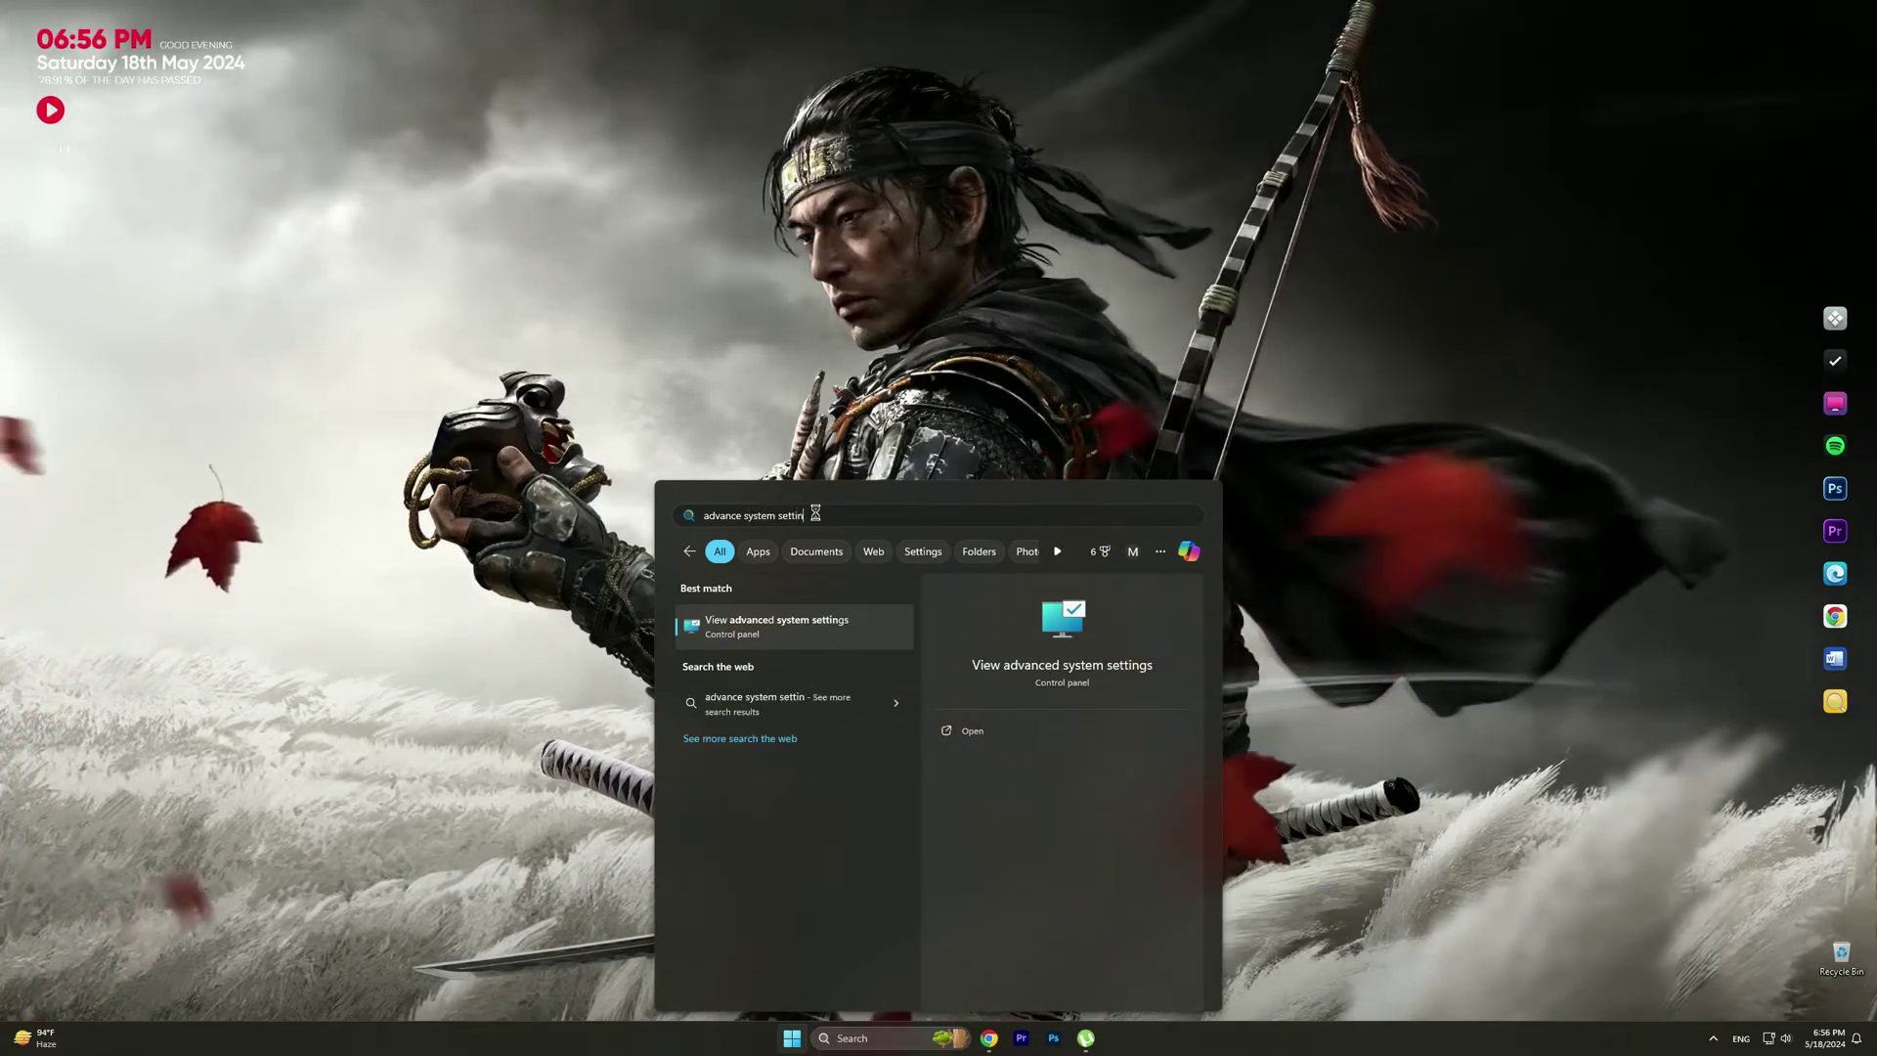
type("gs")
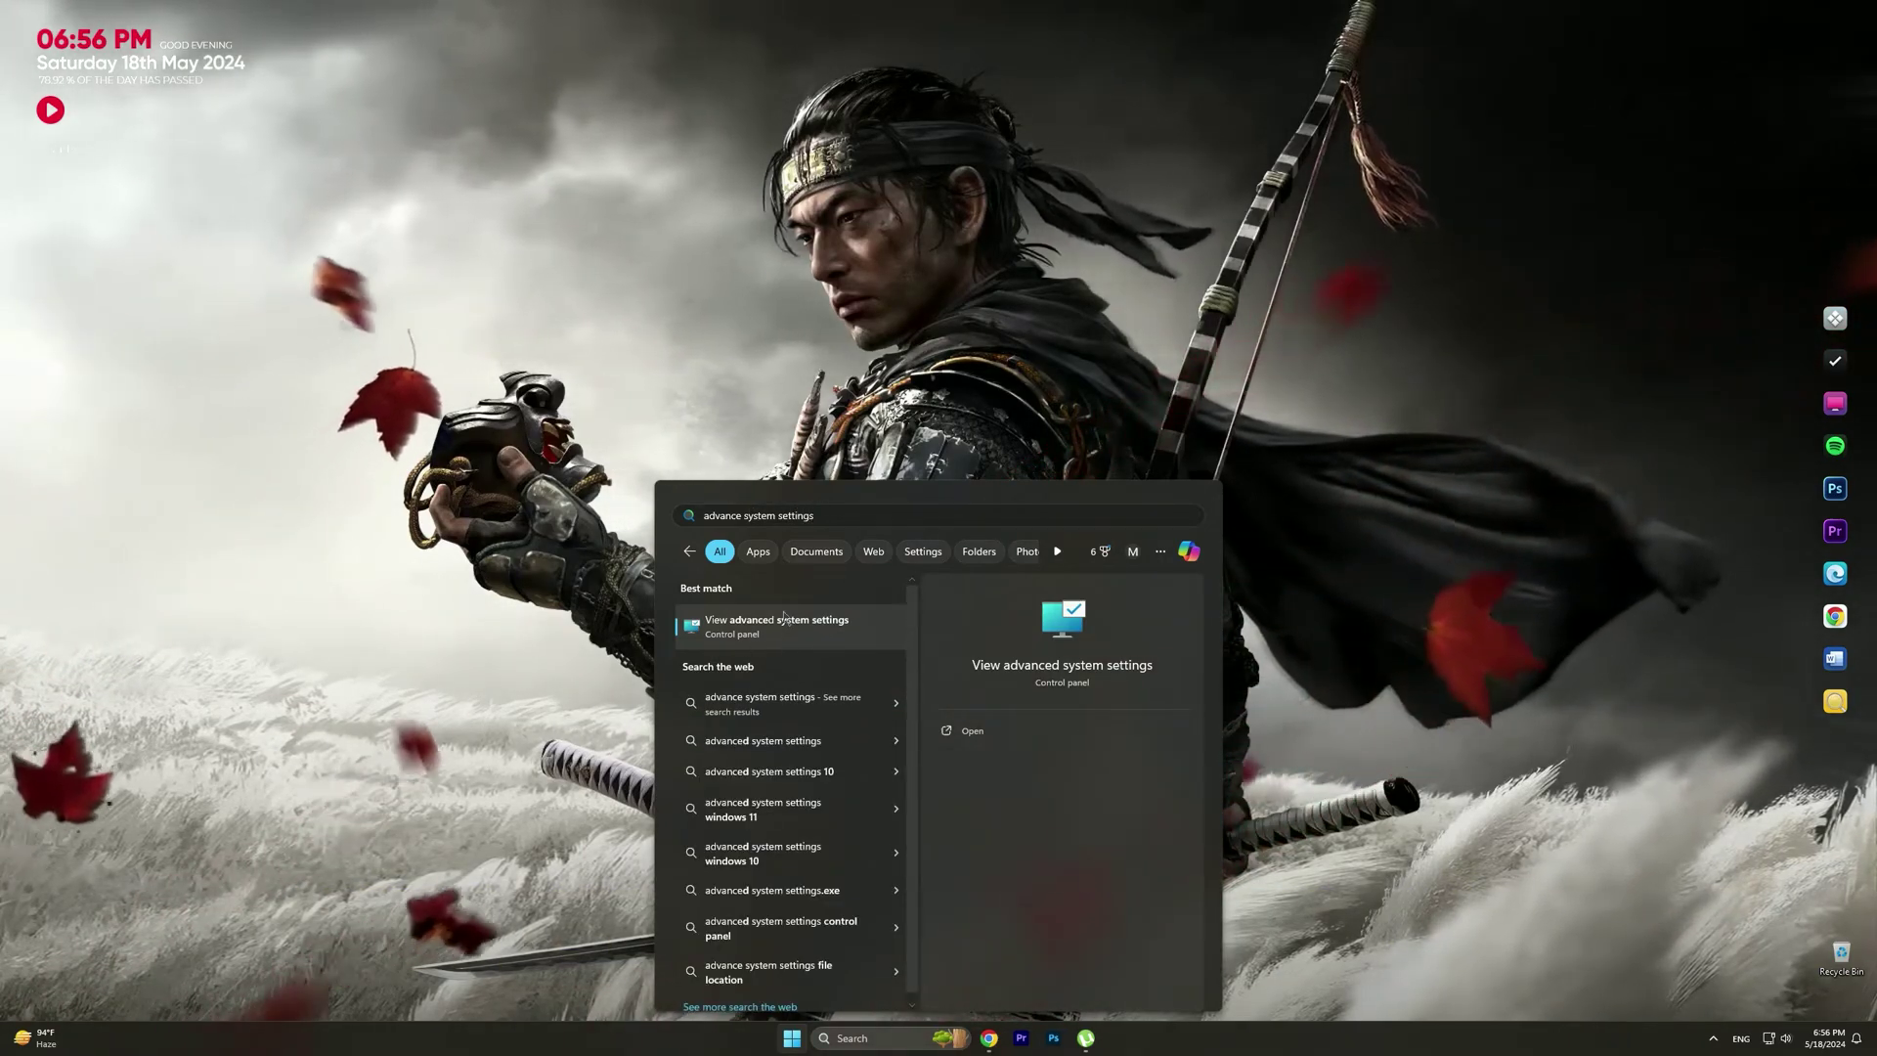
Open System Properties' Performance Options and reach the Virtual Memory settings.
left_click(784, 626)
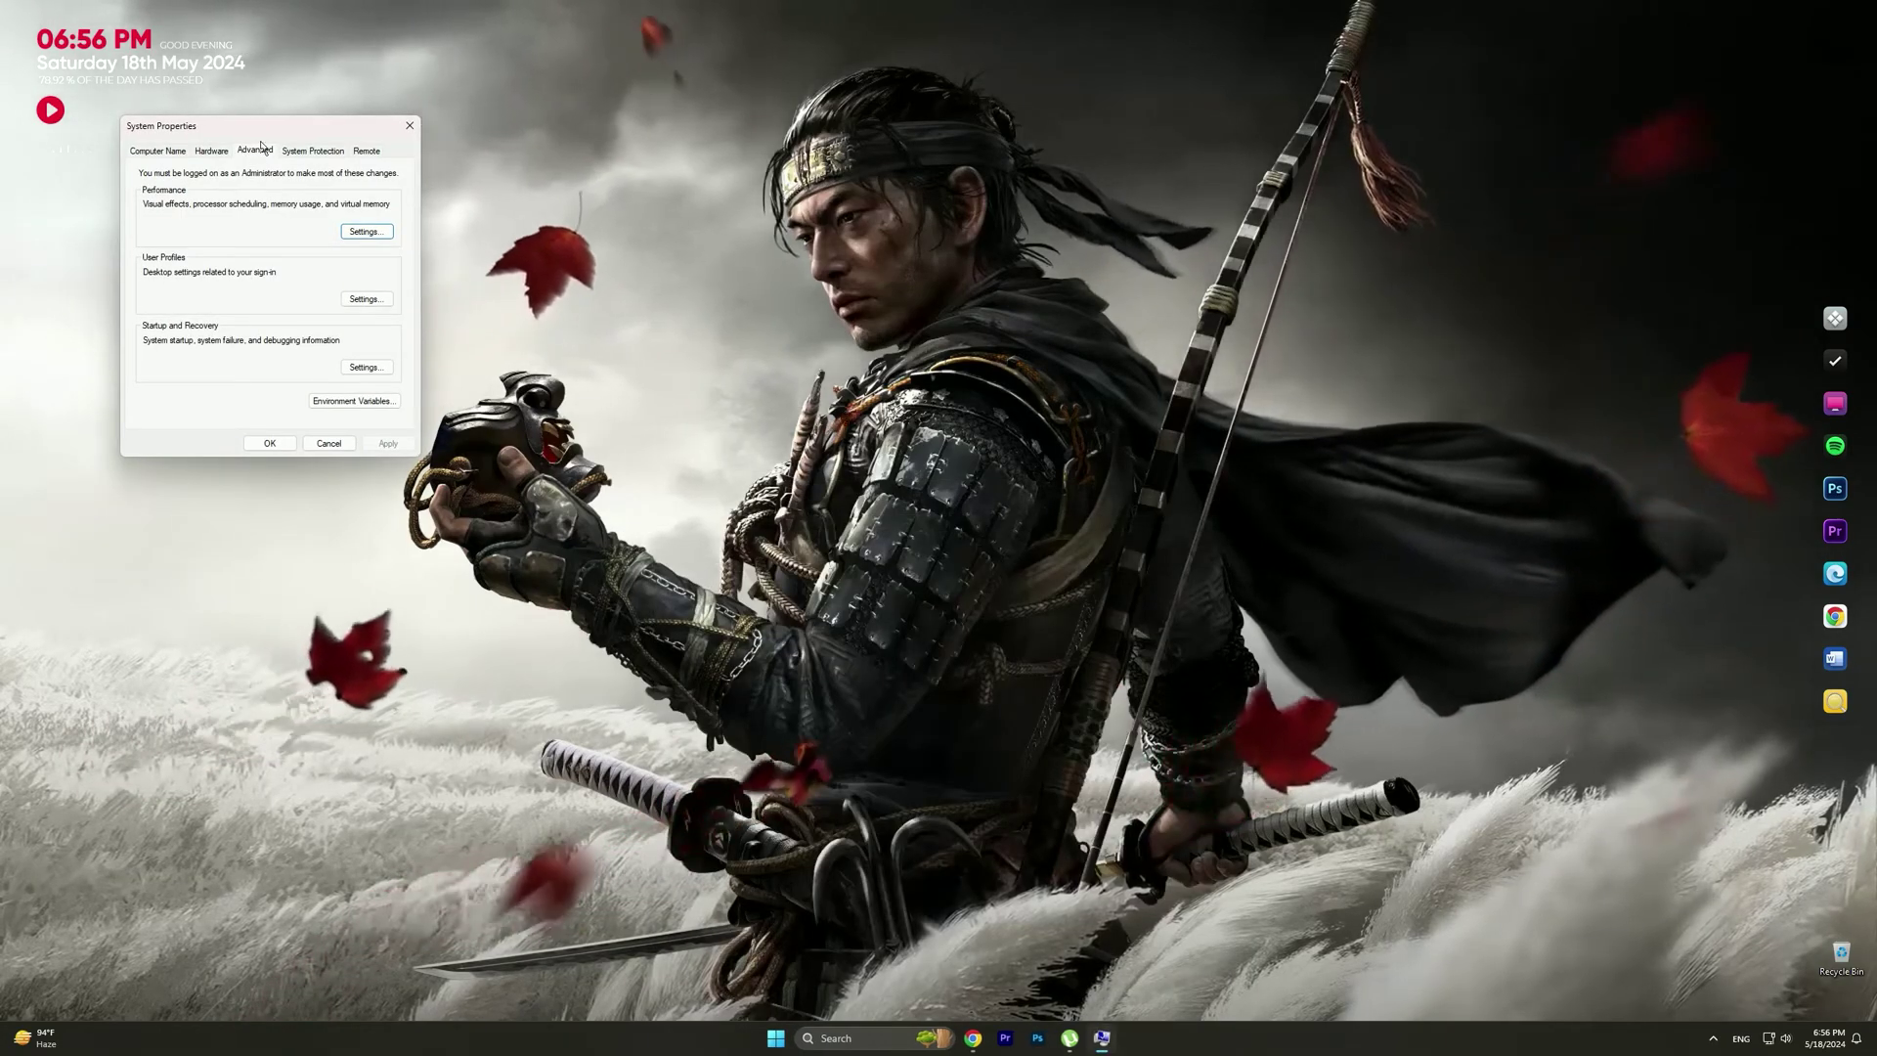
left_click_drag(262, 142, 930, 320)
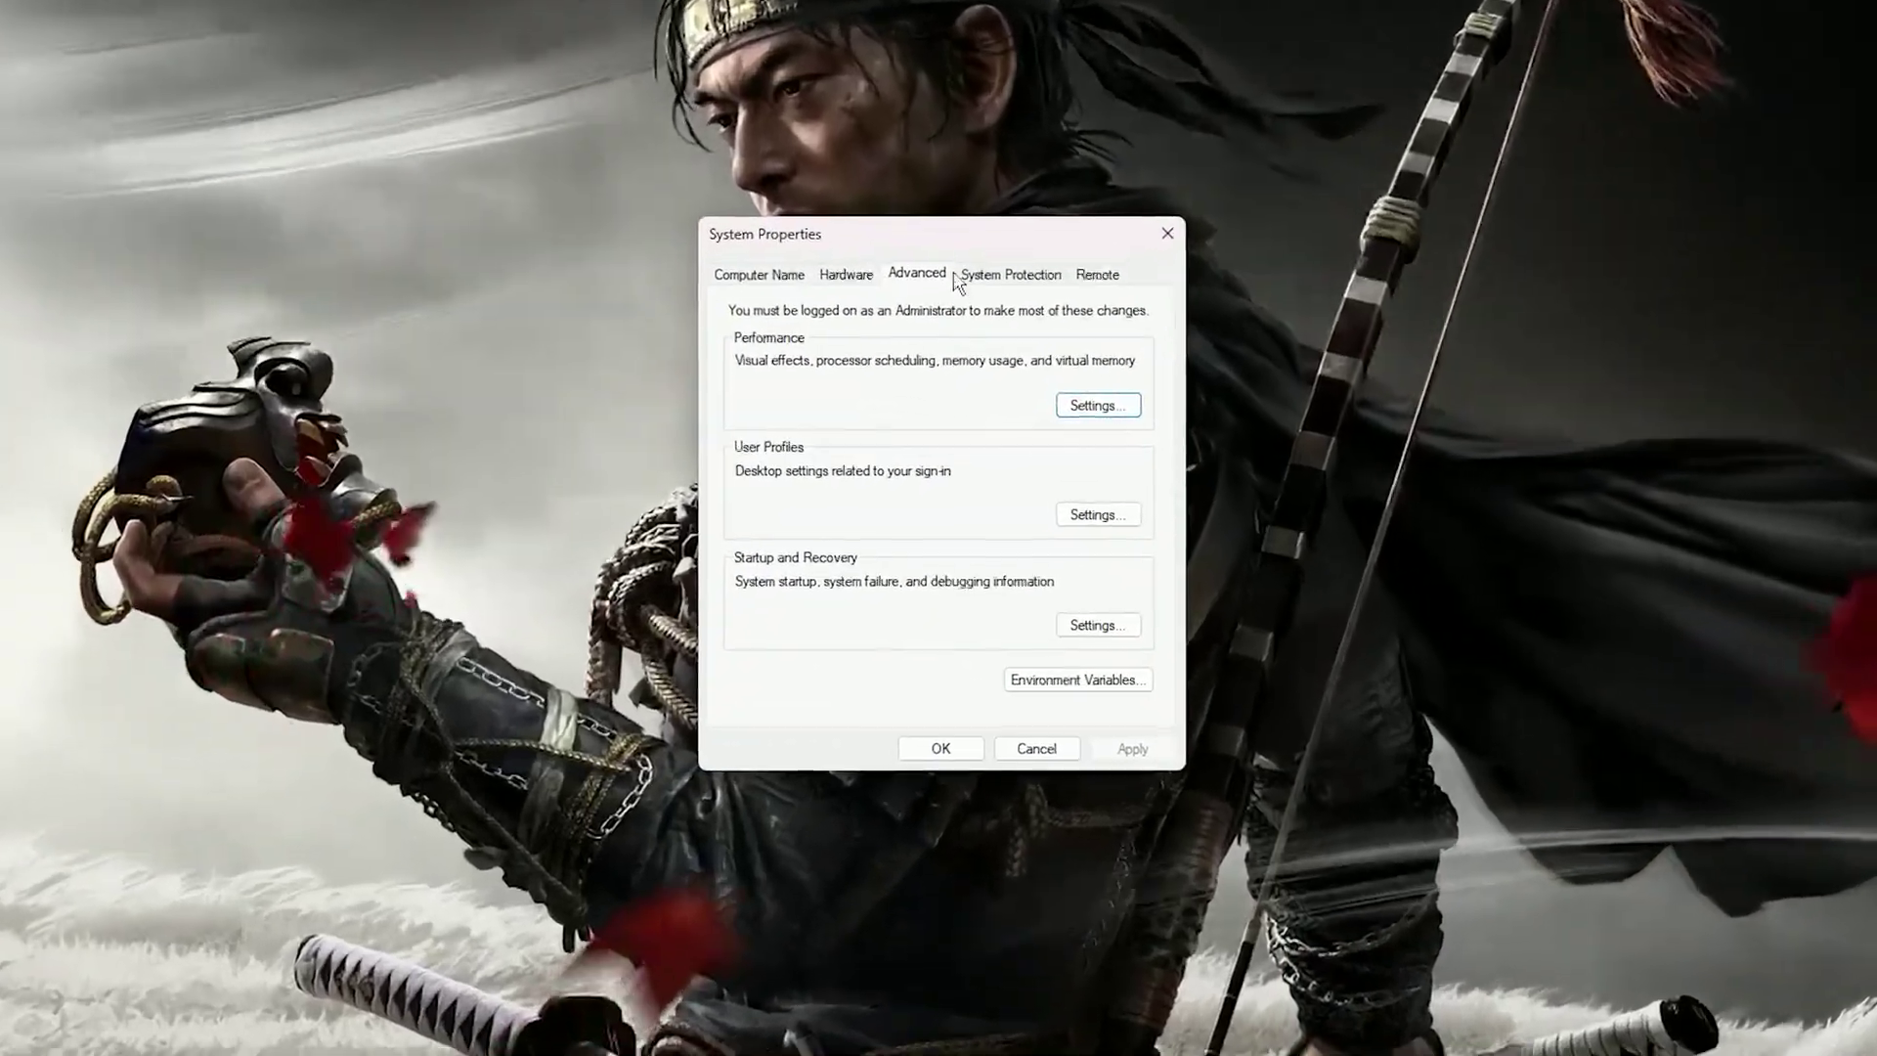
left_click(1101, 405)
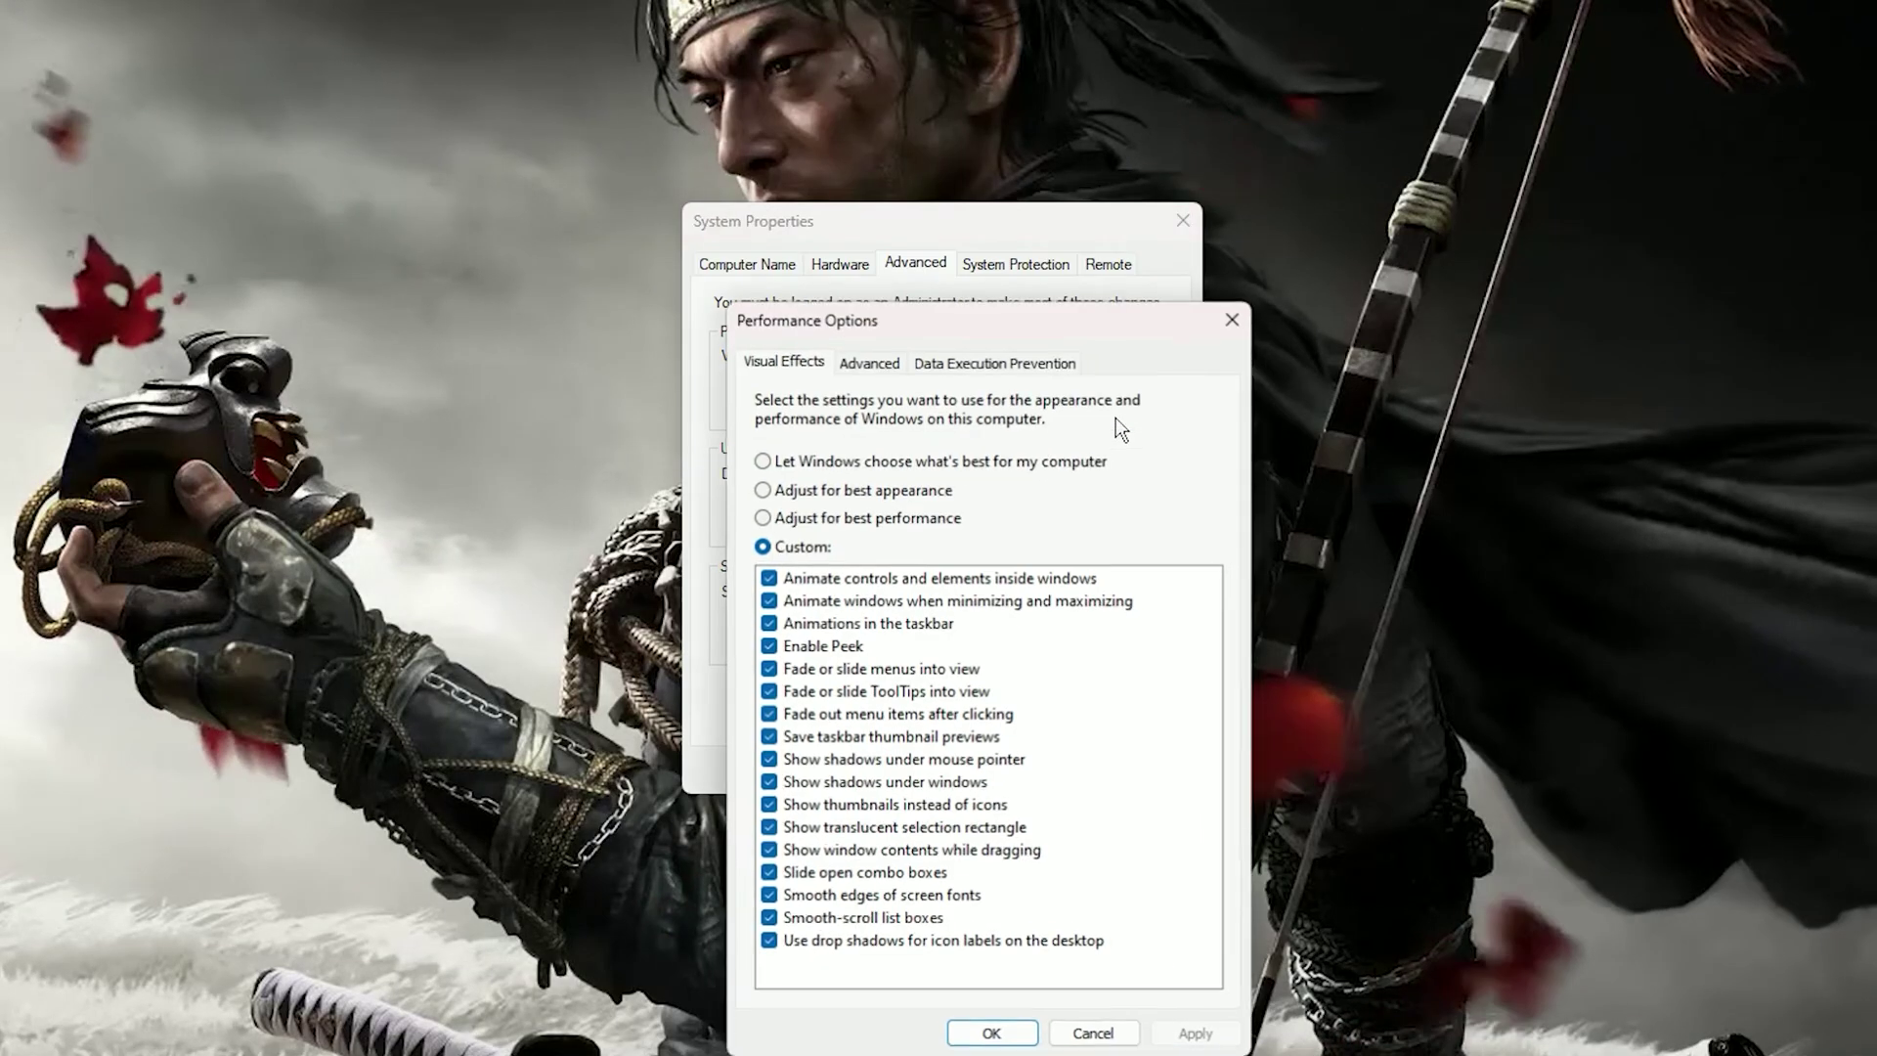
left_click_drag(975, 332, 924, 239)
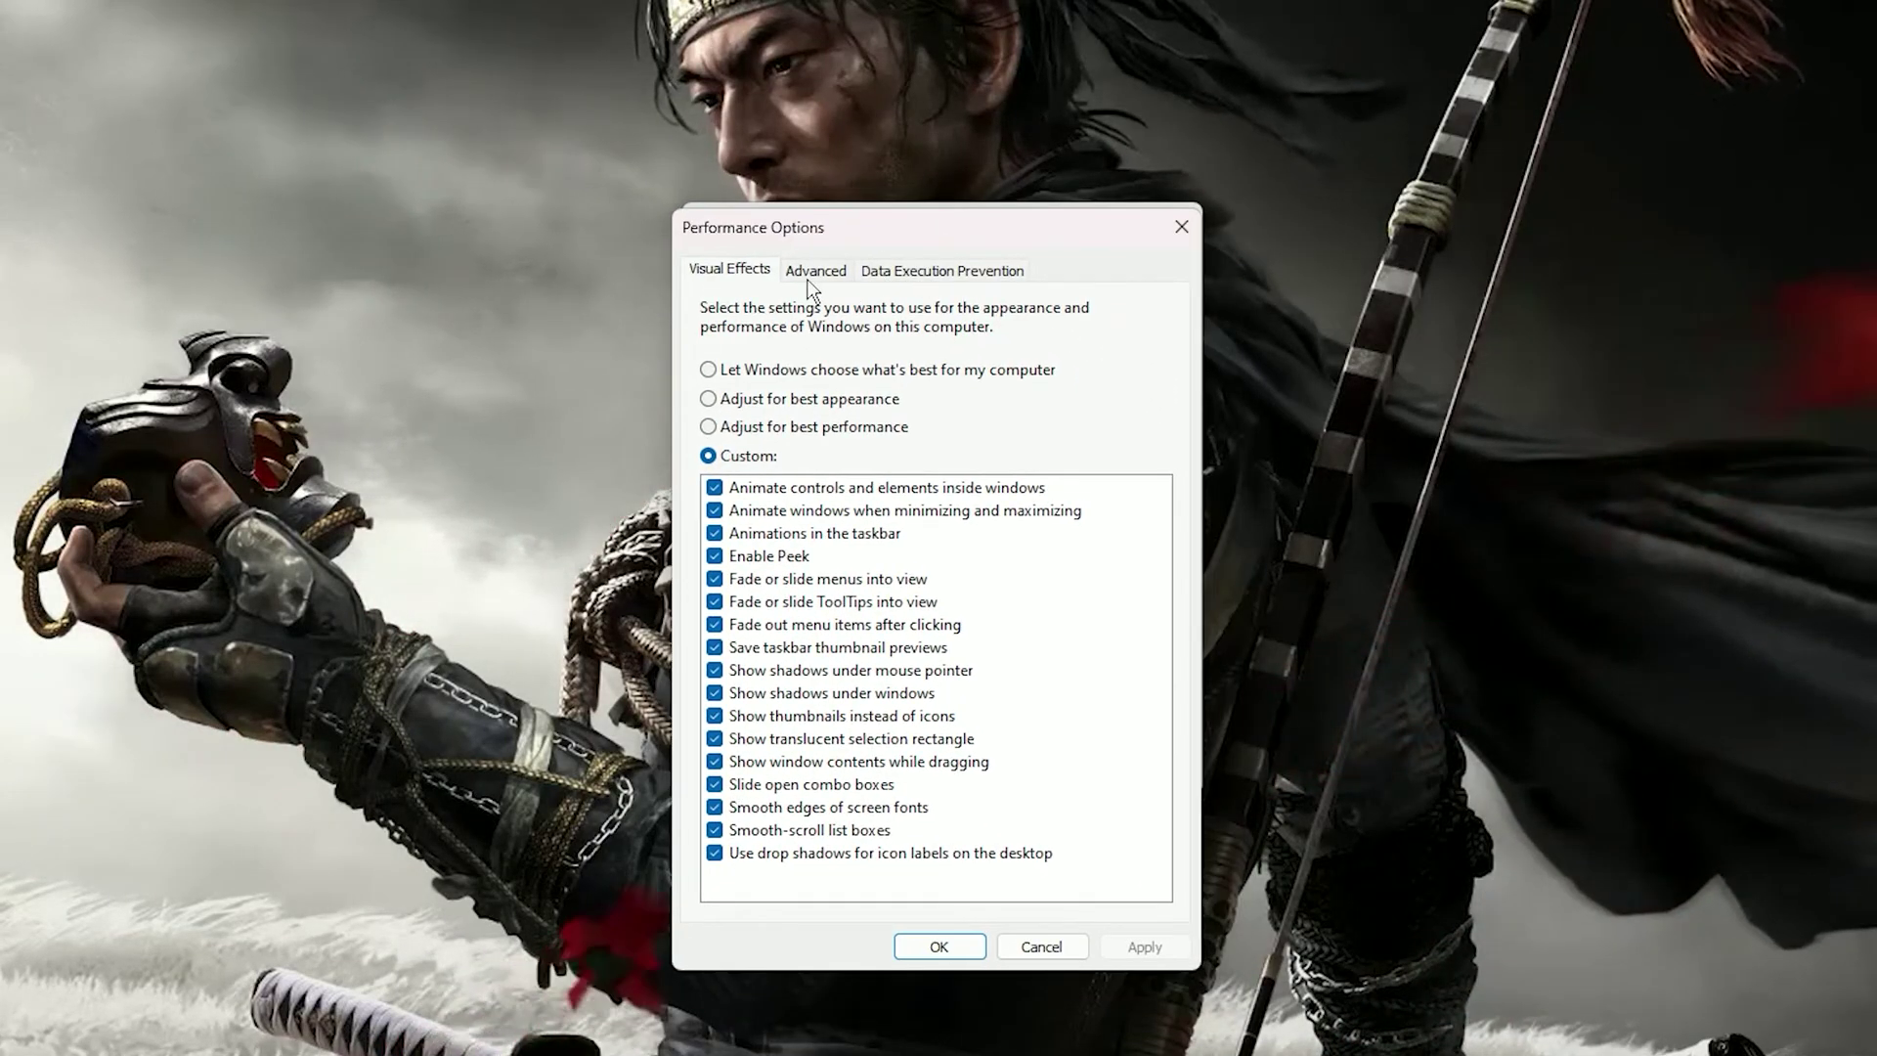
left_click(808, 274)
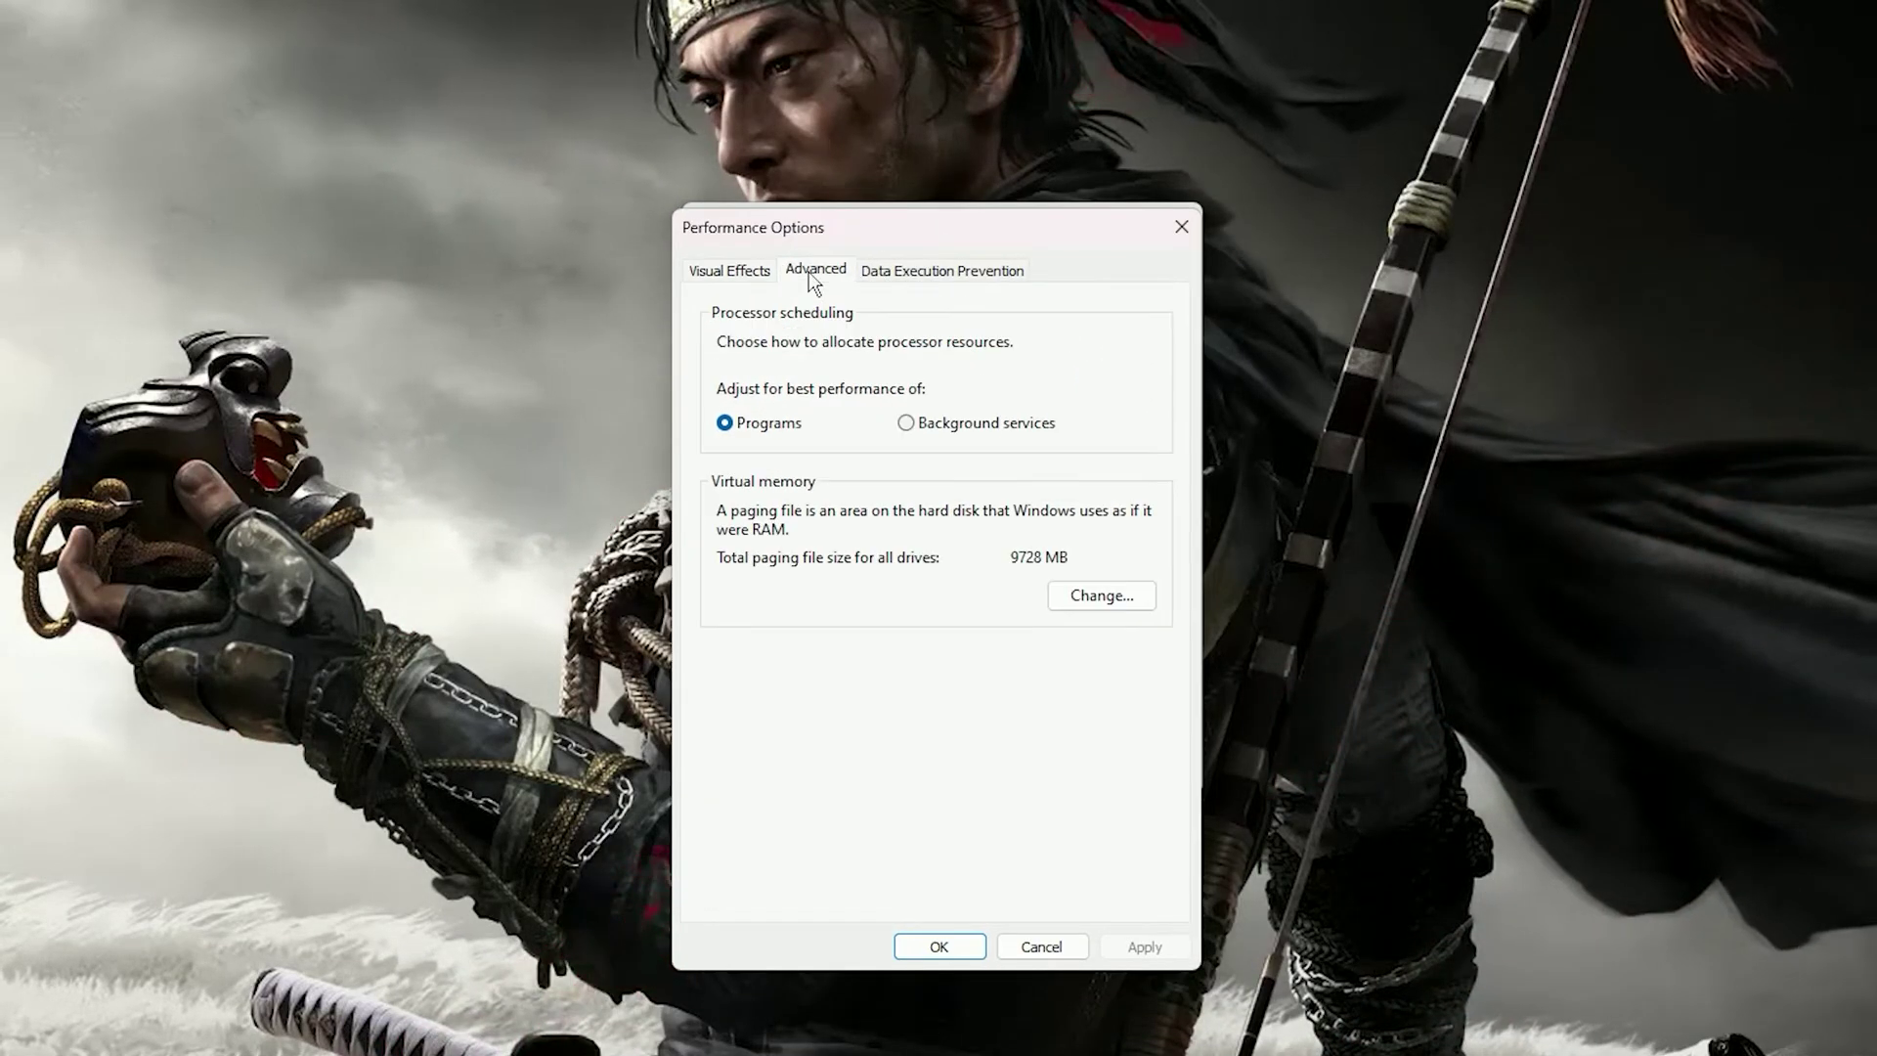
left_click(1105, 591)
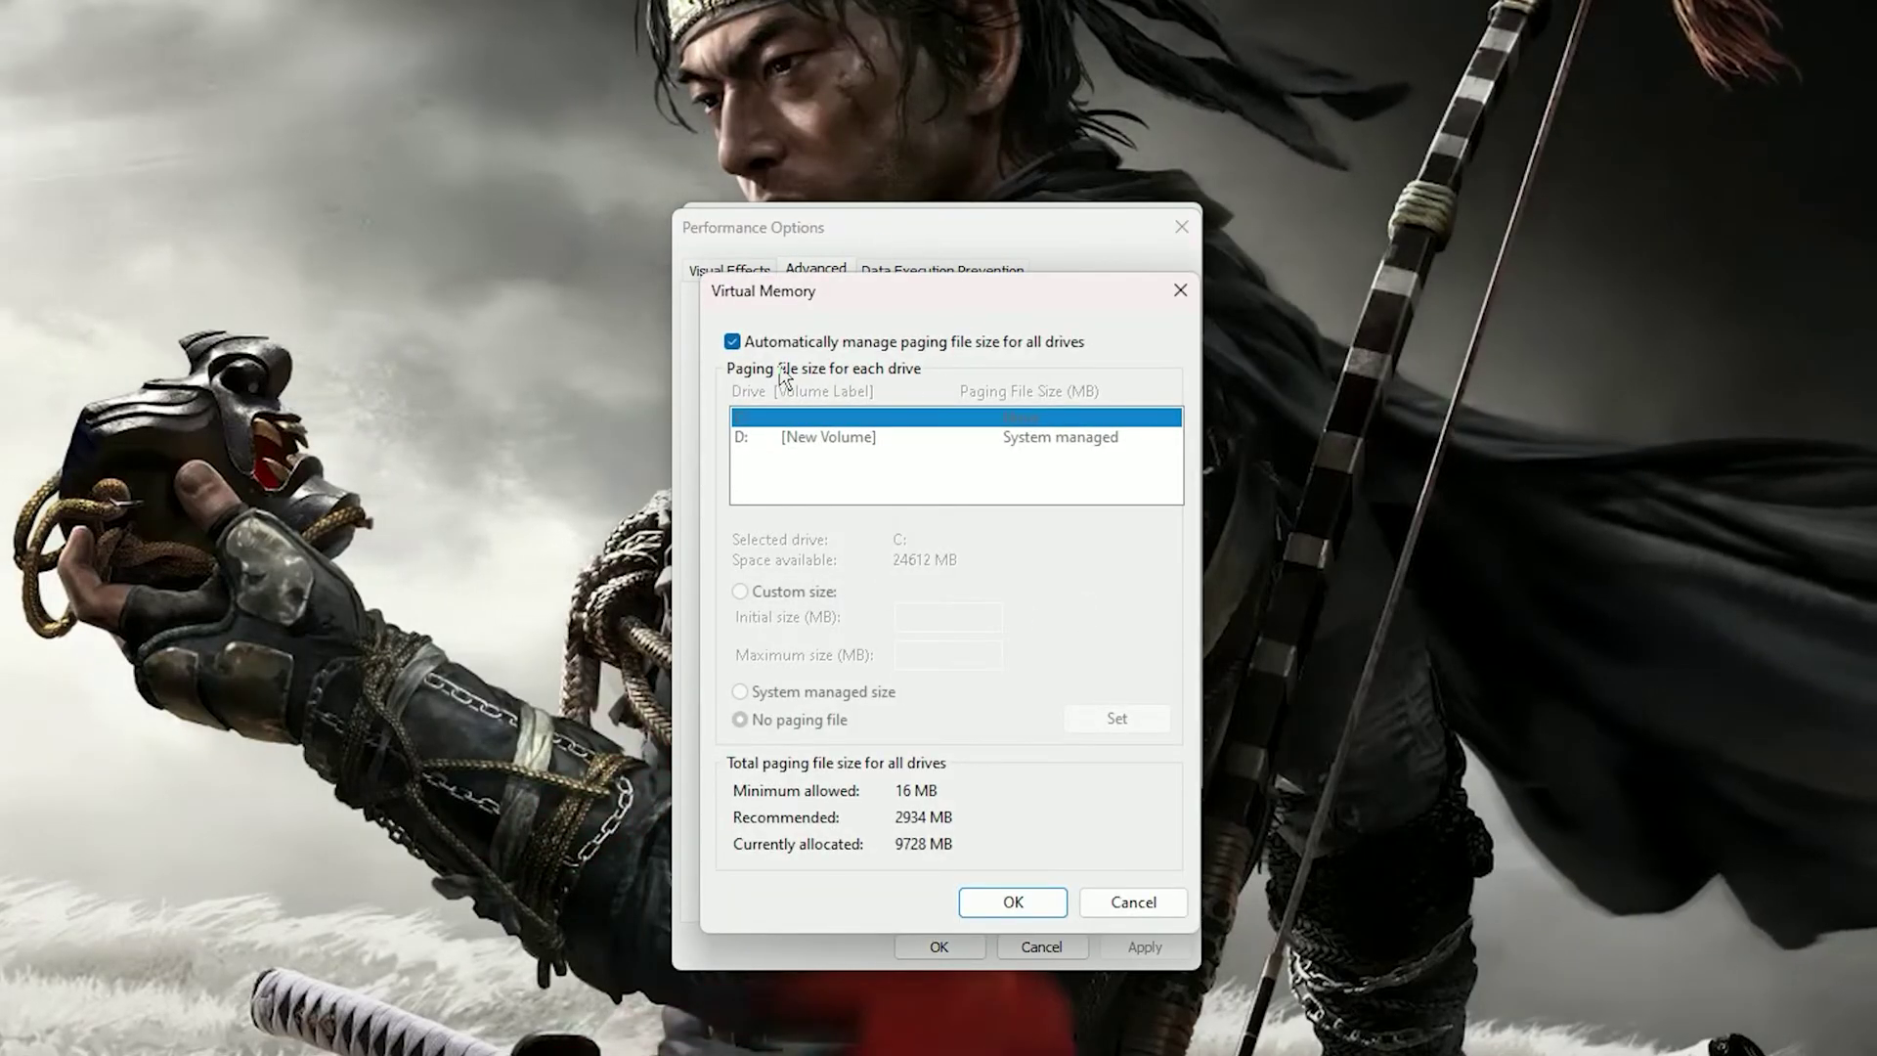
Give drive C: a custom paging file of 1024 MB initial and 16384 MB maximum.
left_click(733, 343)
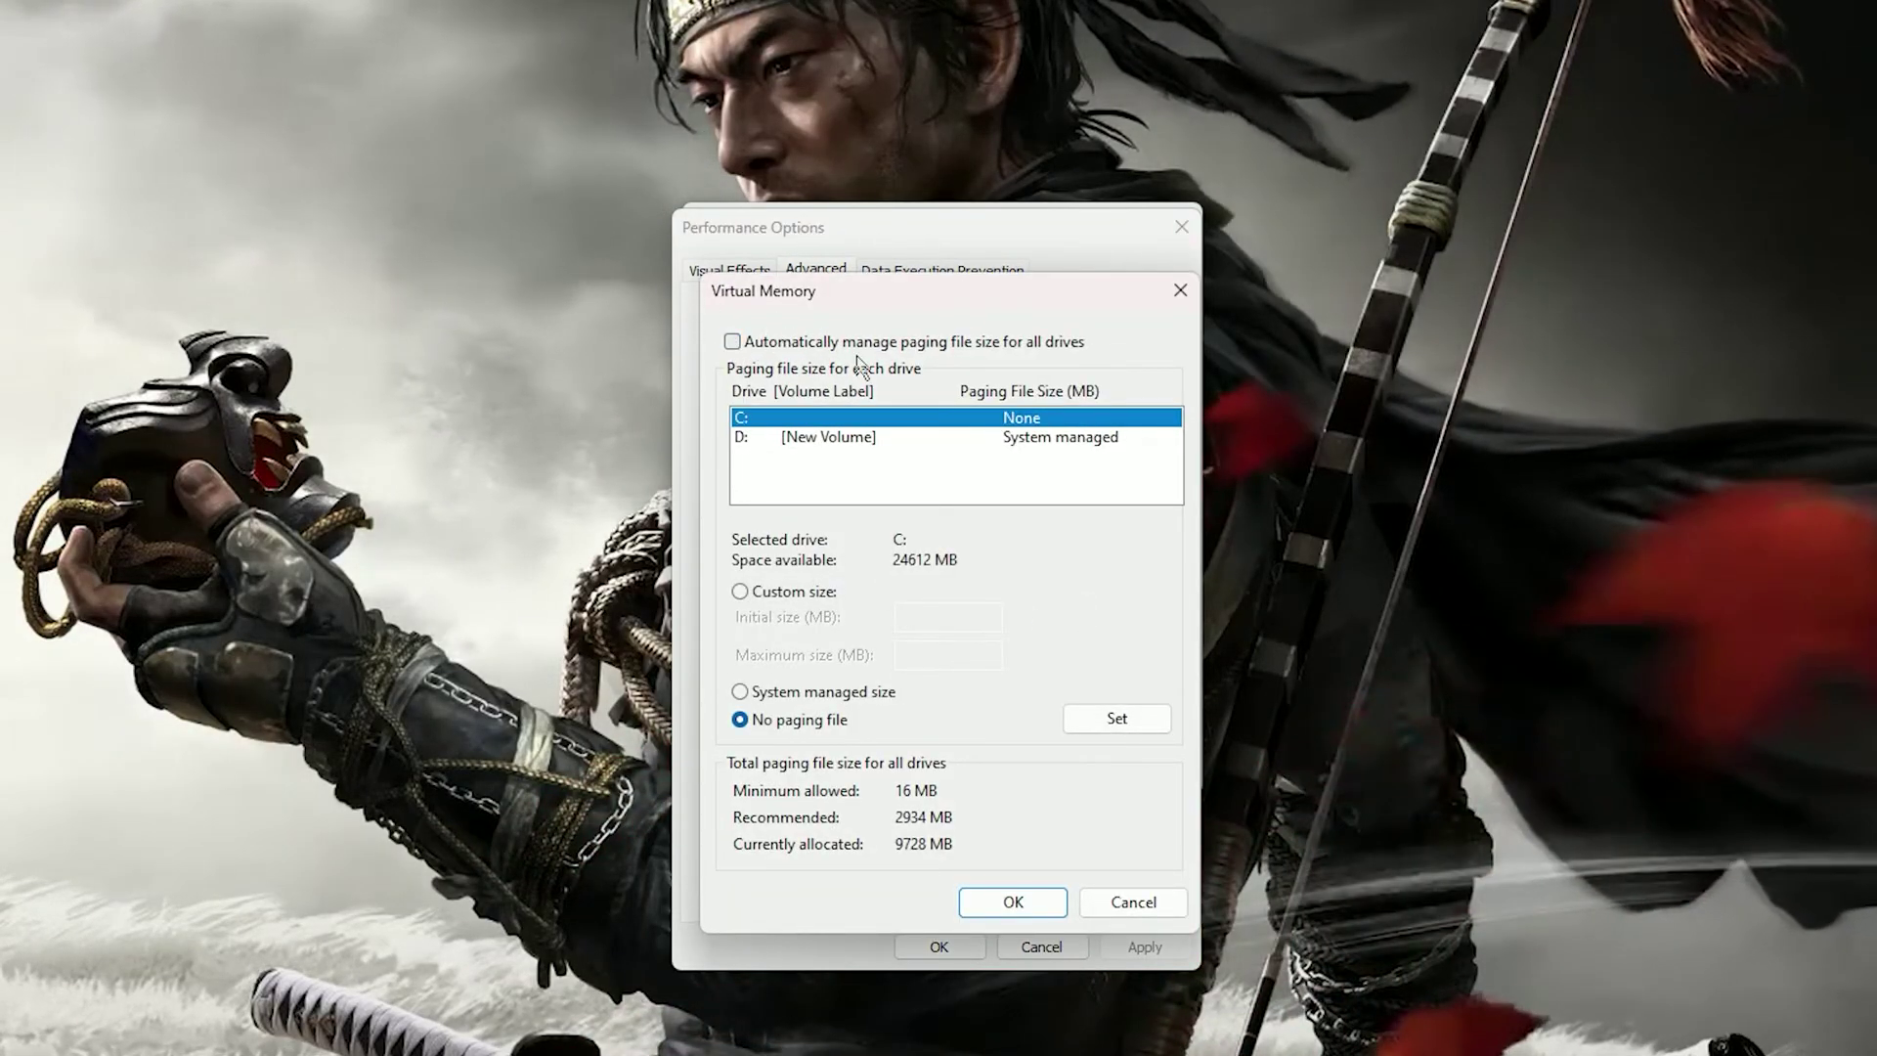
left_click(740, 592)
left_click(922, 620)
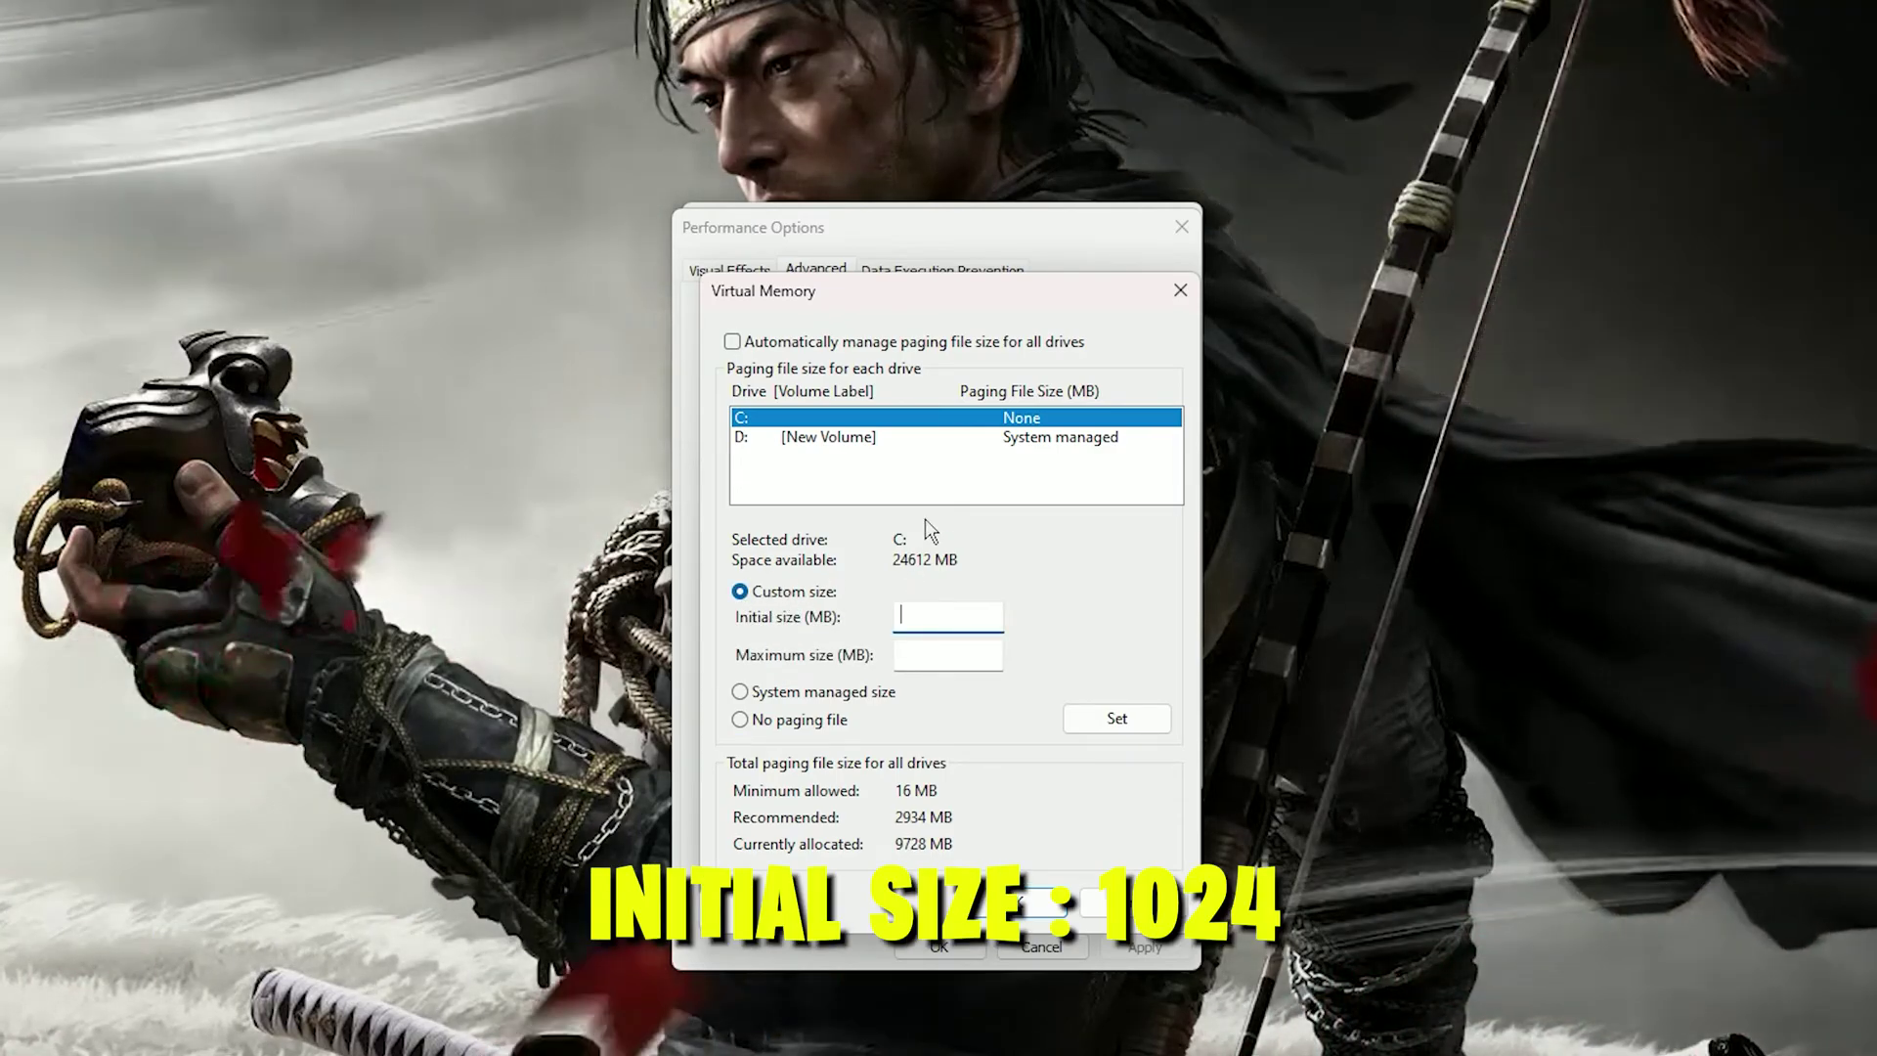
type("102")
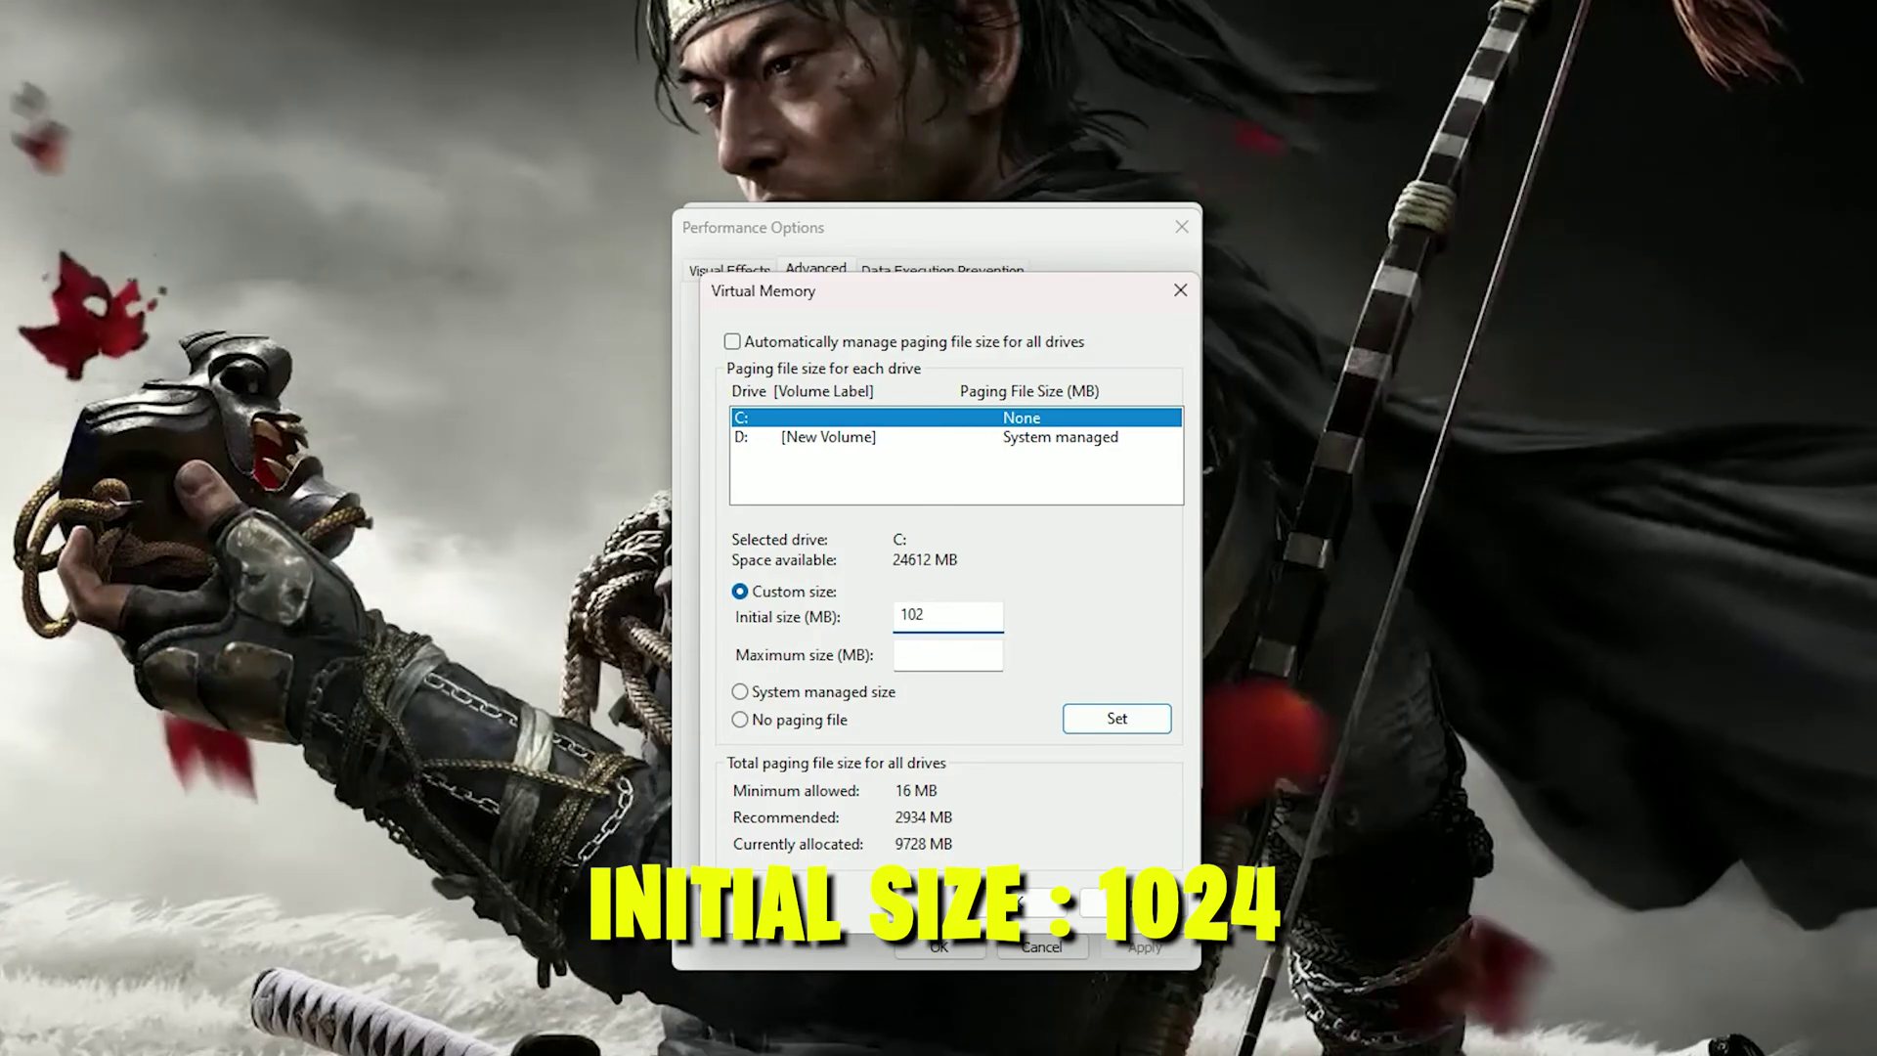
type("4")
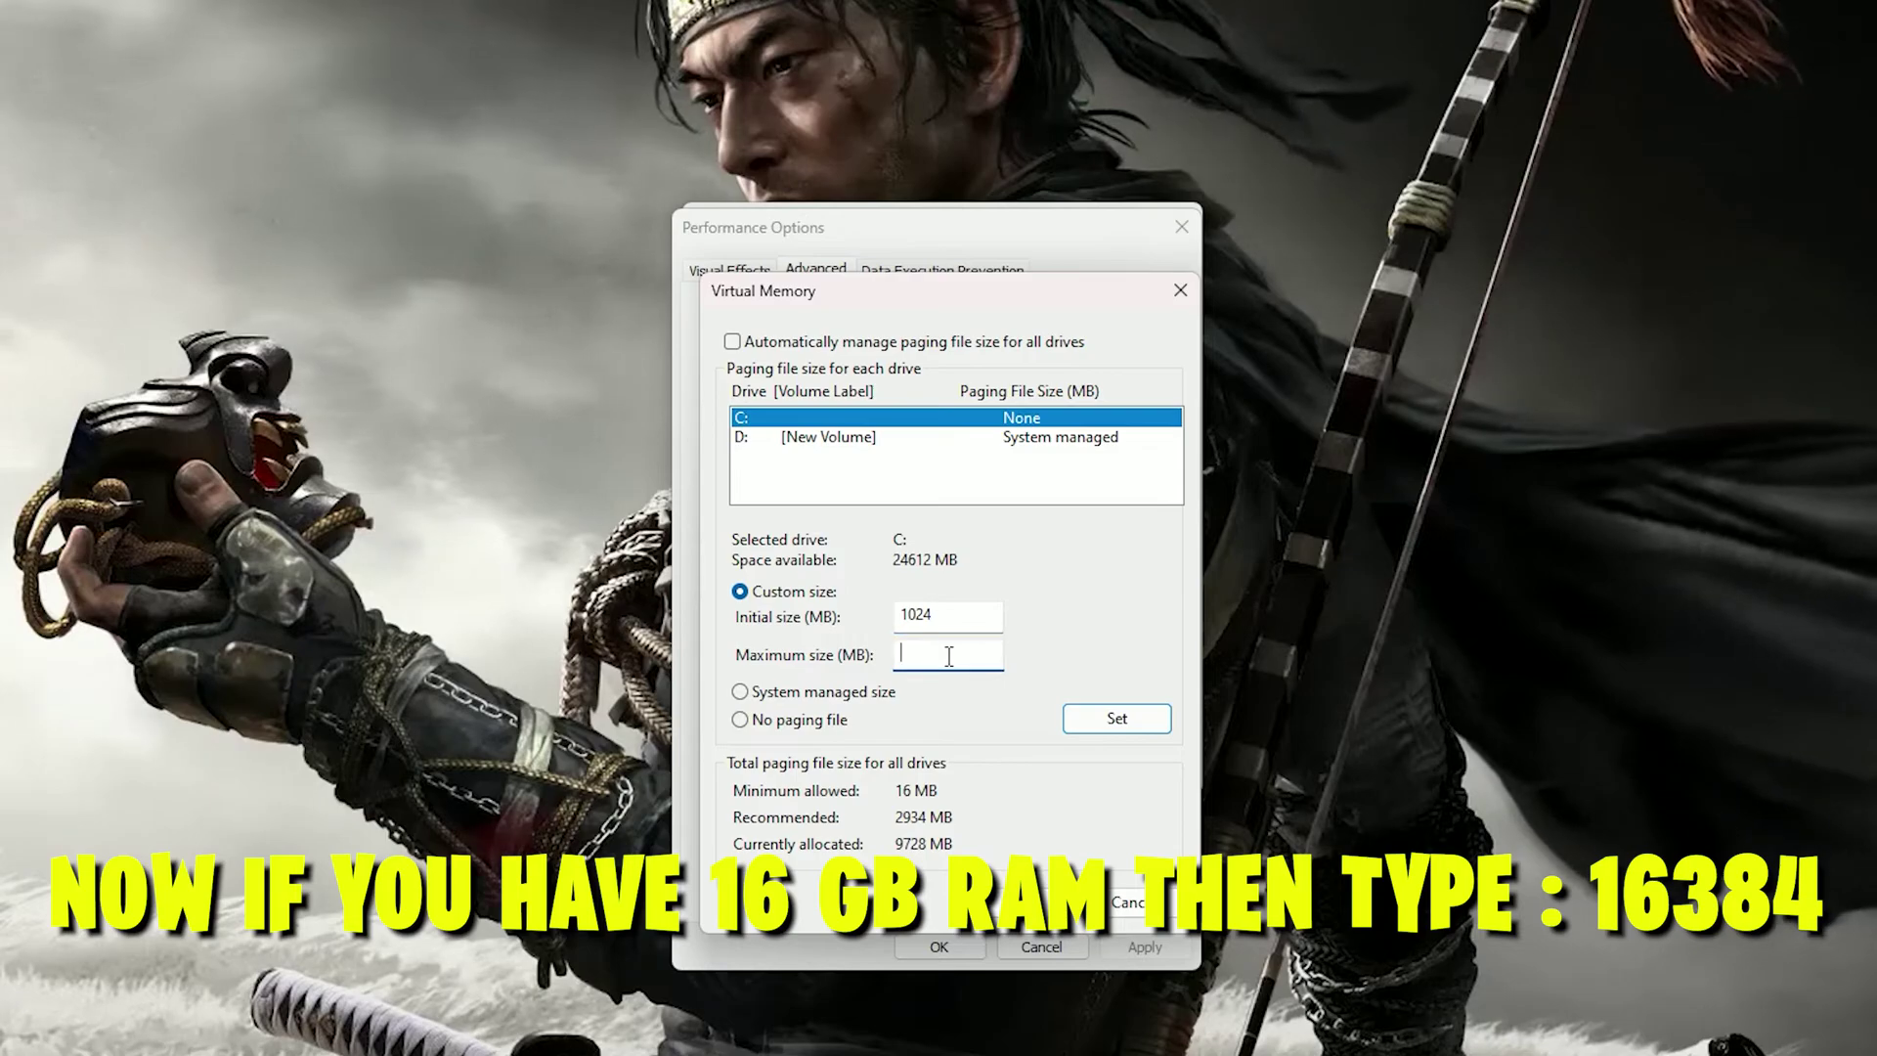
type("1")
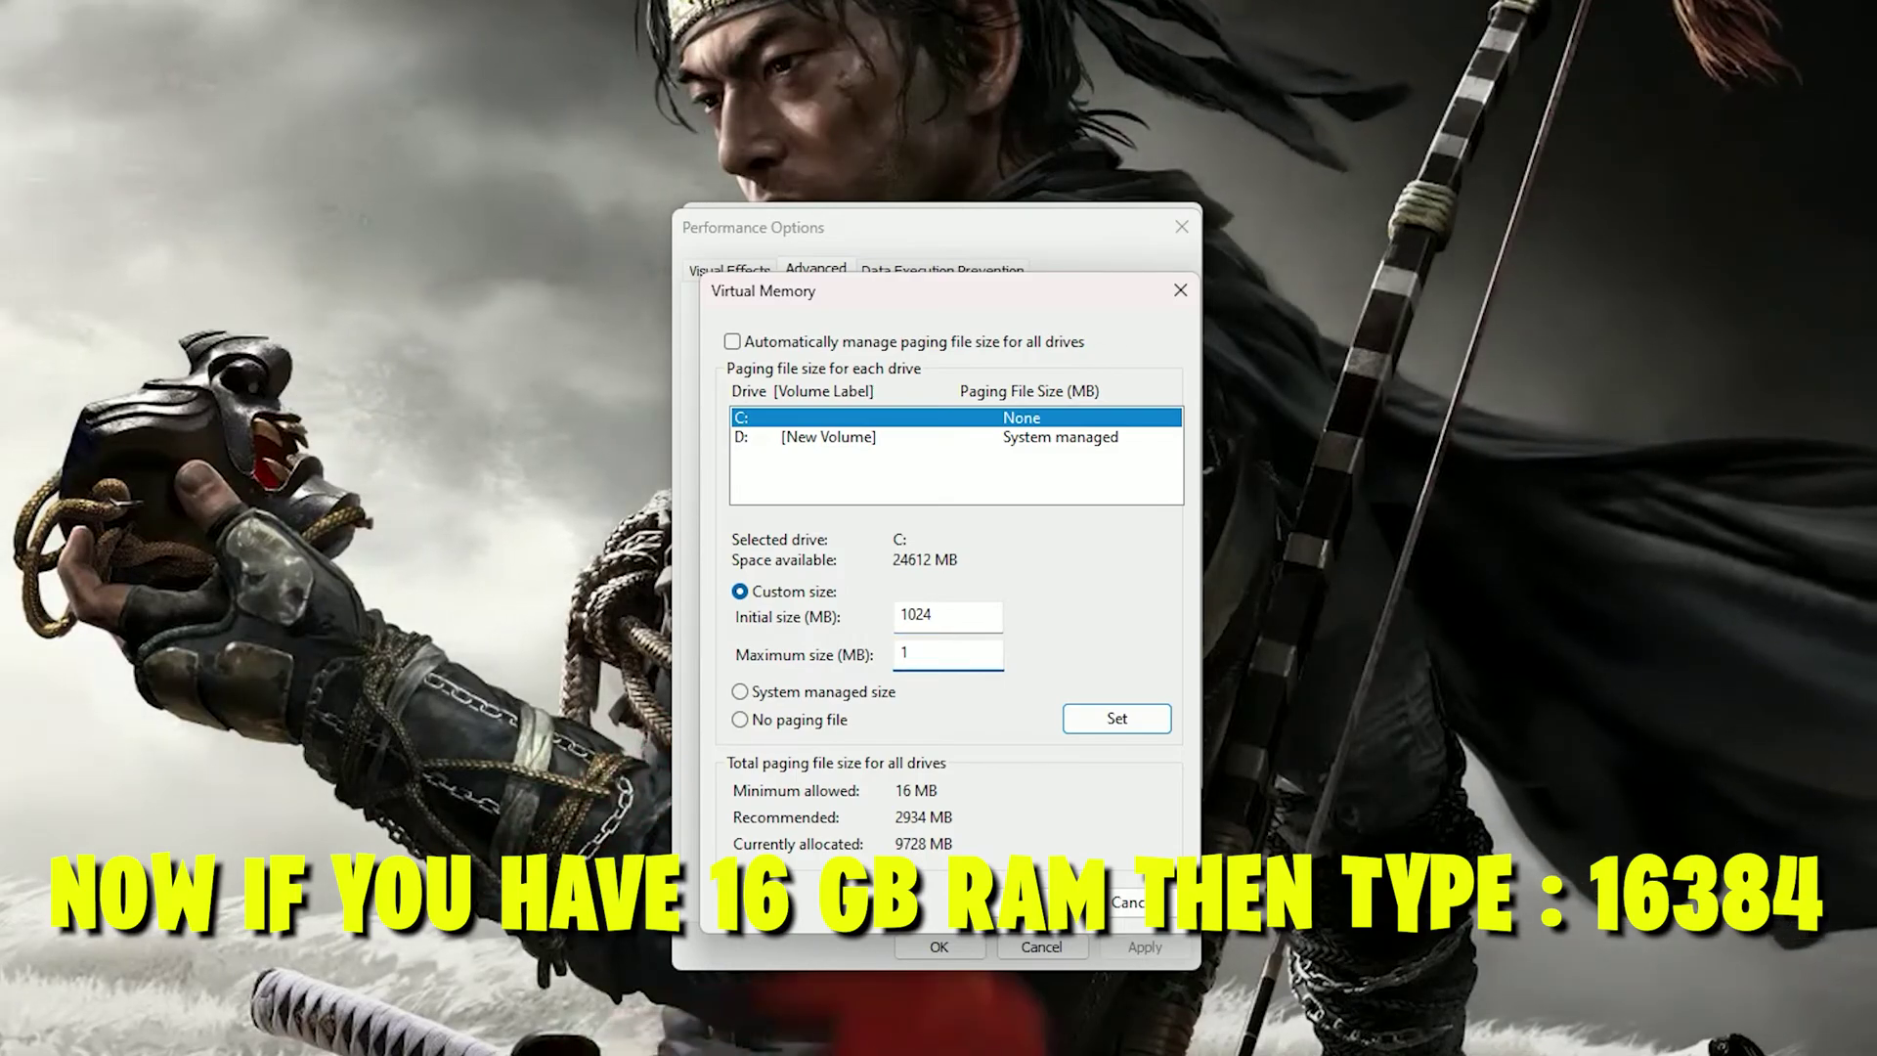
type("6")
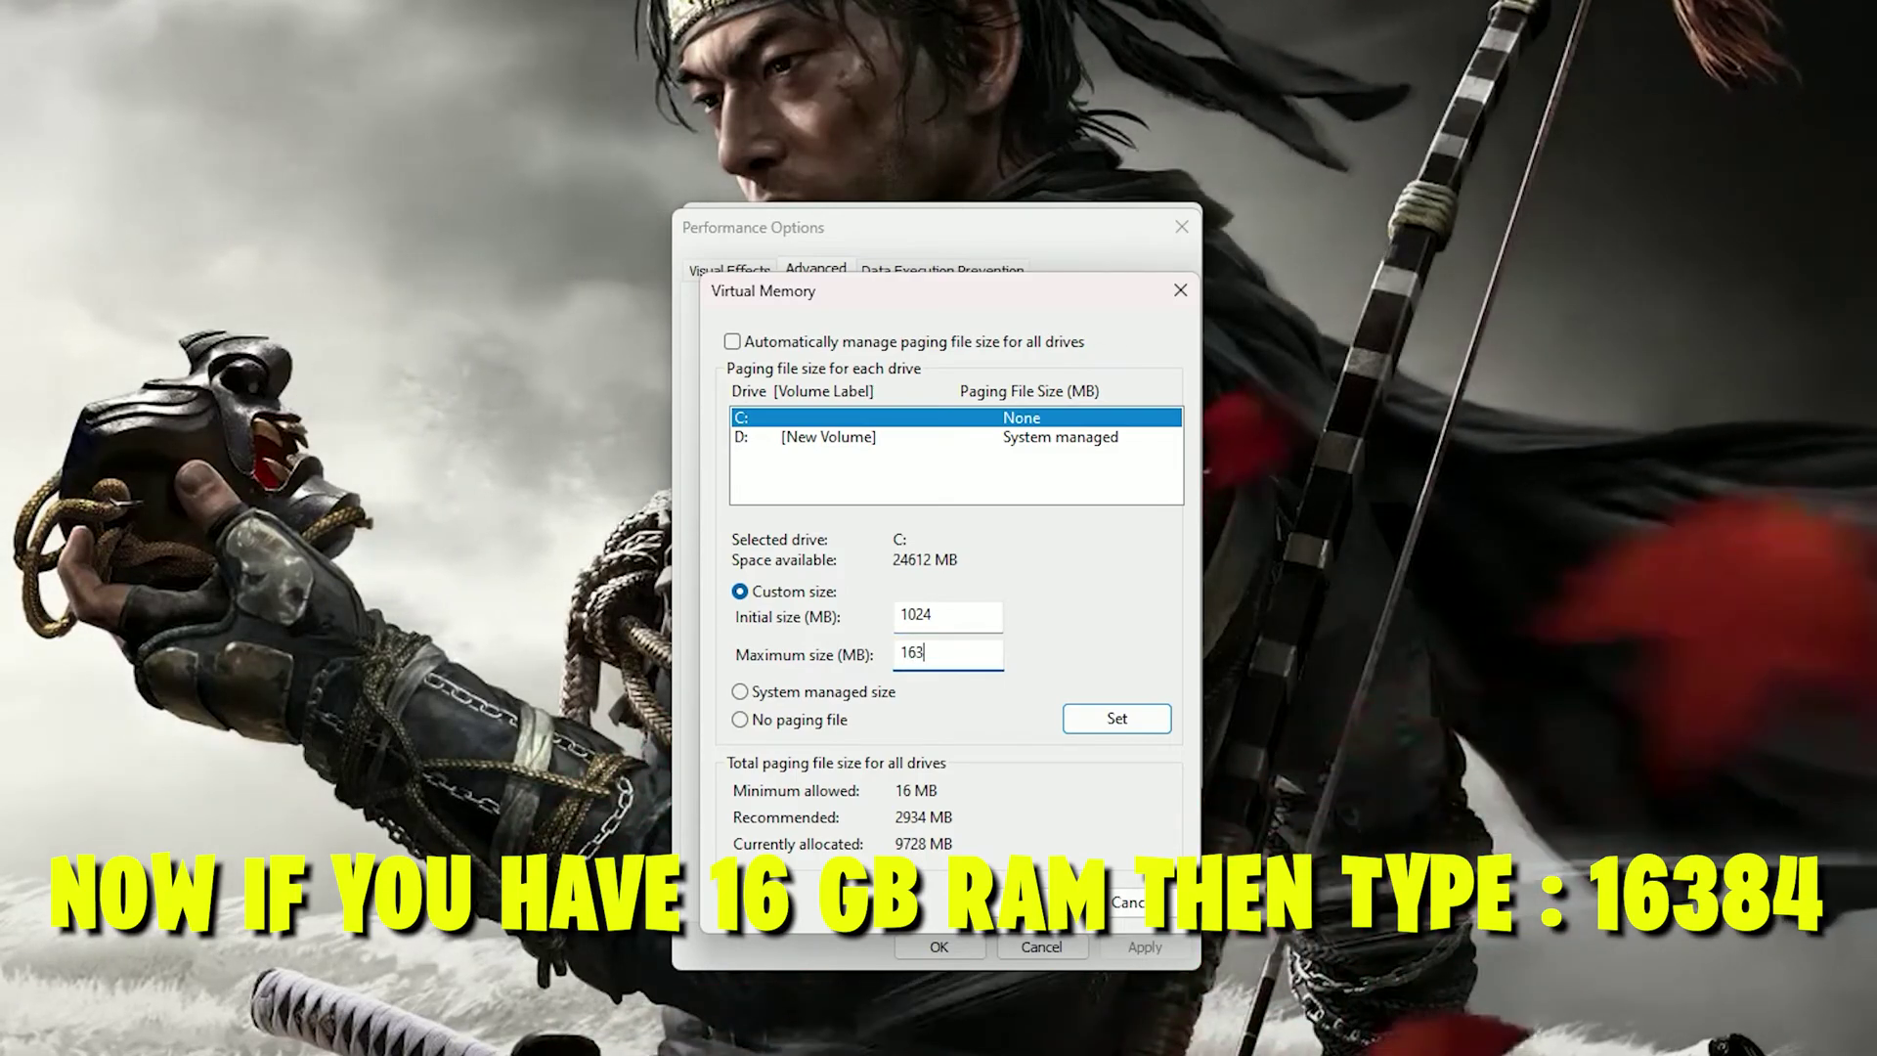
type("384")
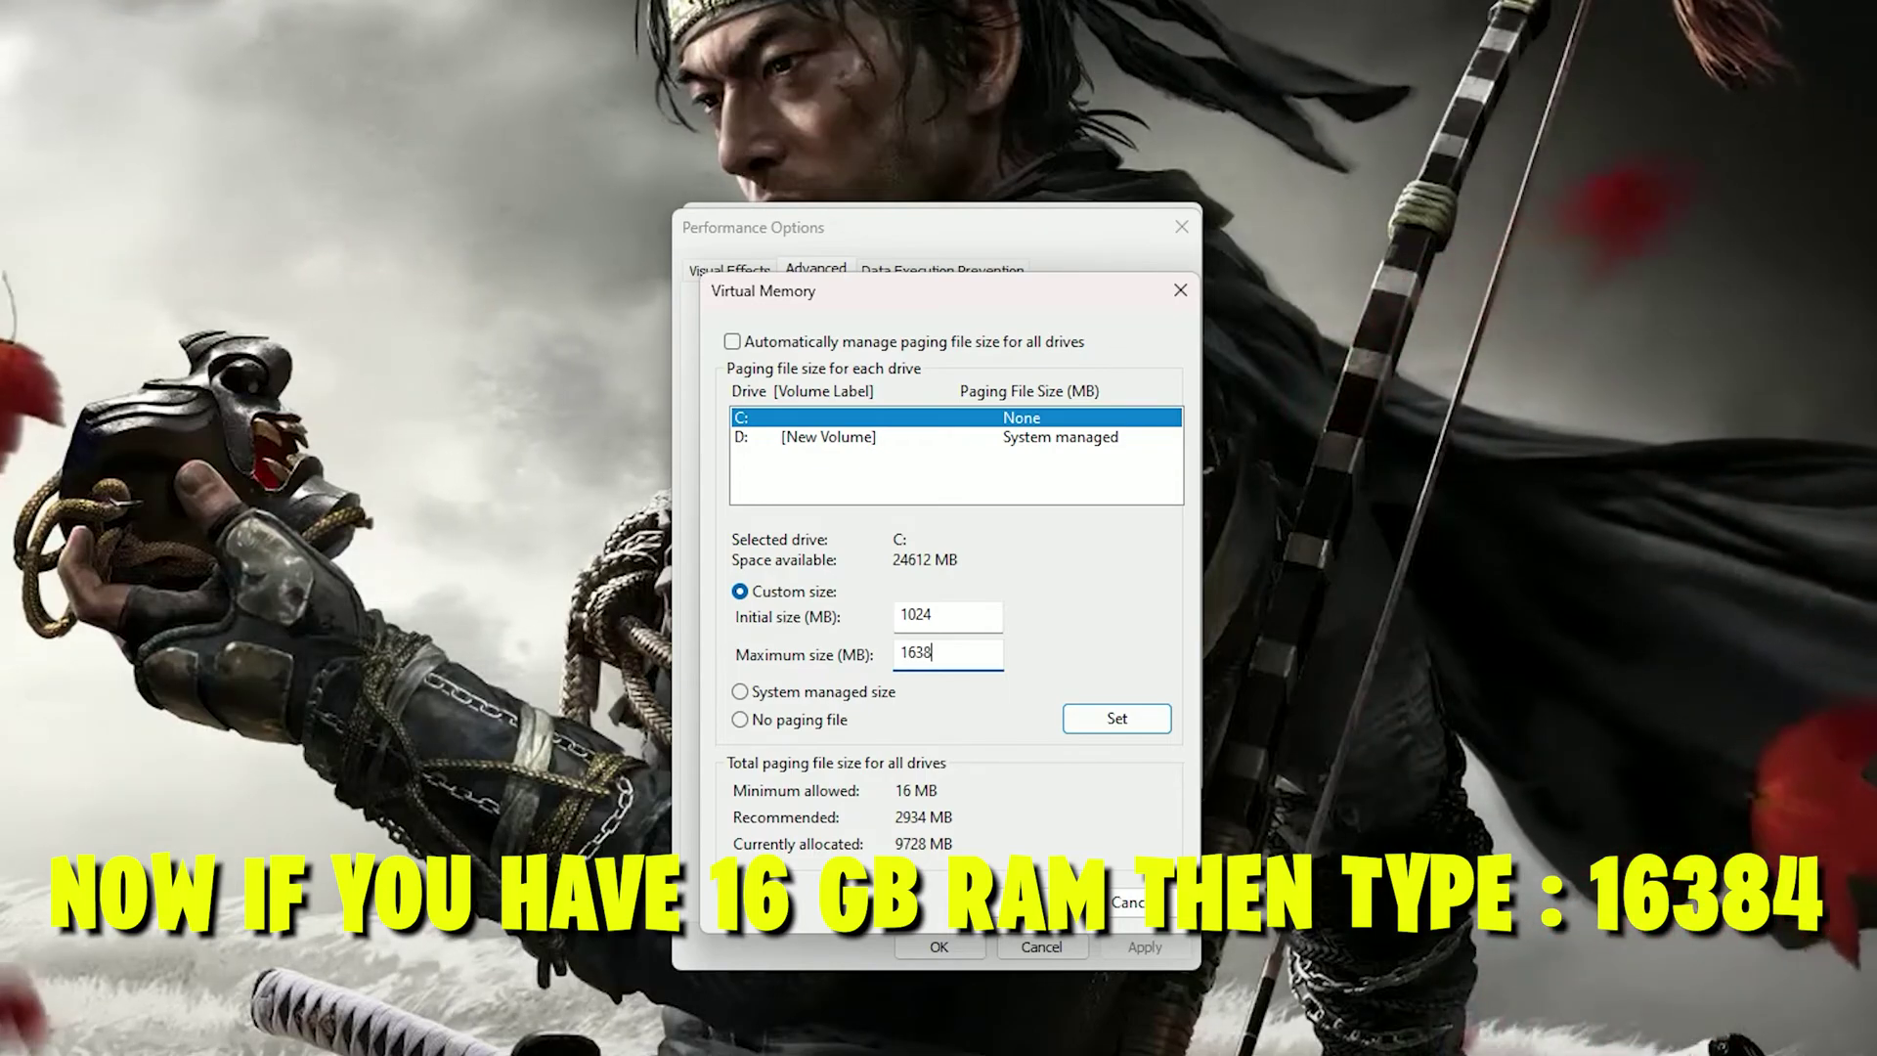
double_click(954, 649)
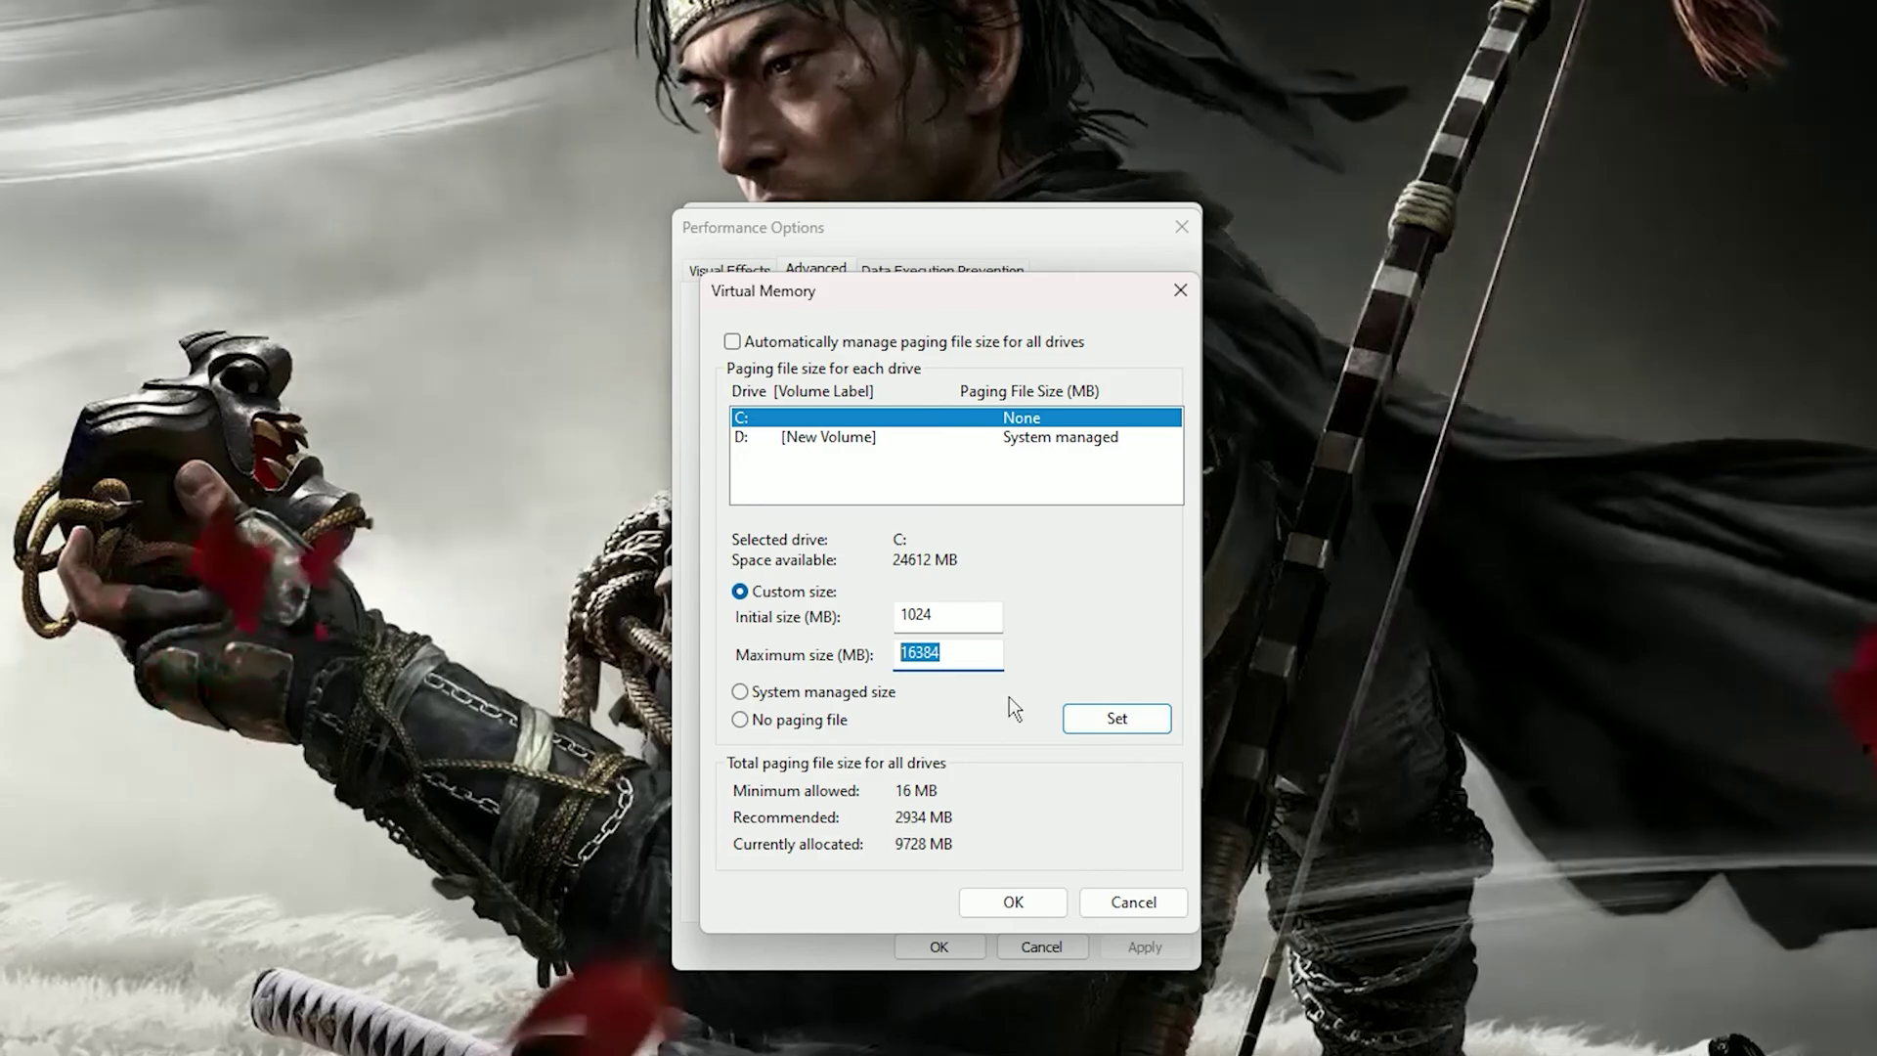
key("BackSpace")
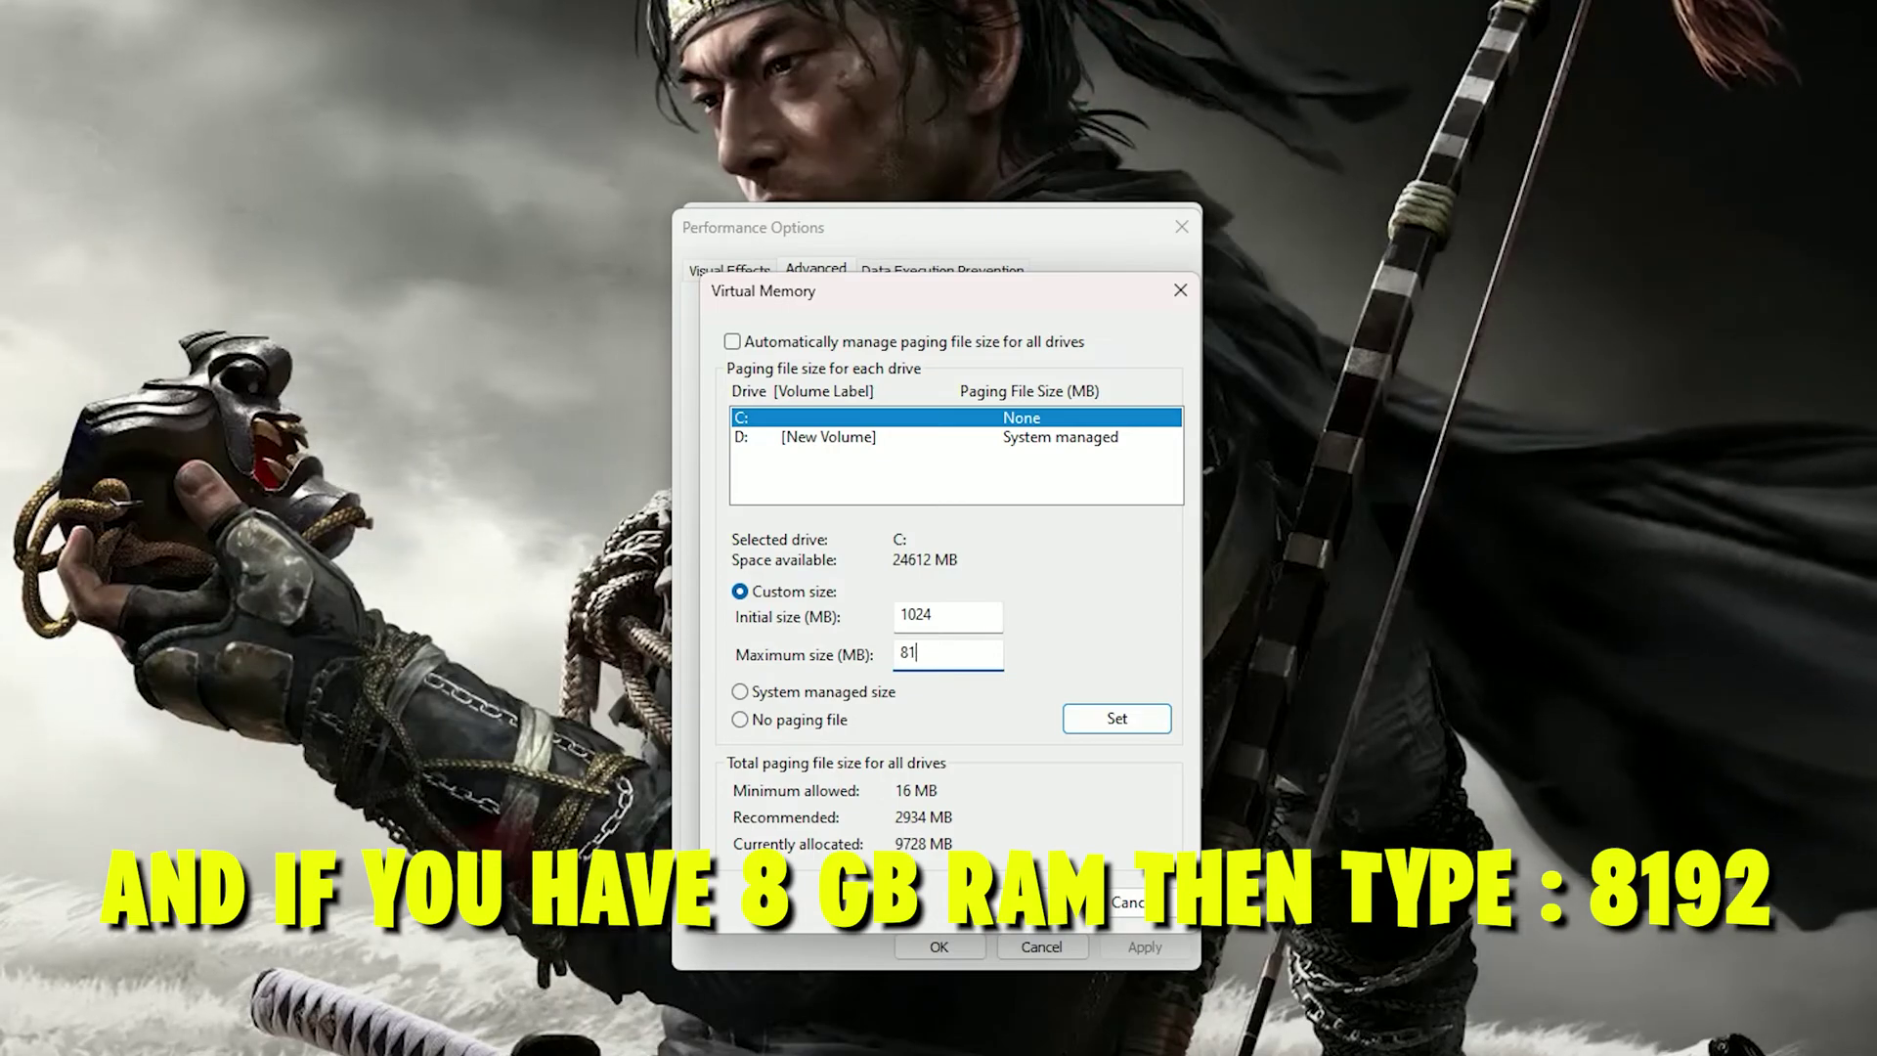
type("8190")
key("BackSpace")
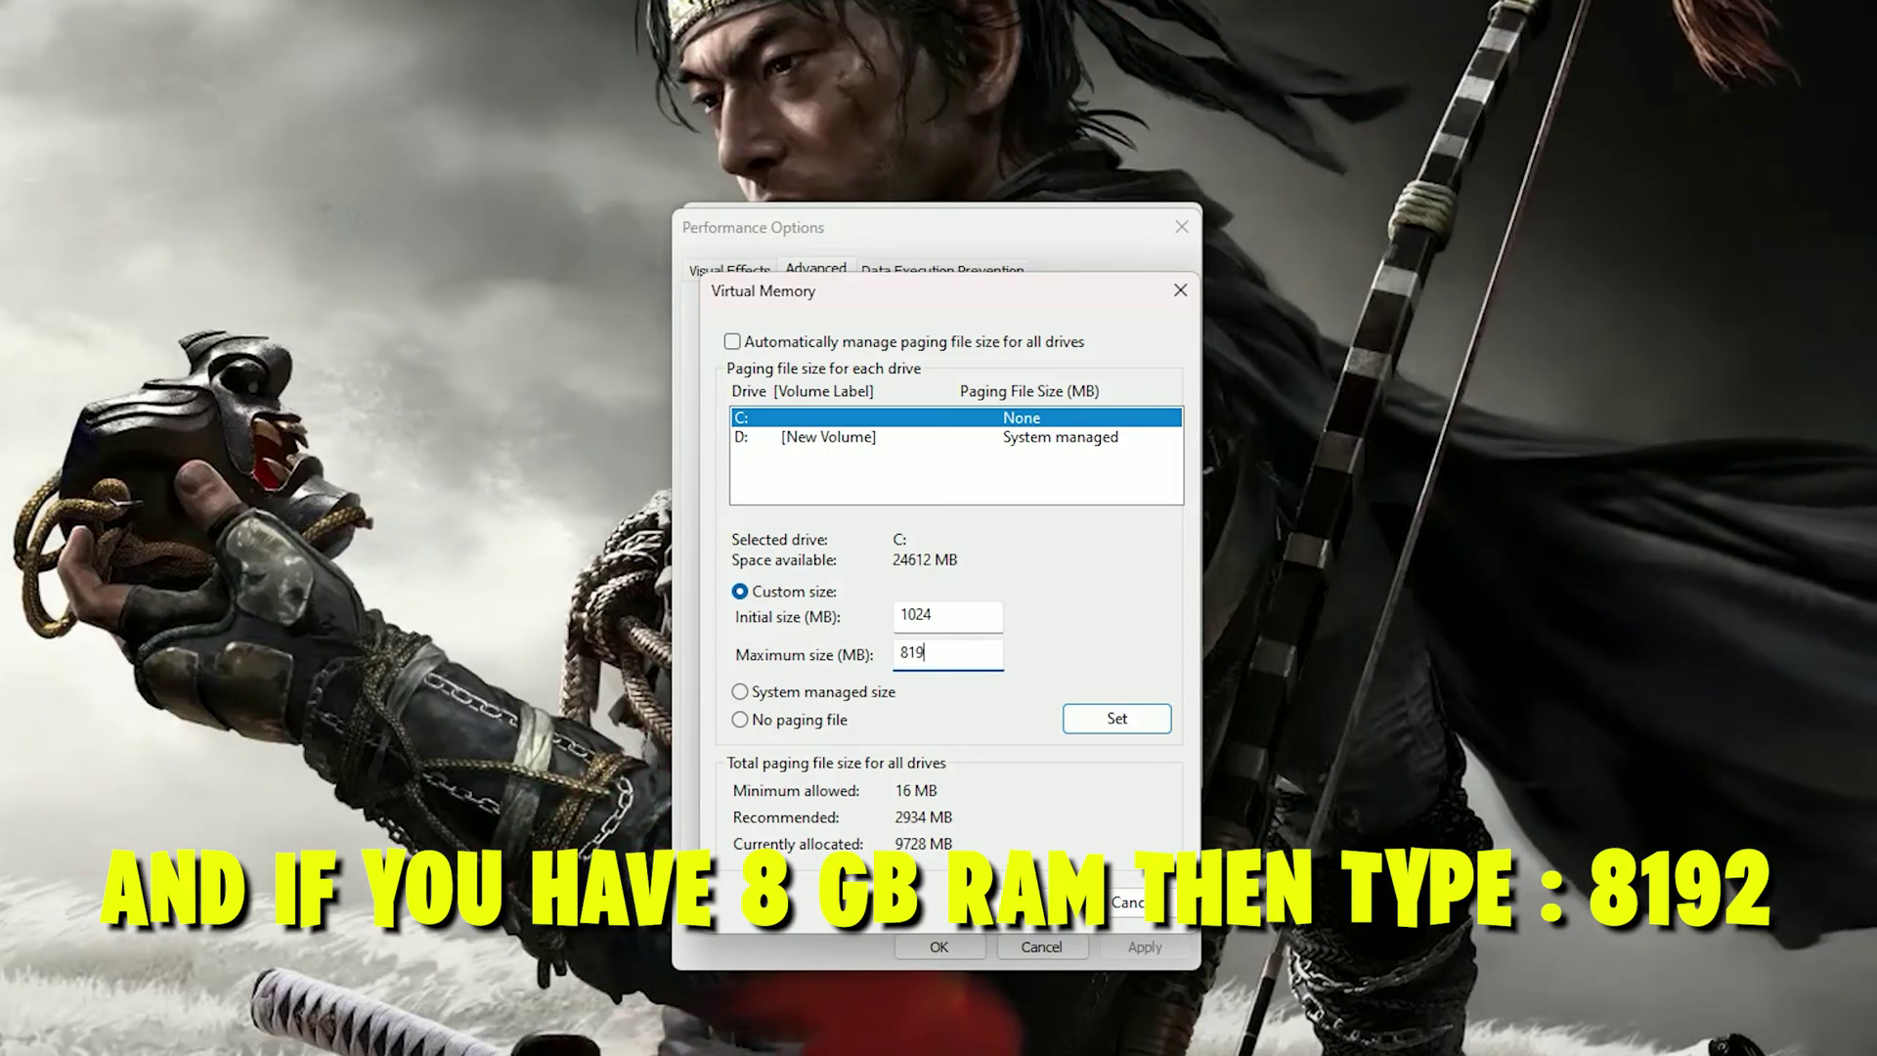
type("2")
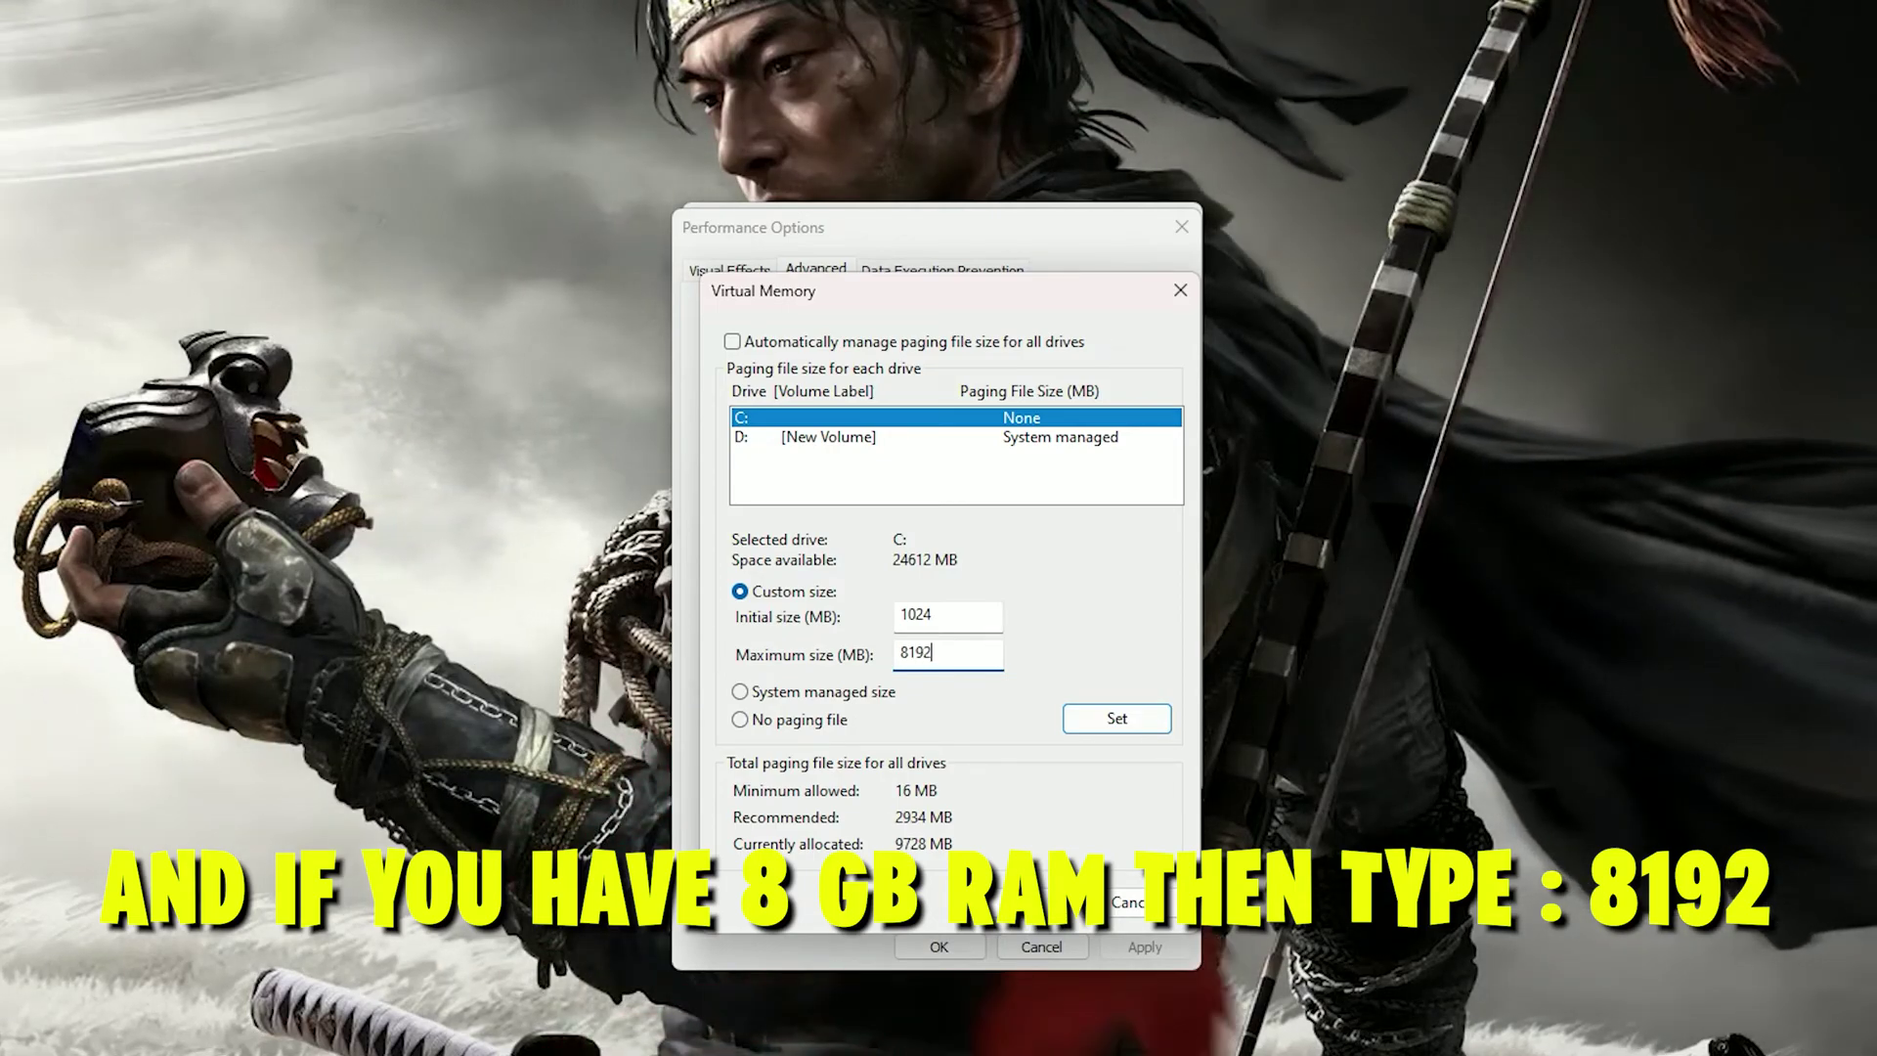
double_click(973, 654)
type("1")
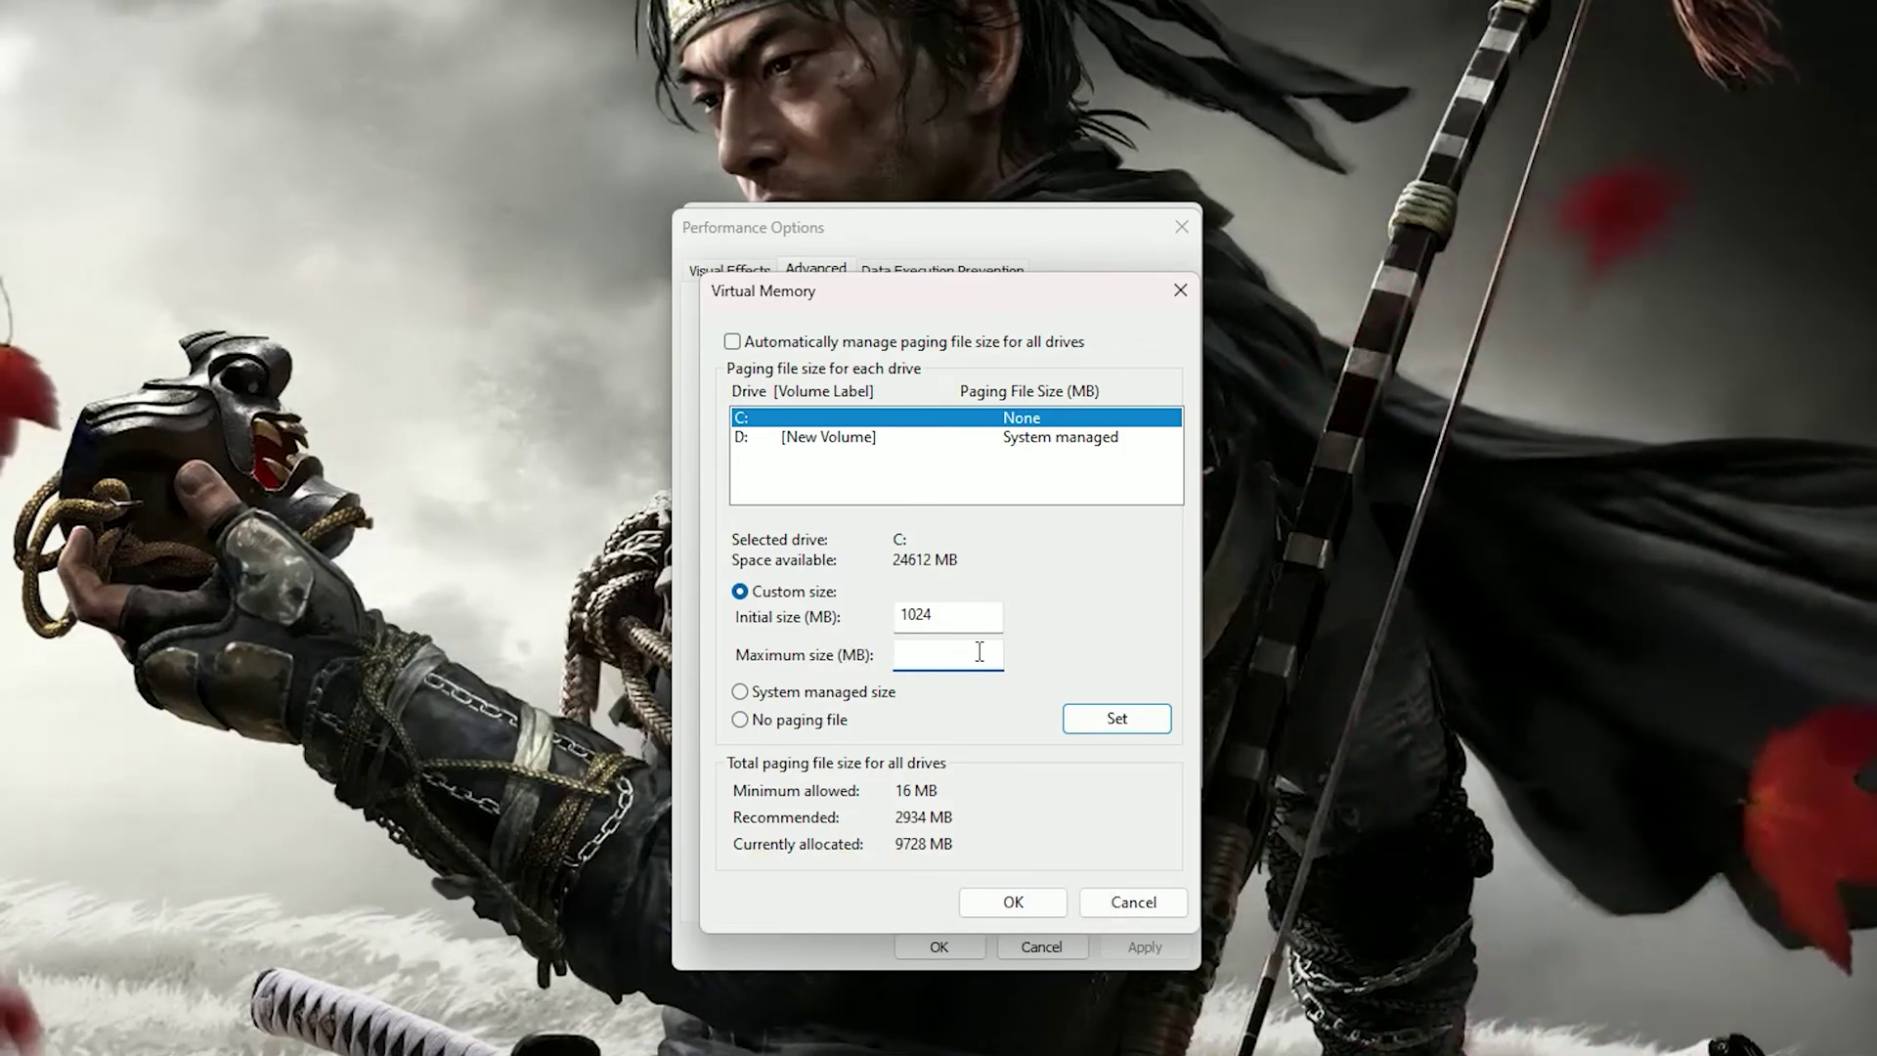
type("6")
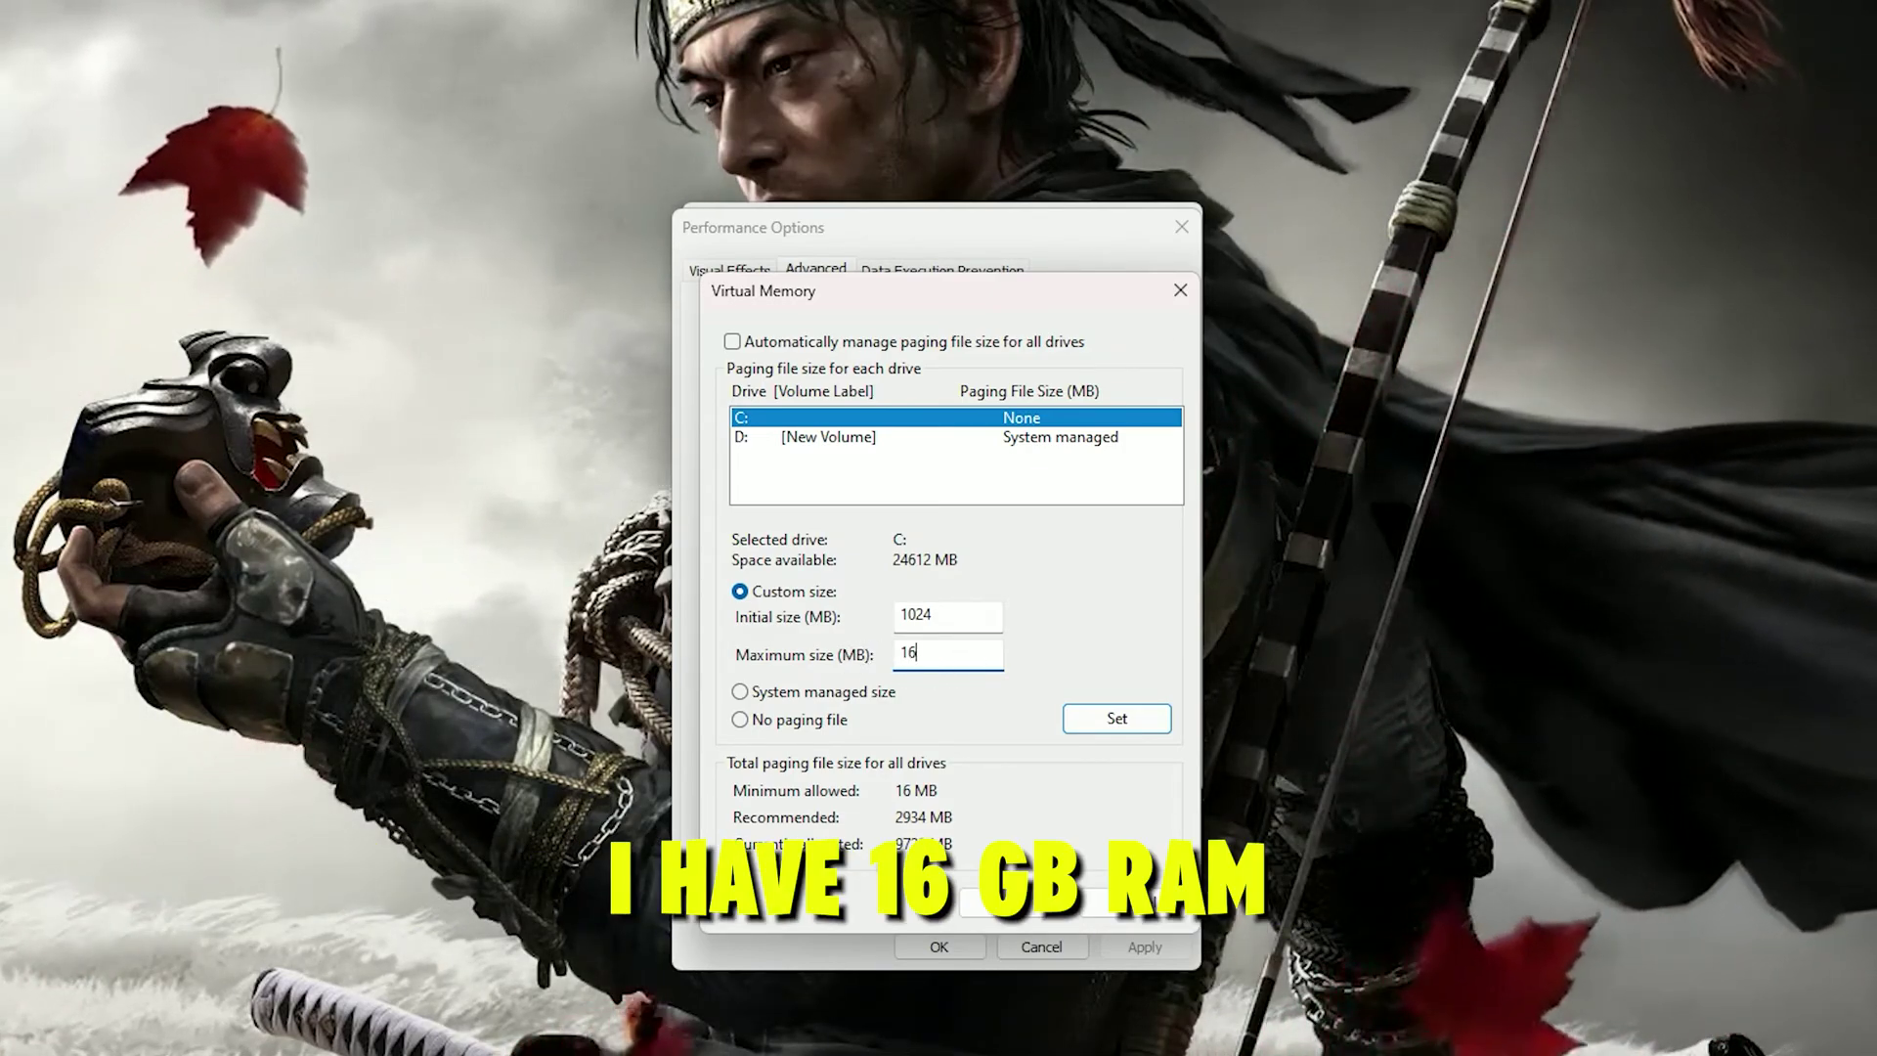
type("384")
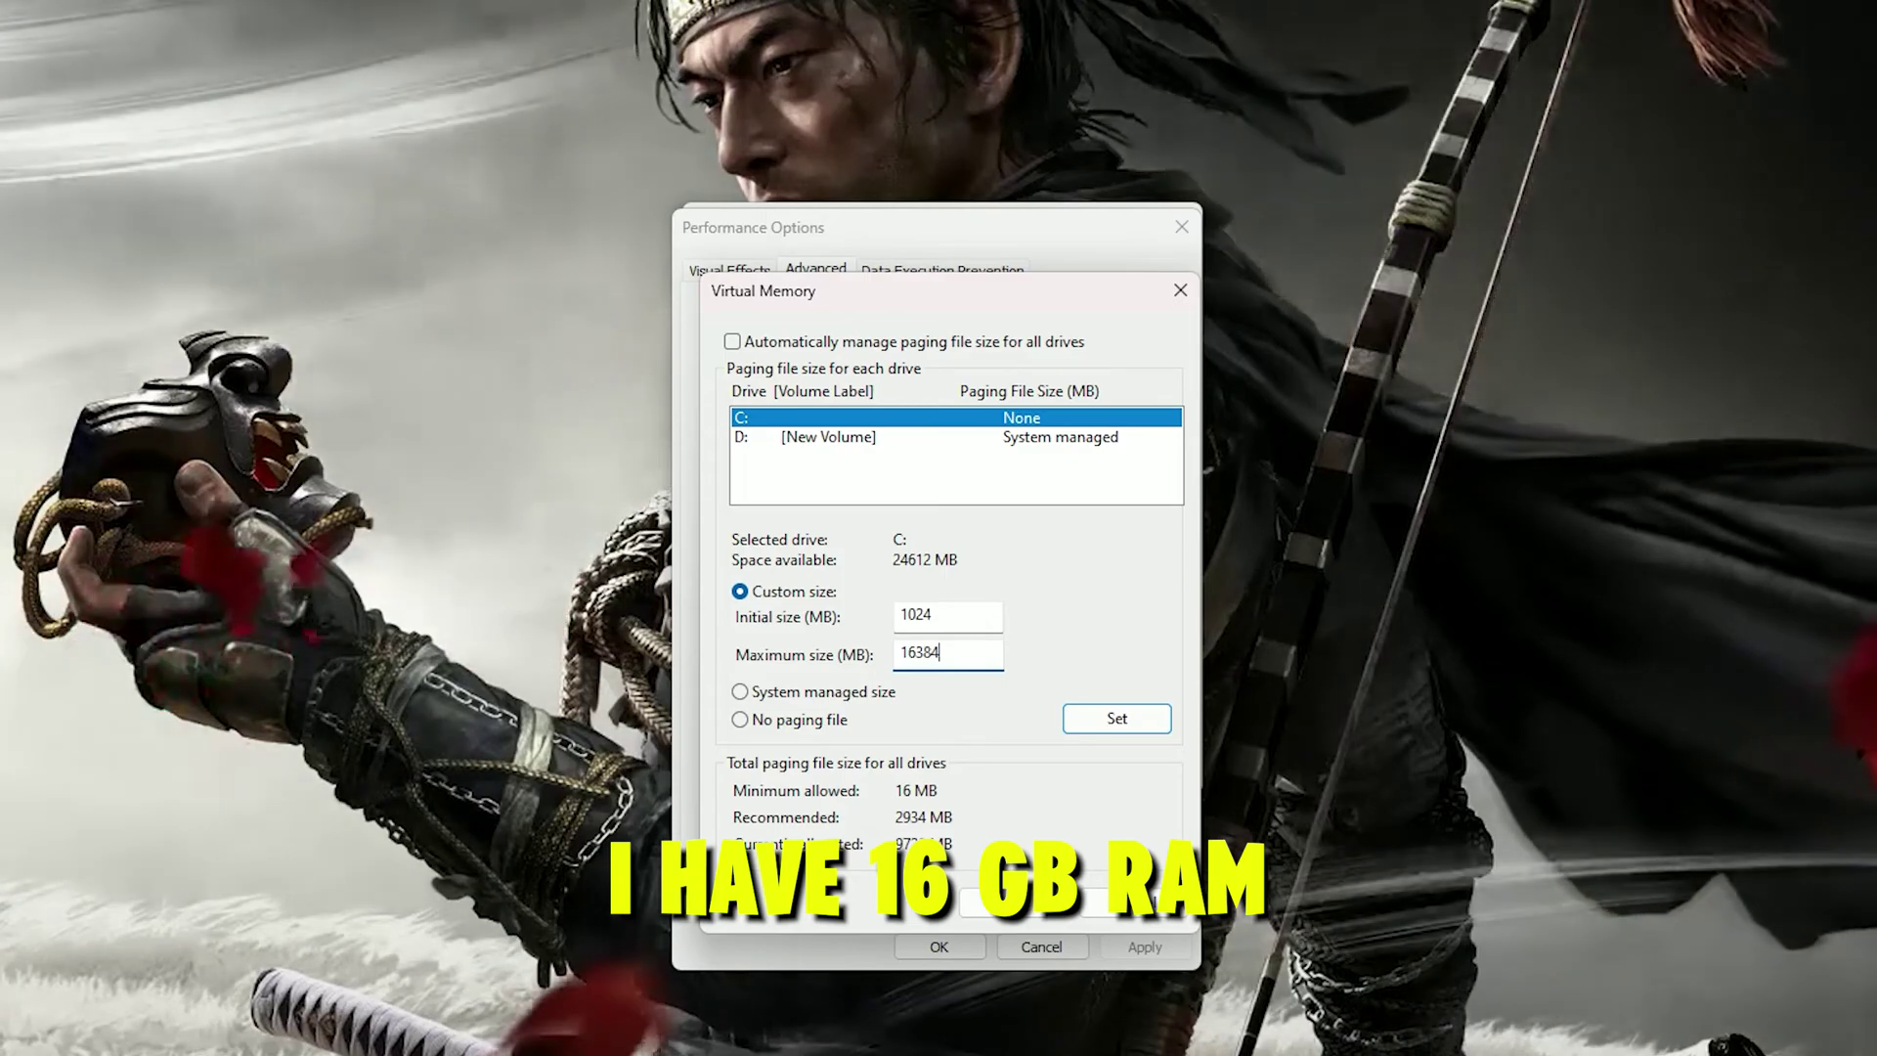
double_click(968, 654)
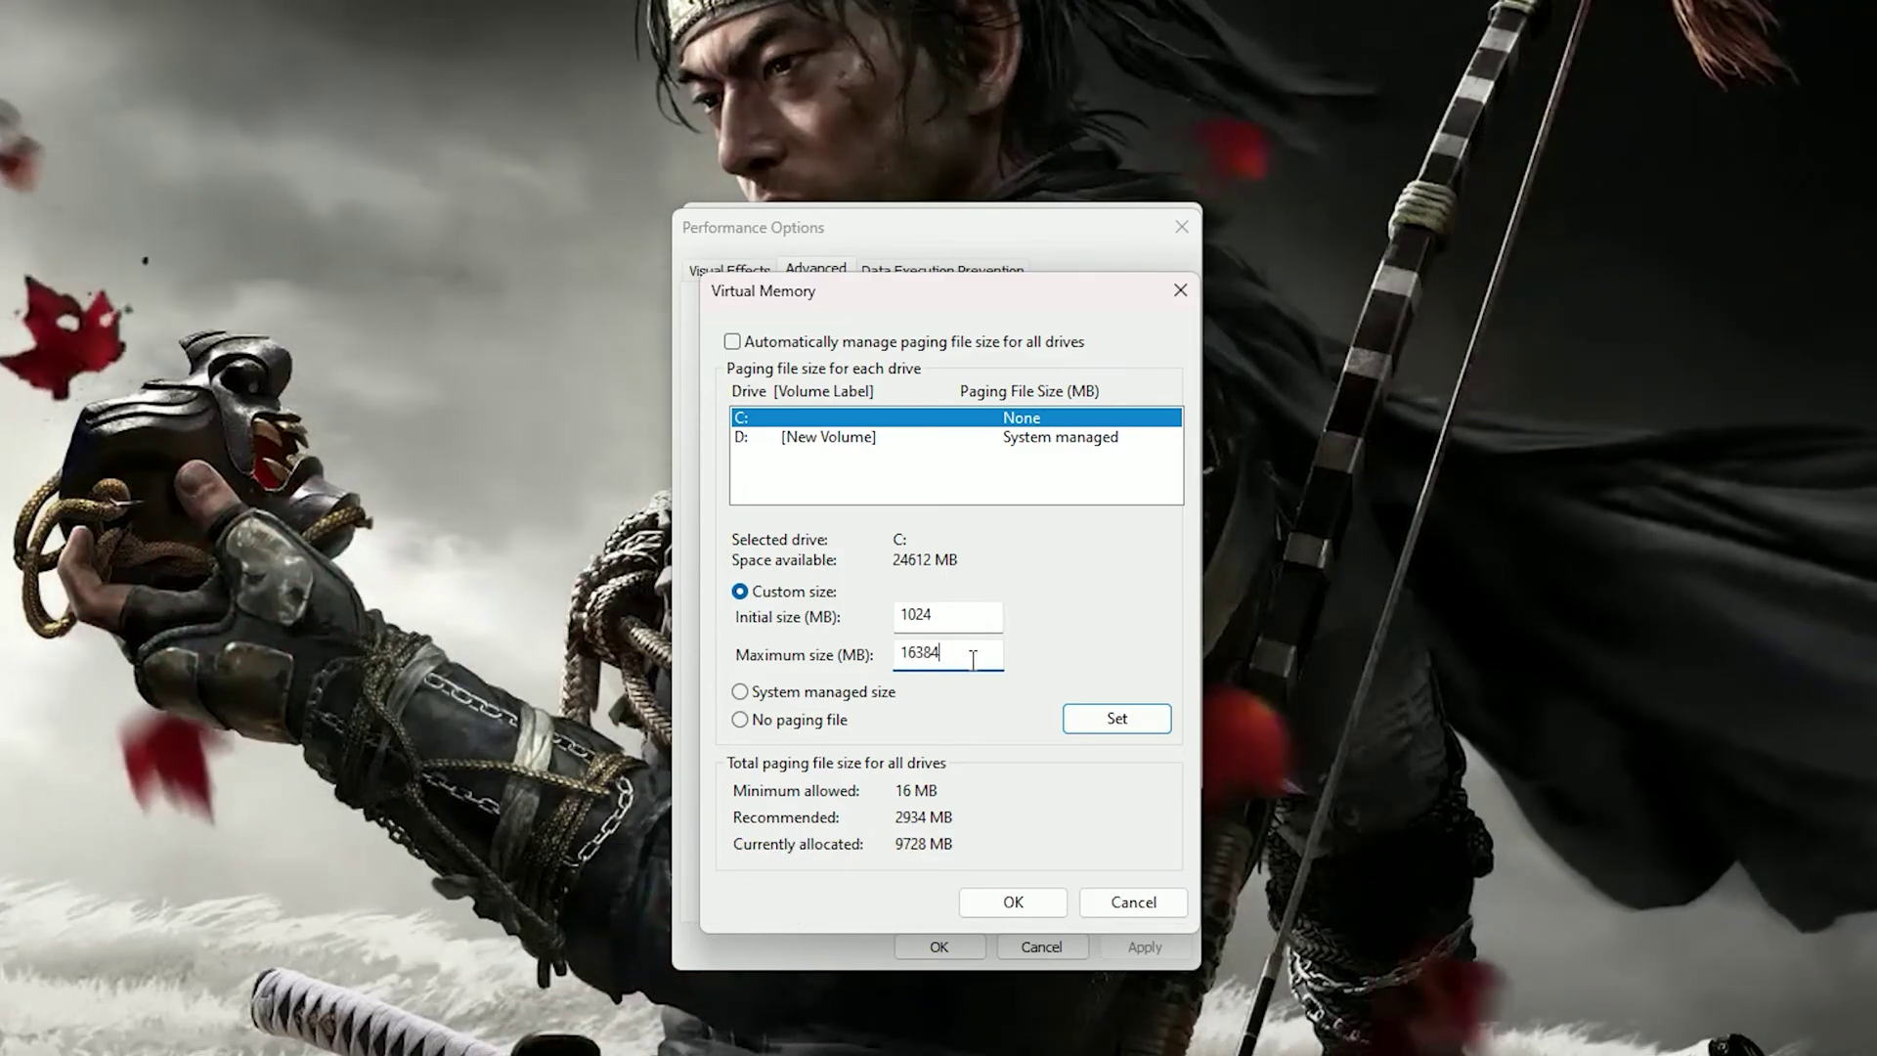
left_click(1121, 723)
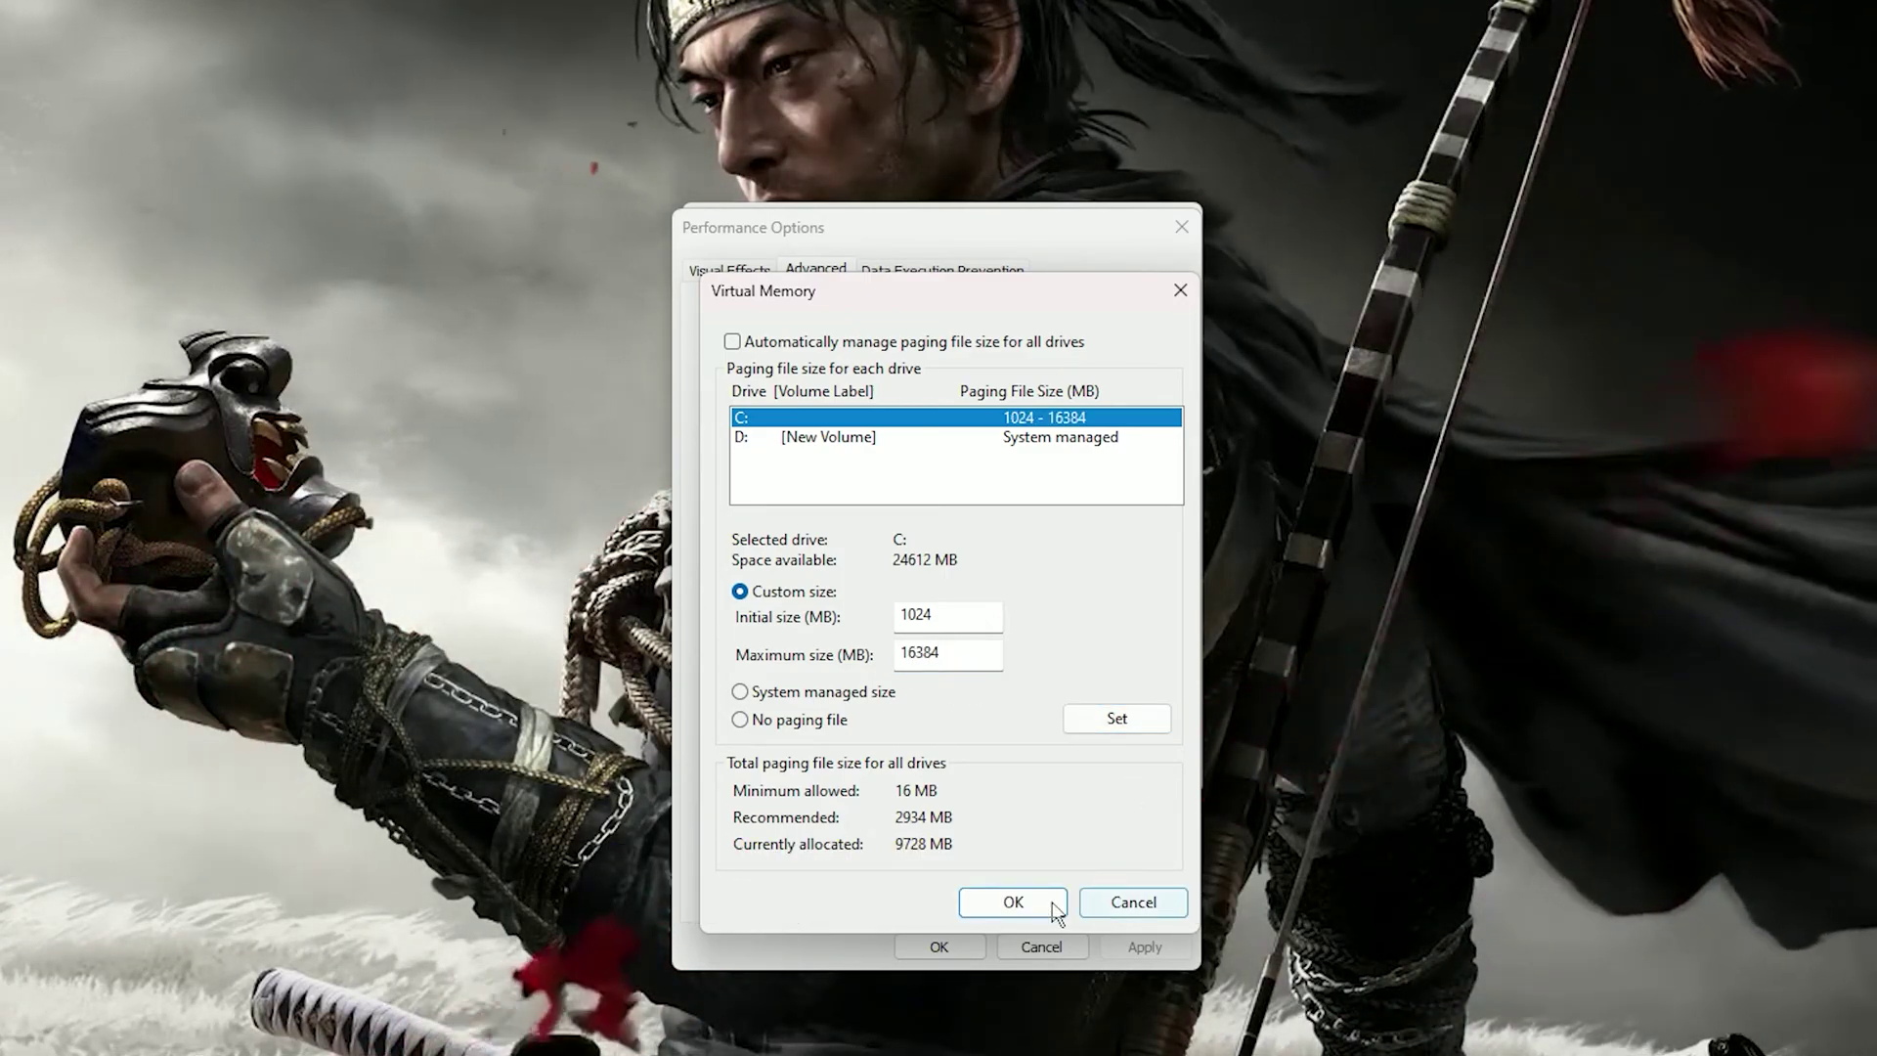
Confirm the virtual memory change, acknowledge the restart notice, and close System Properties.
left_click(1013, 902)
left_click(1112, 681)
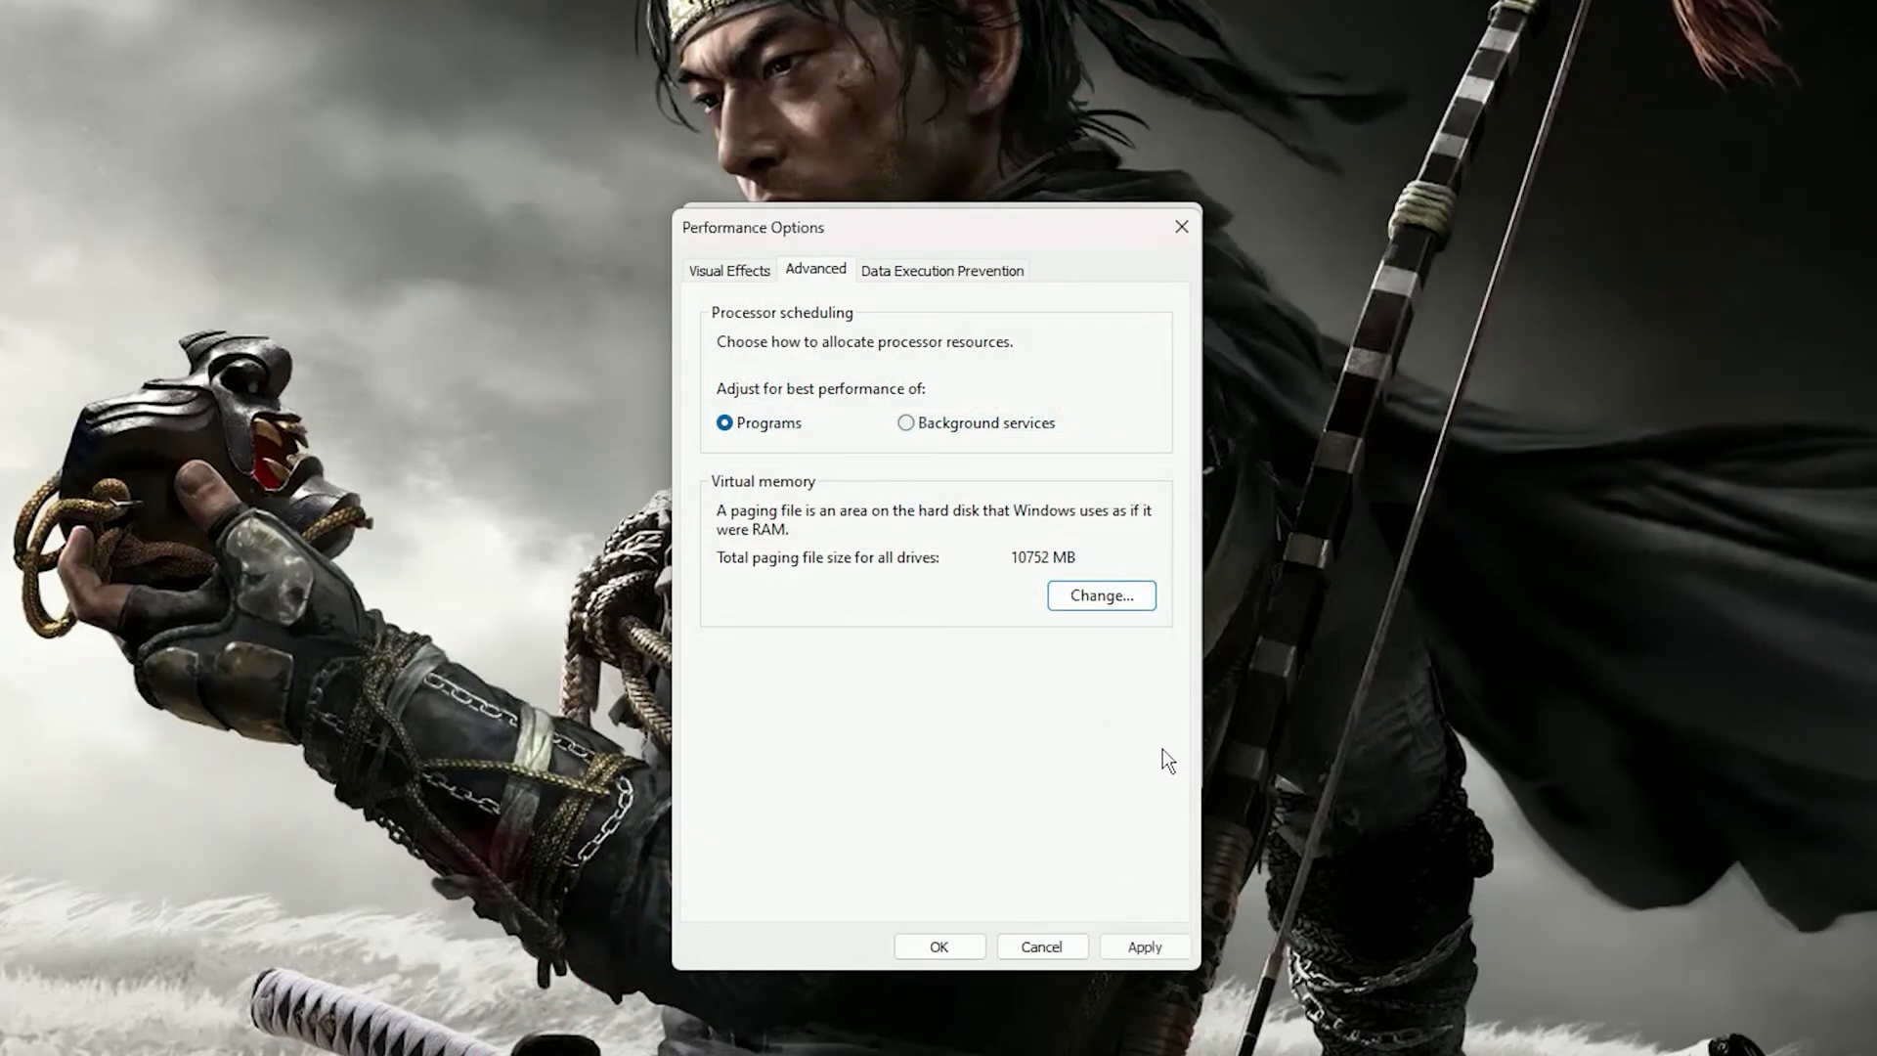
left_click(1146, 947)
left_click(939, 946)
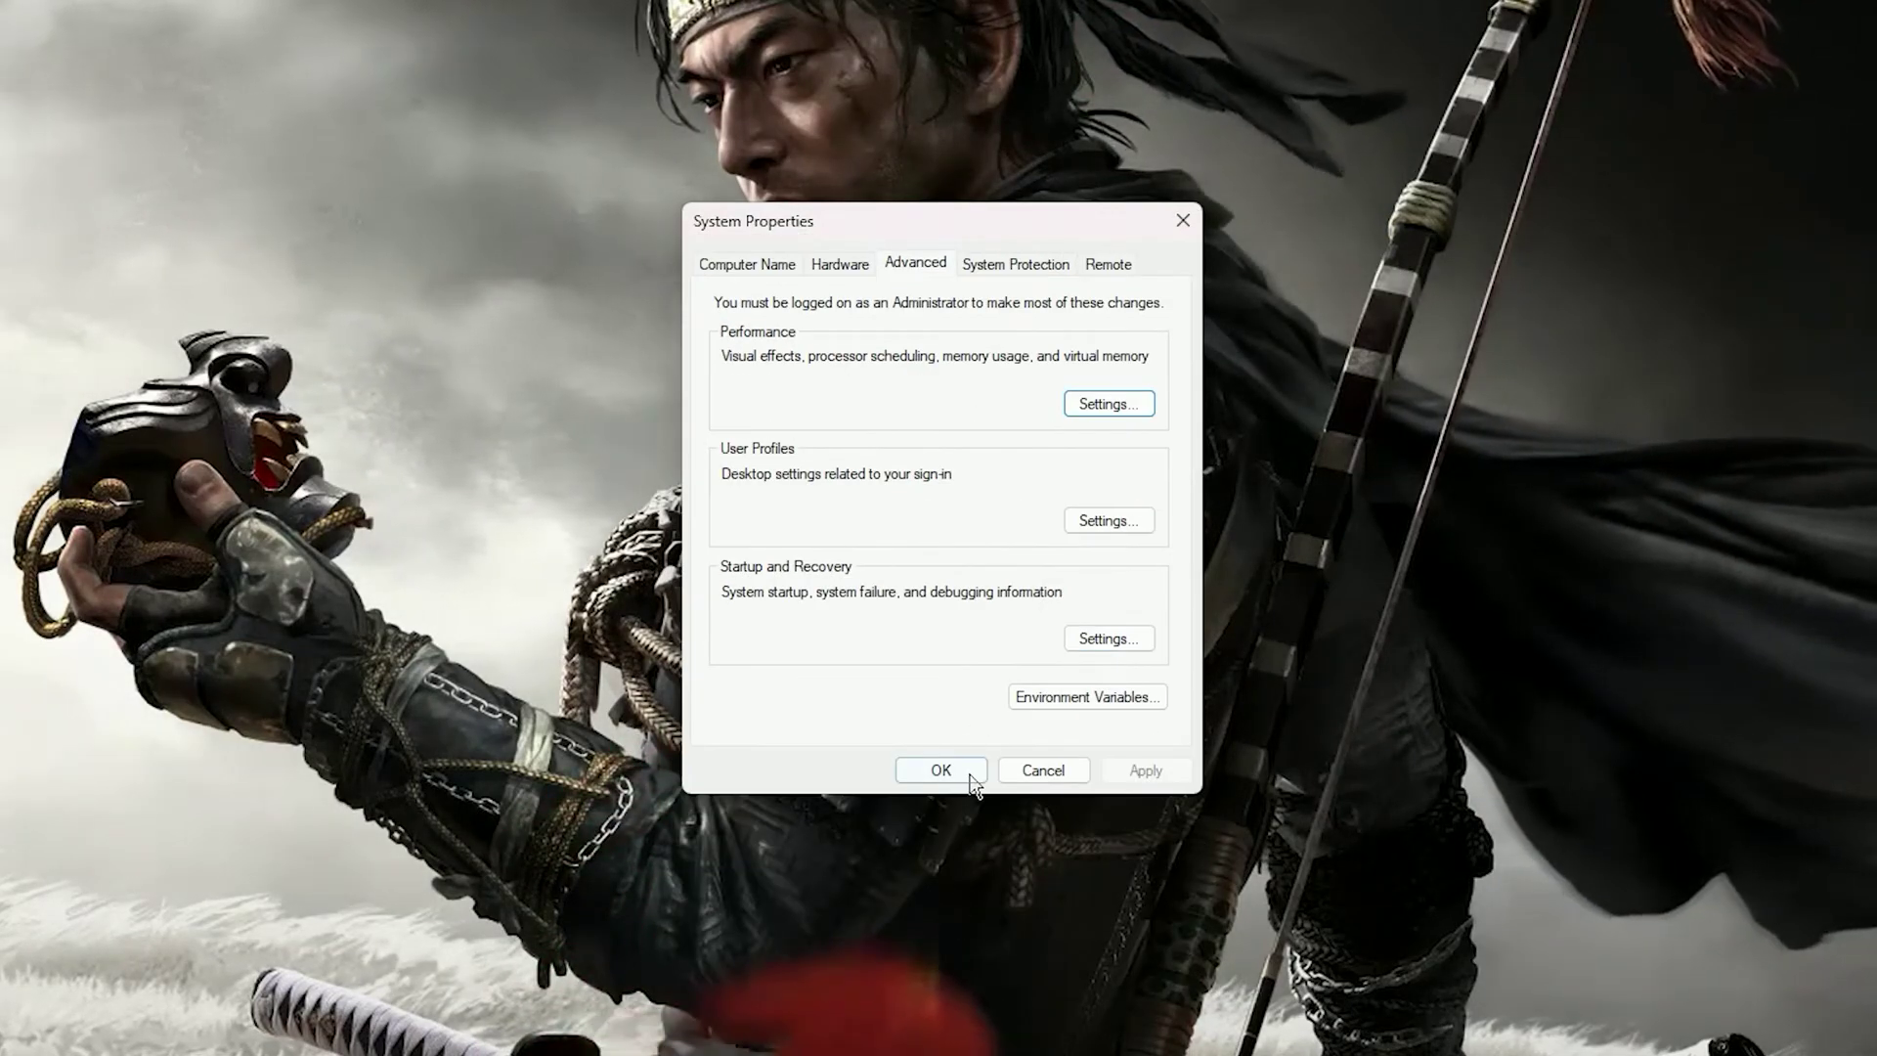
left_click(944, 771)
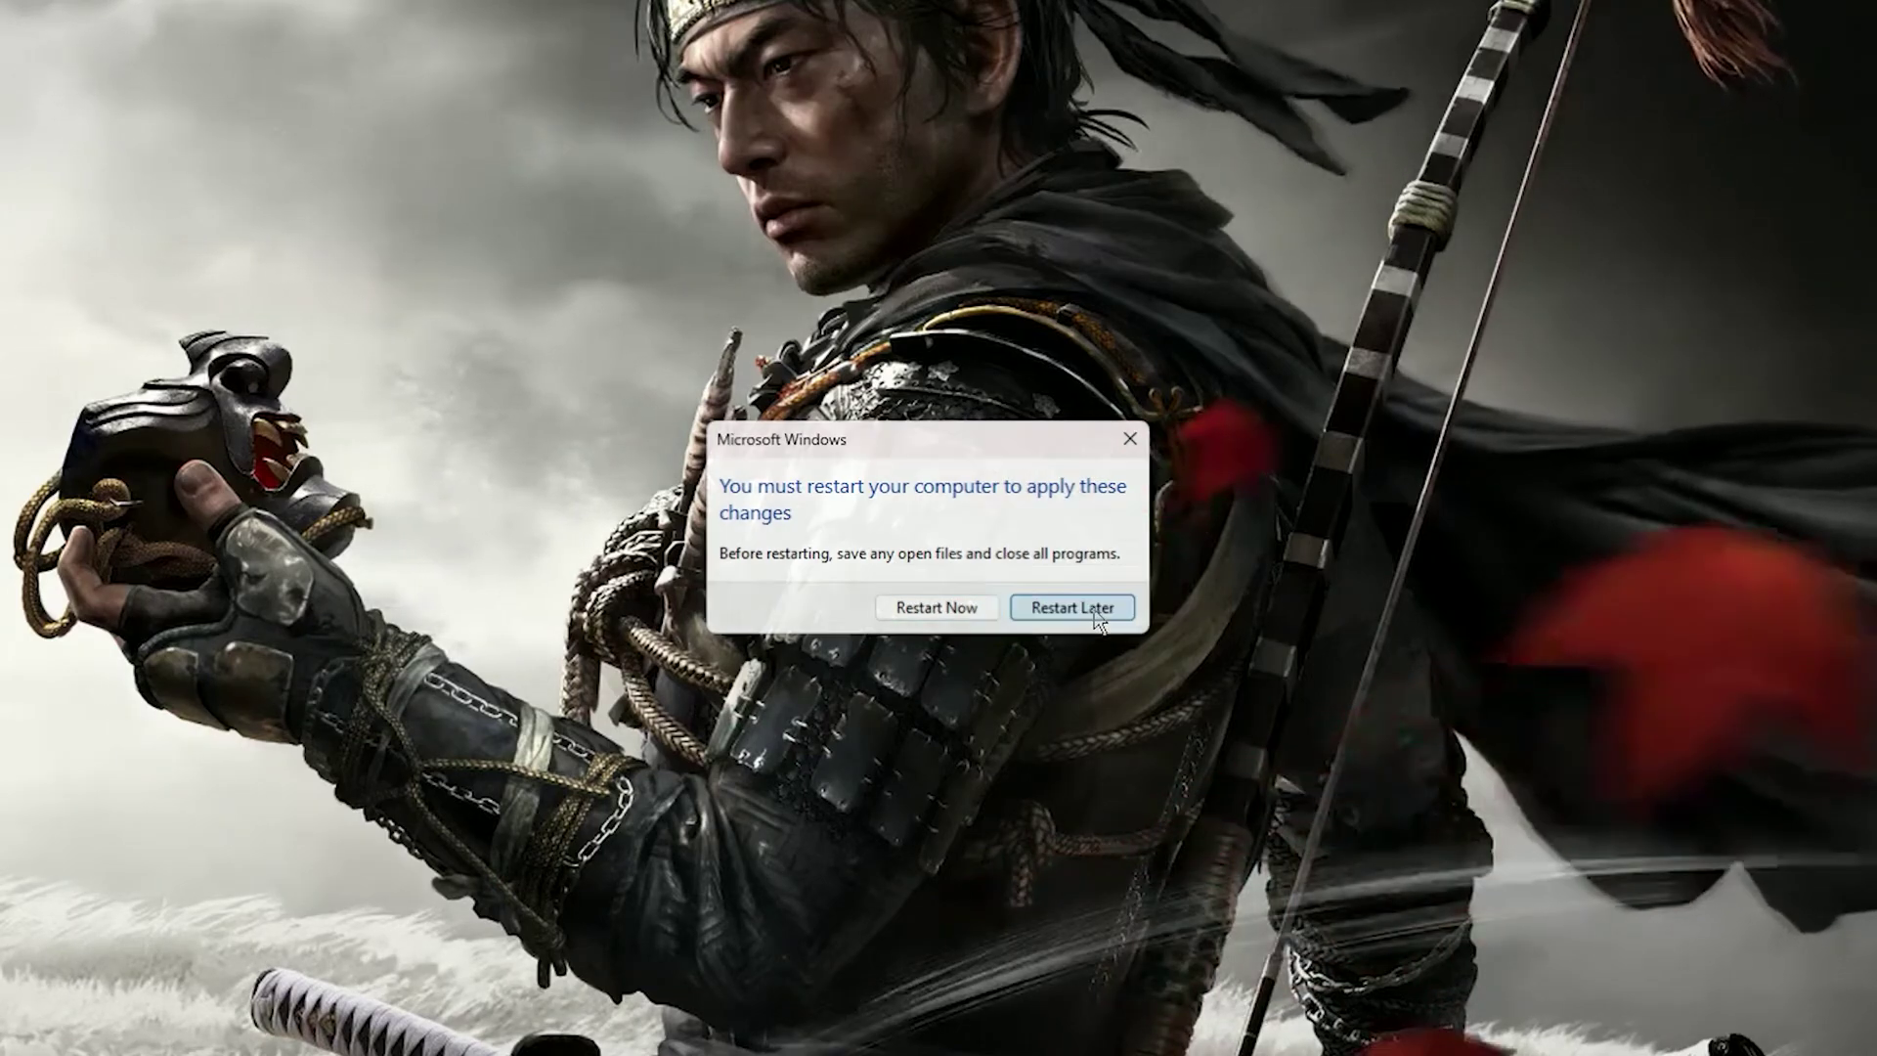
Postpone the restart, then find 'ghost' in Start and reach GhostOfTsushima.exe's install folder context menu.
left_click(1073, 607)
right_click(878, 447)
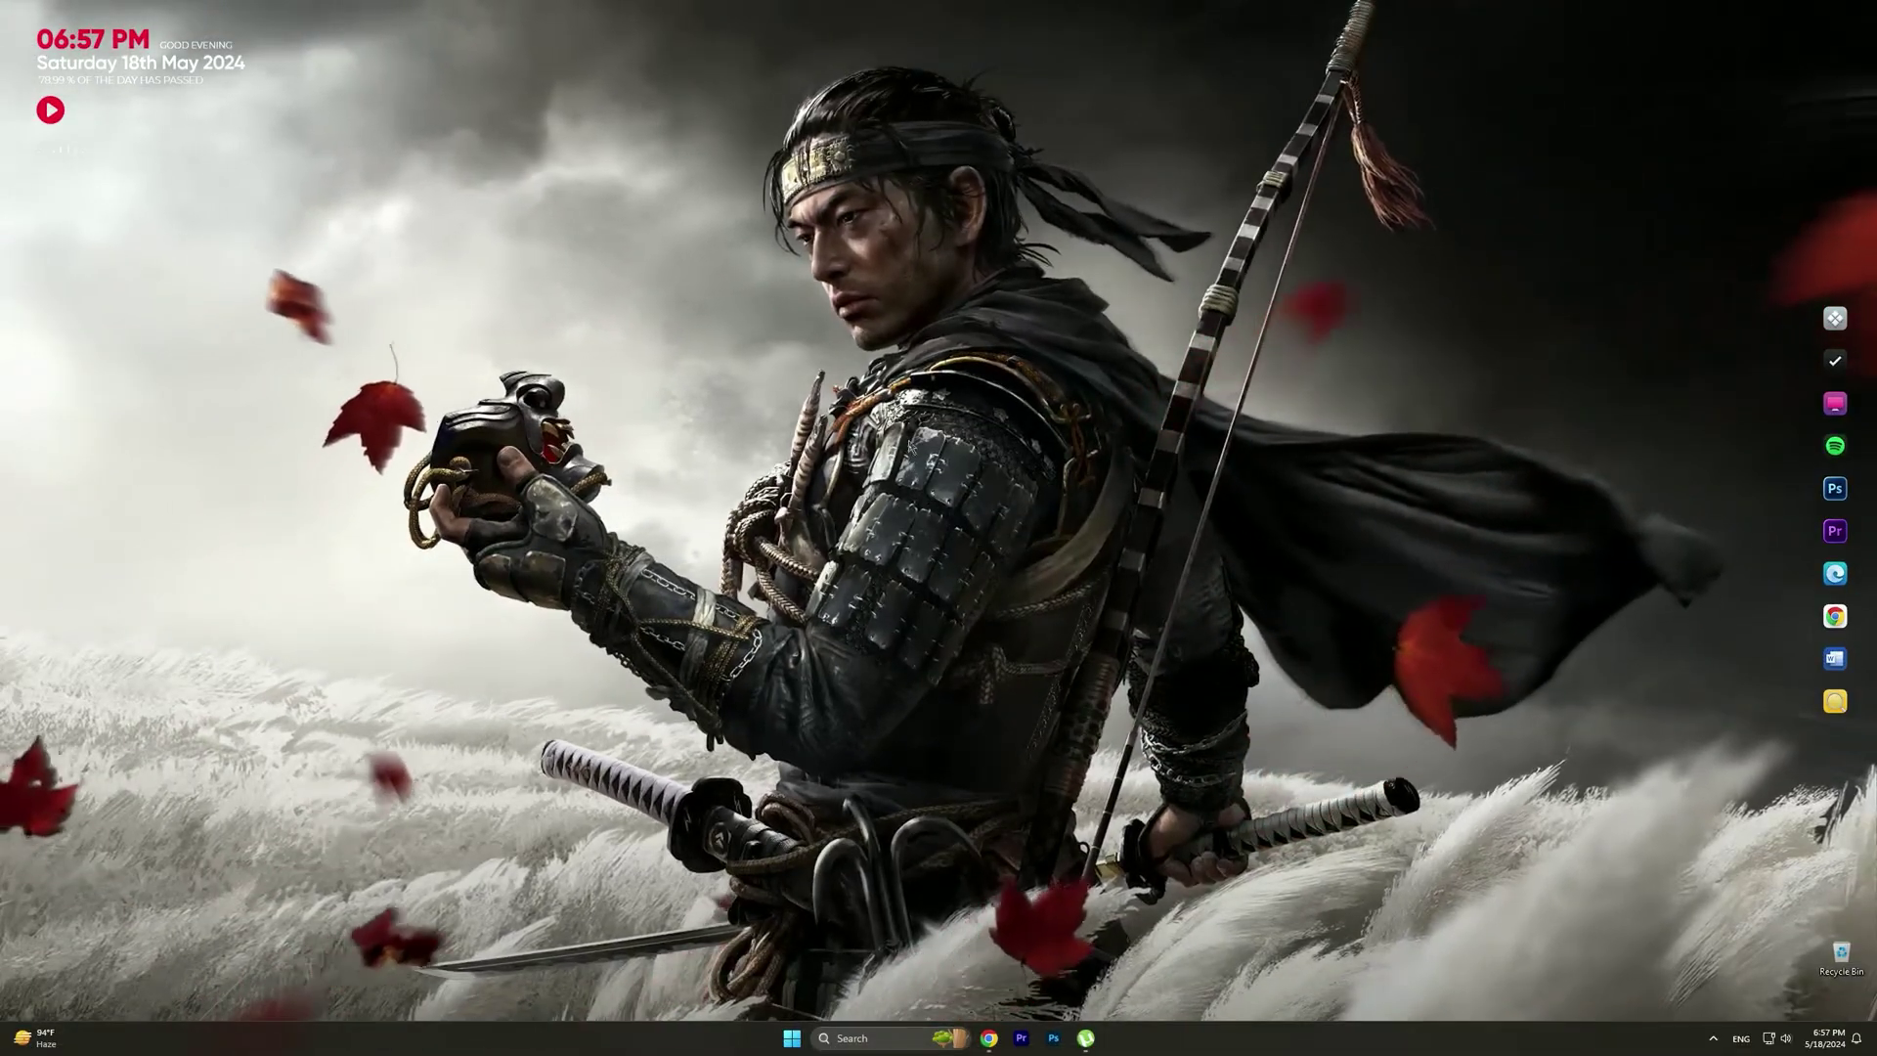
key("super")
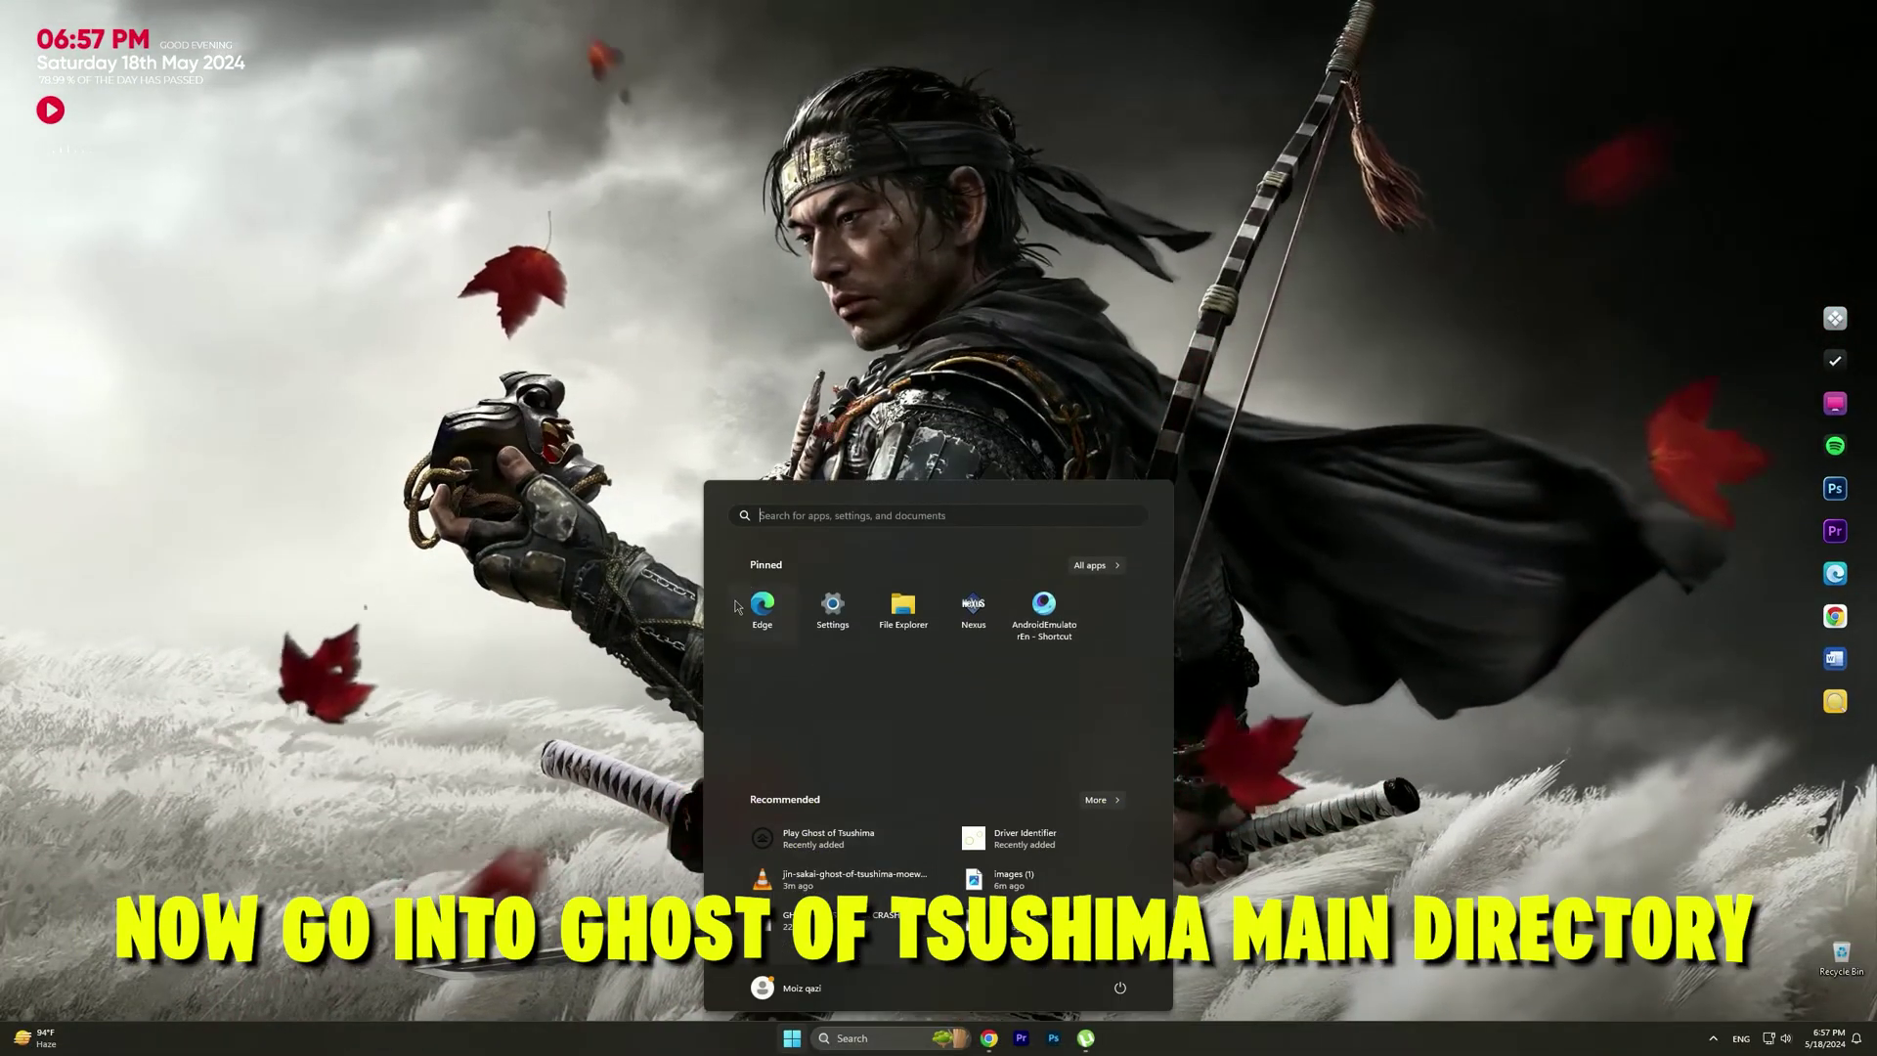
type("g")
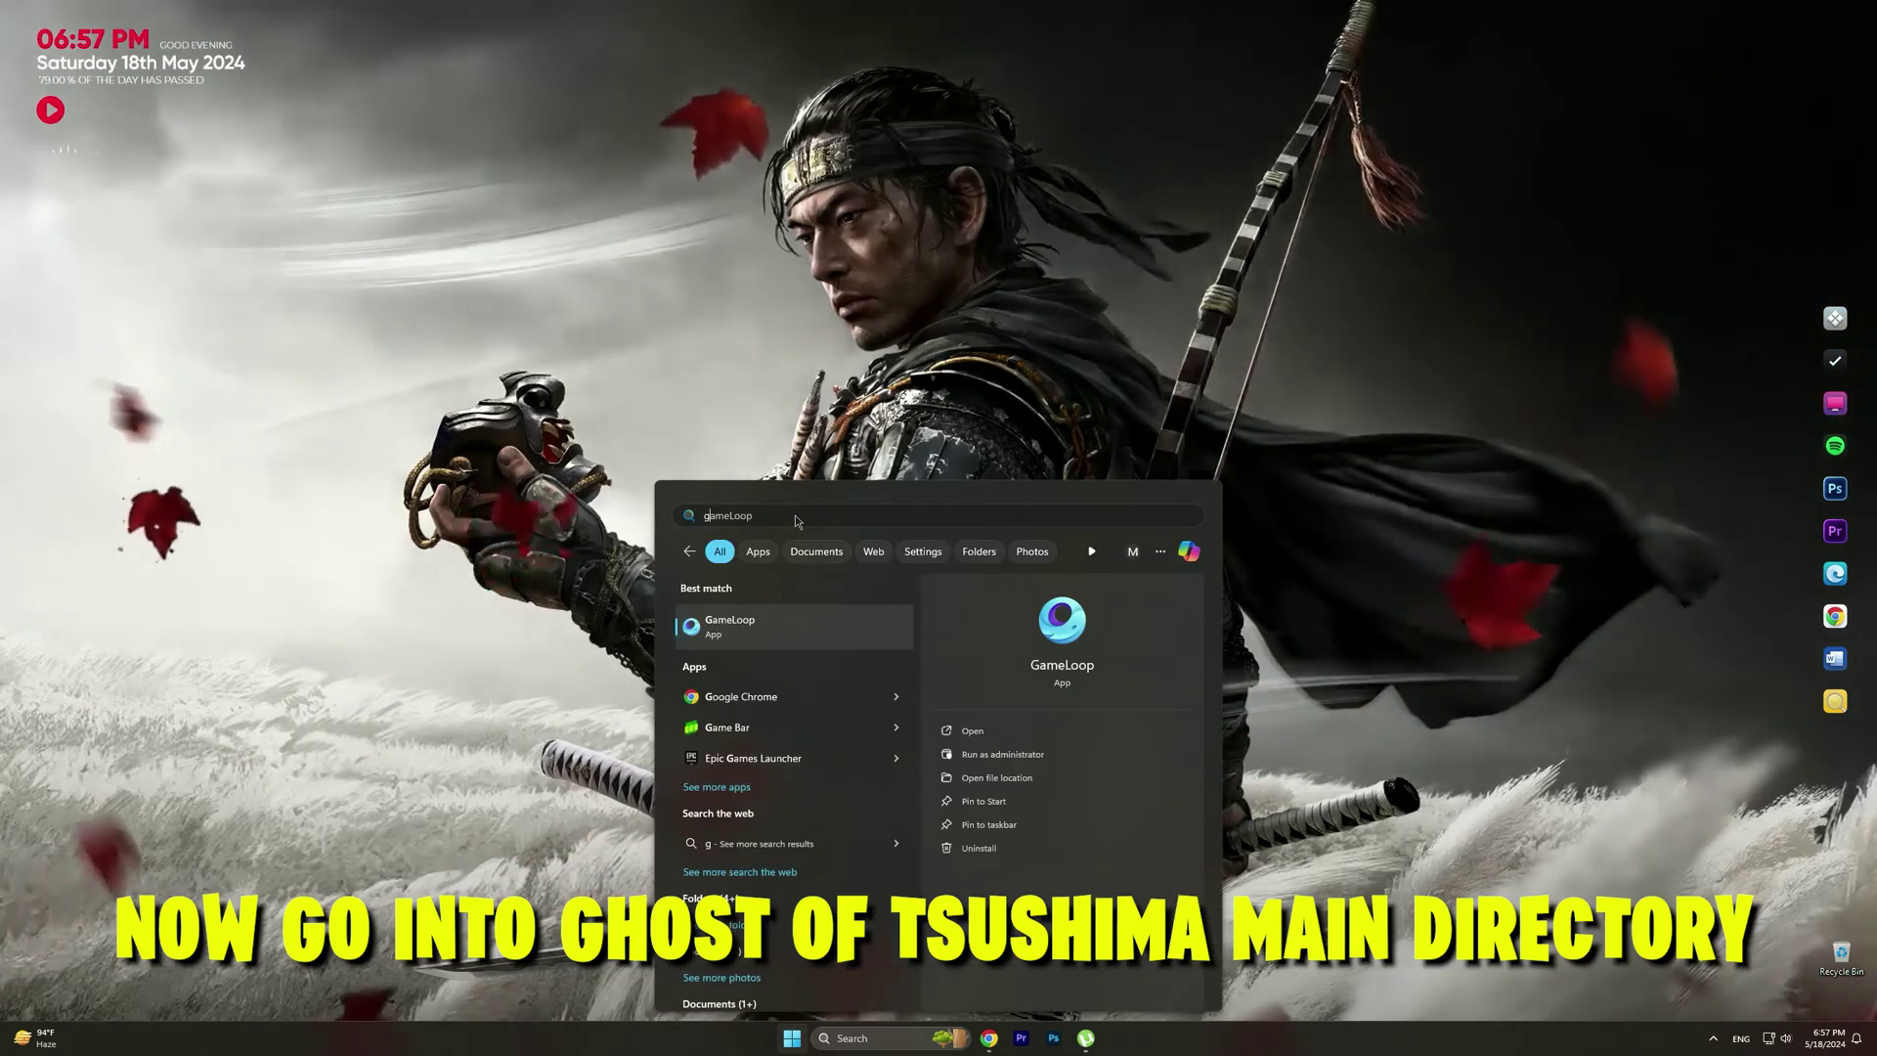
type("host")
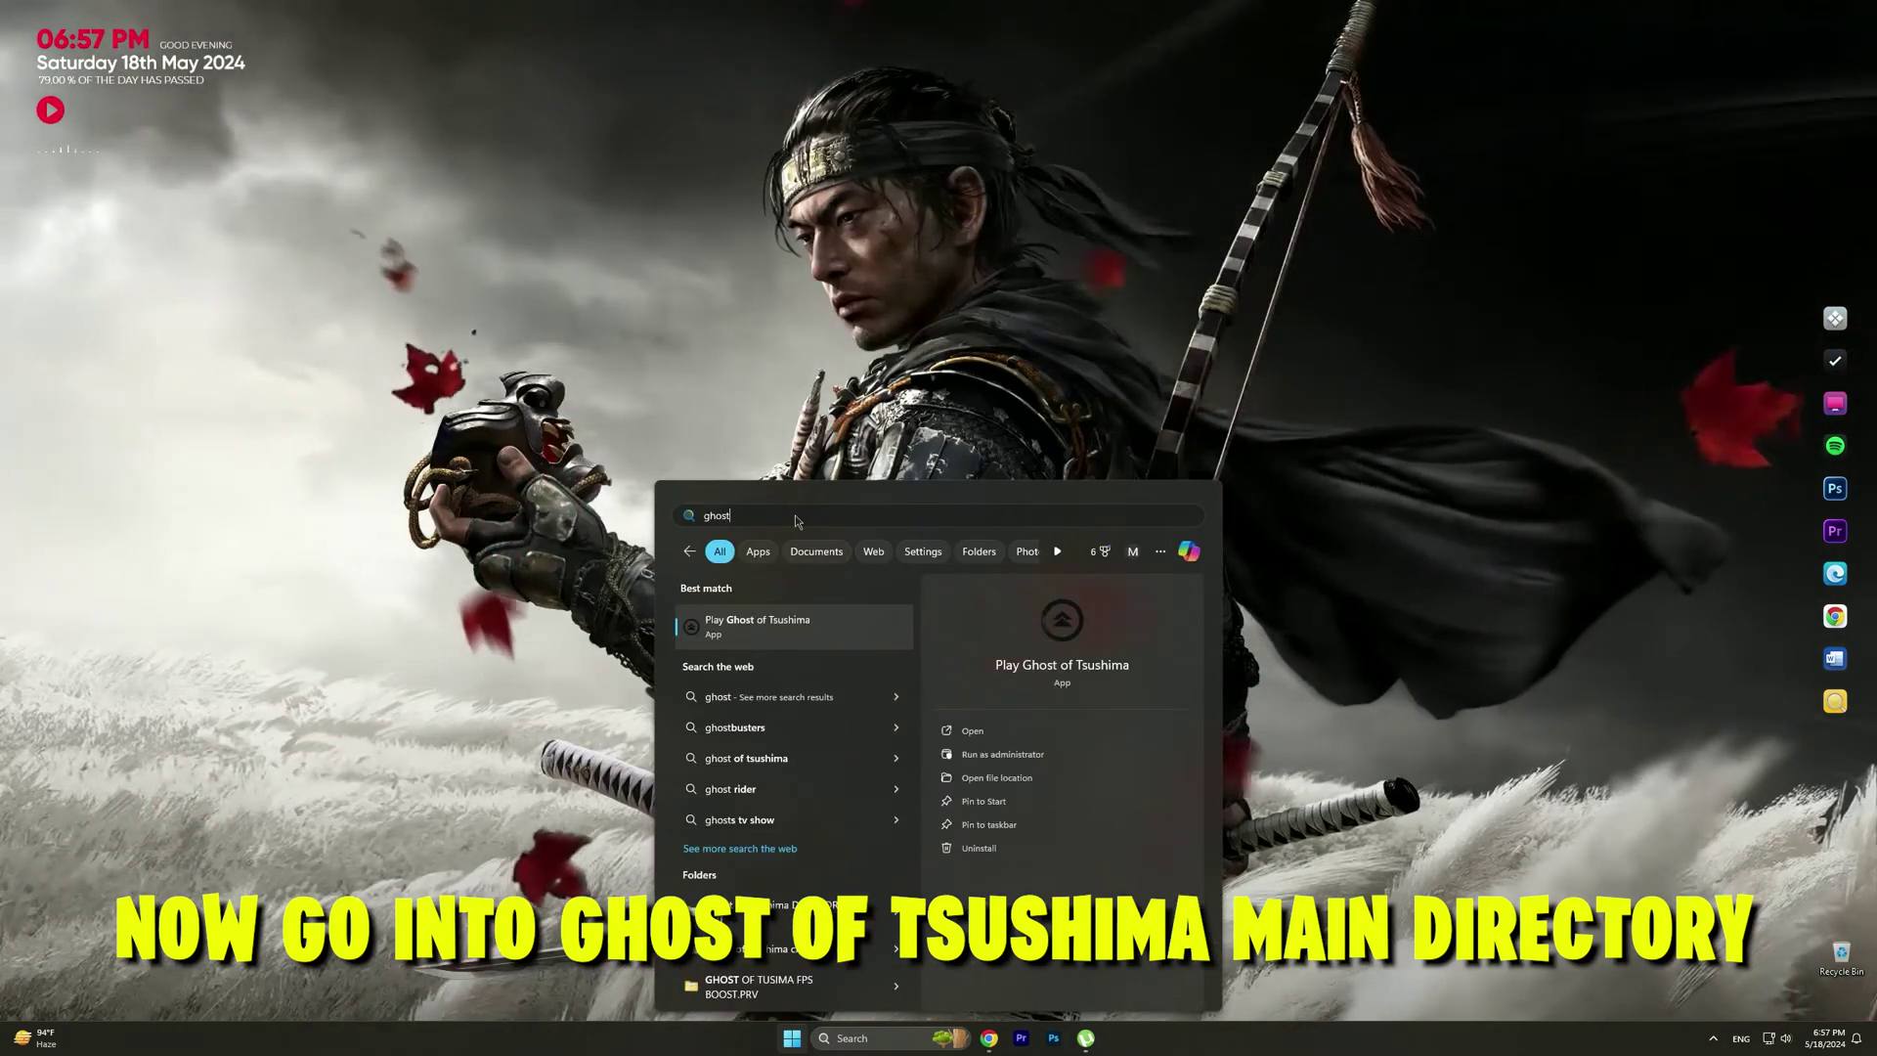
left_click(985, 779)
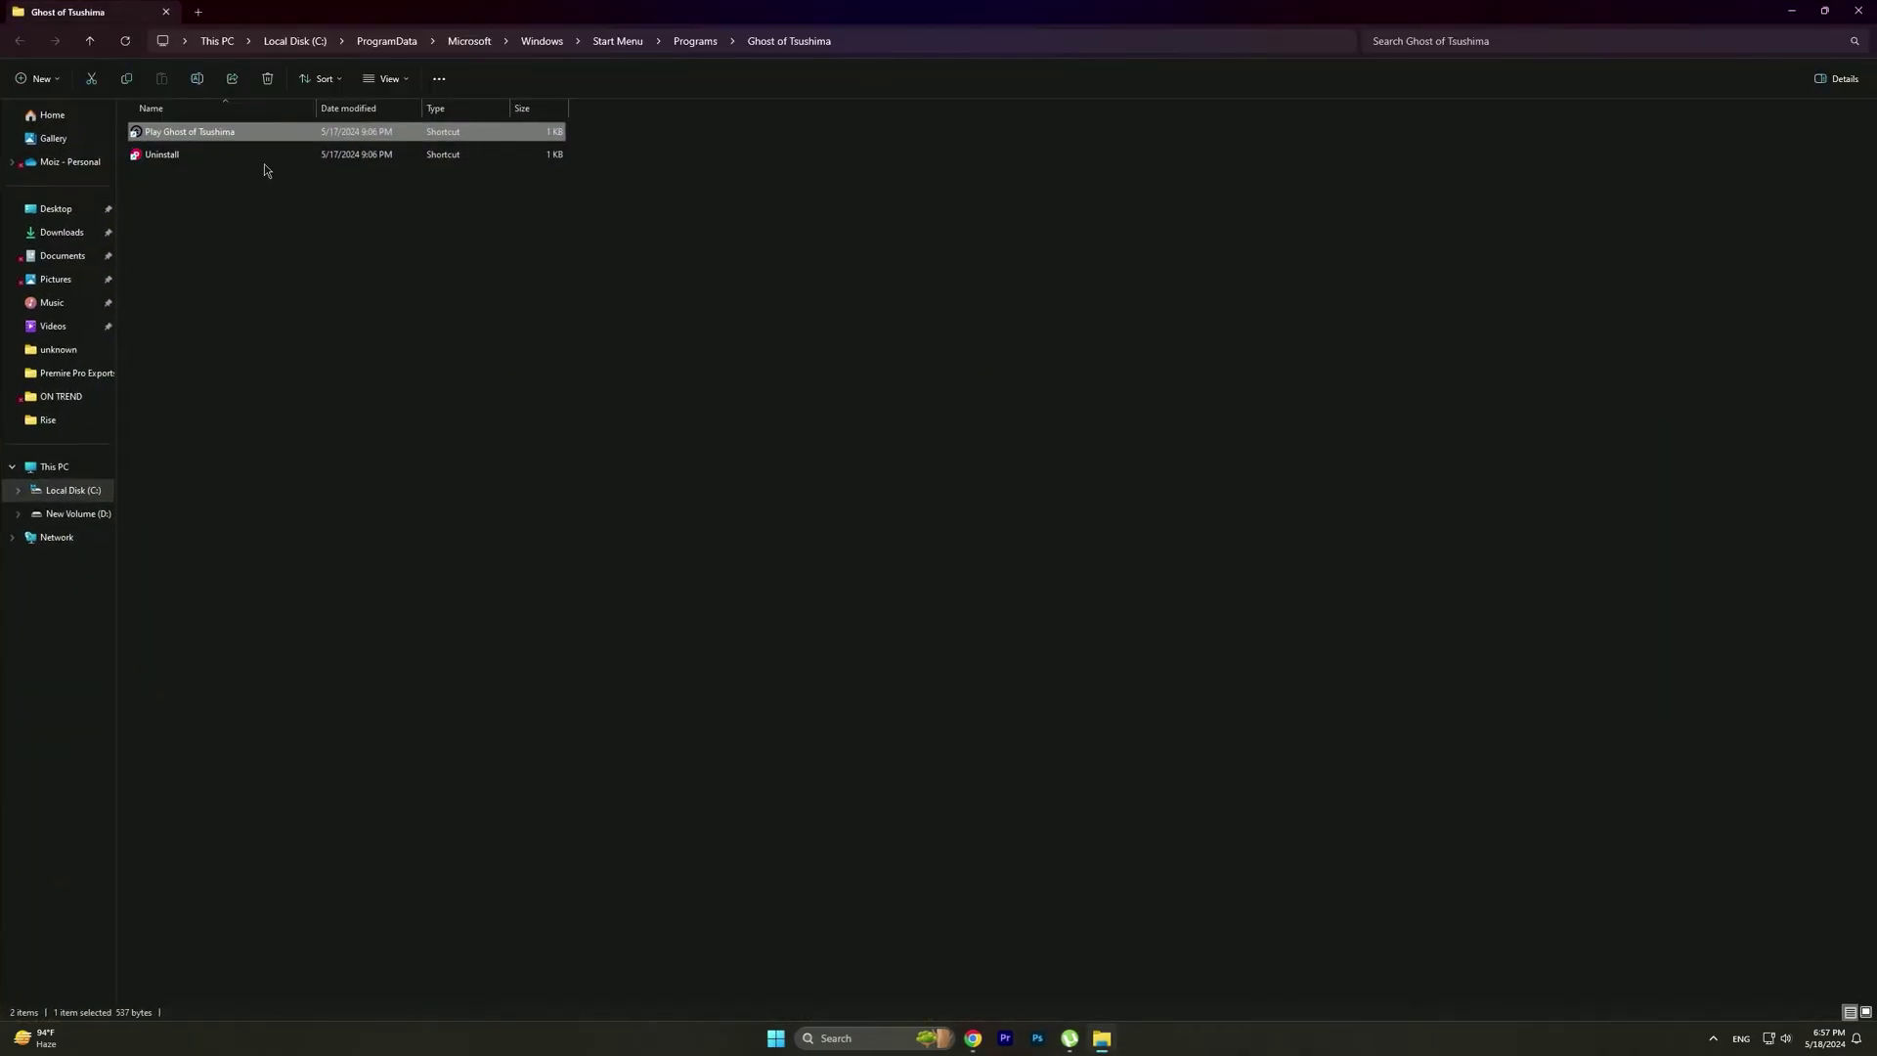
right_click(235, 143)
left_click(303, 255)
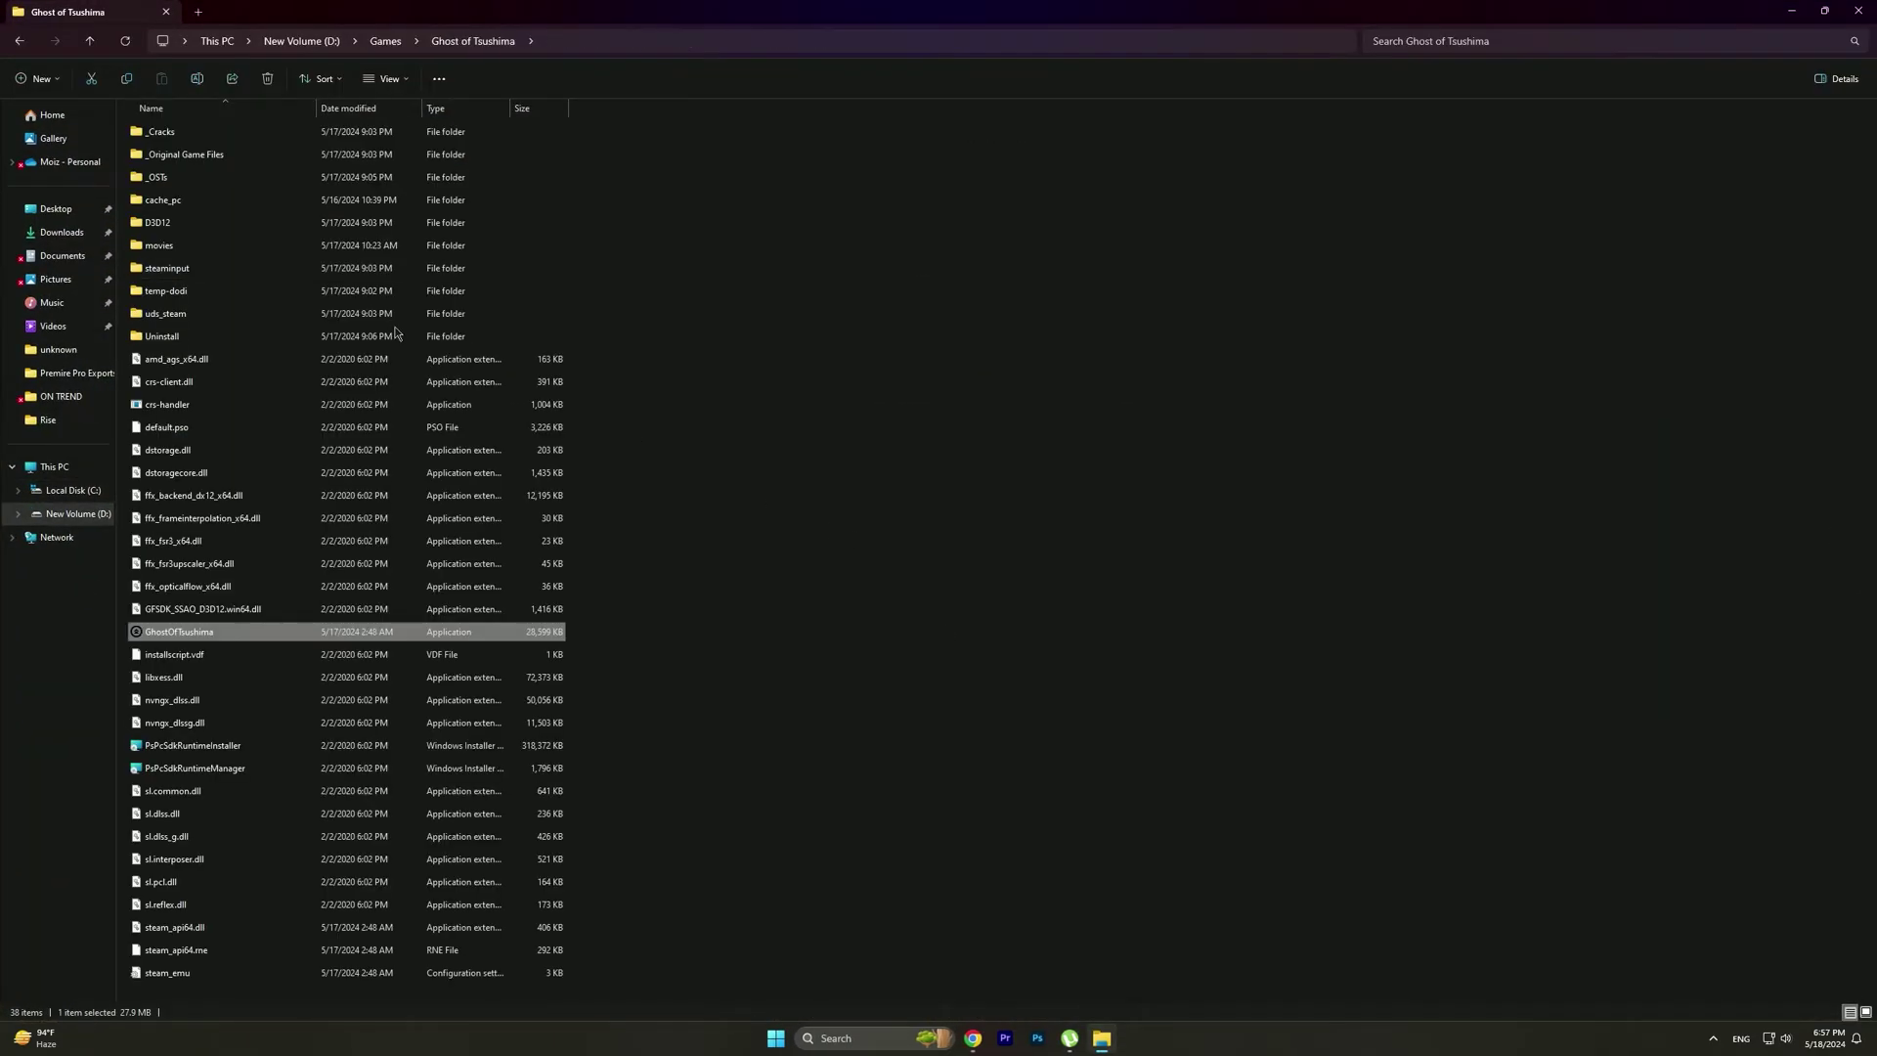
right_click(256, 614)
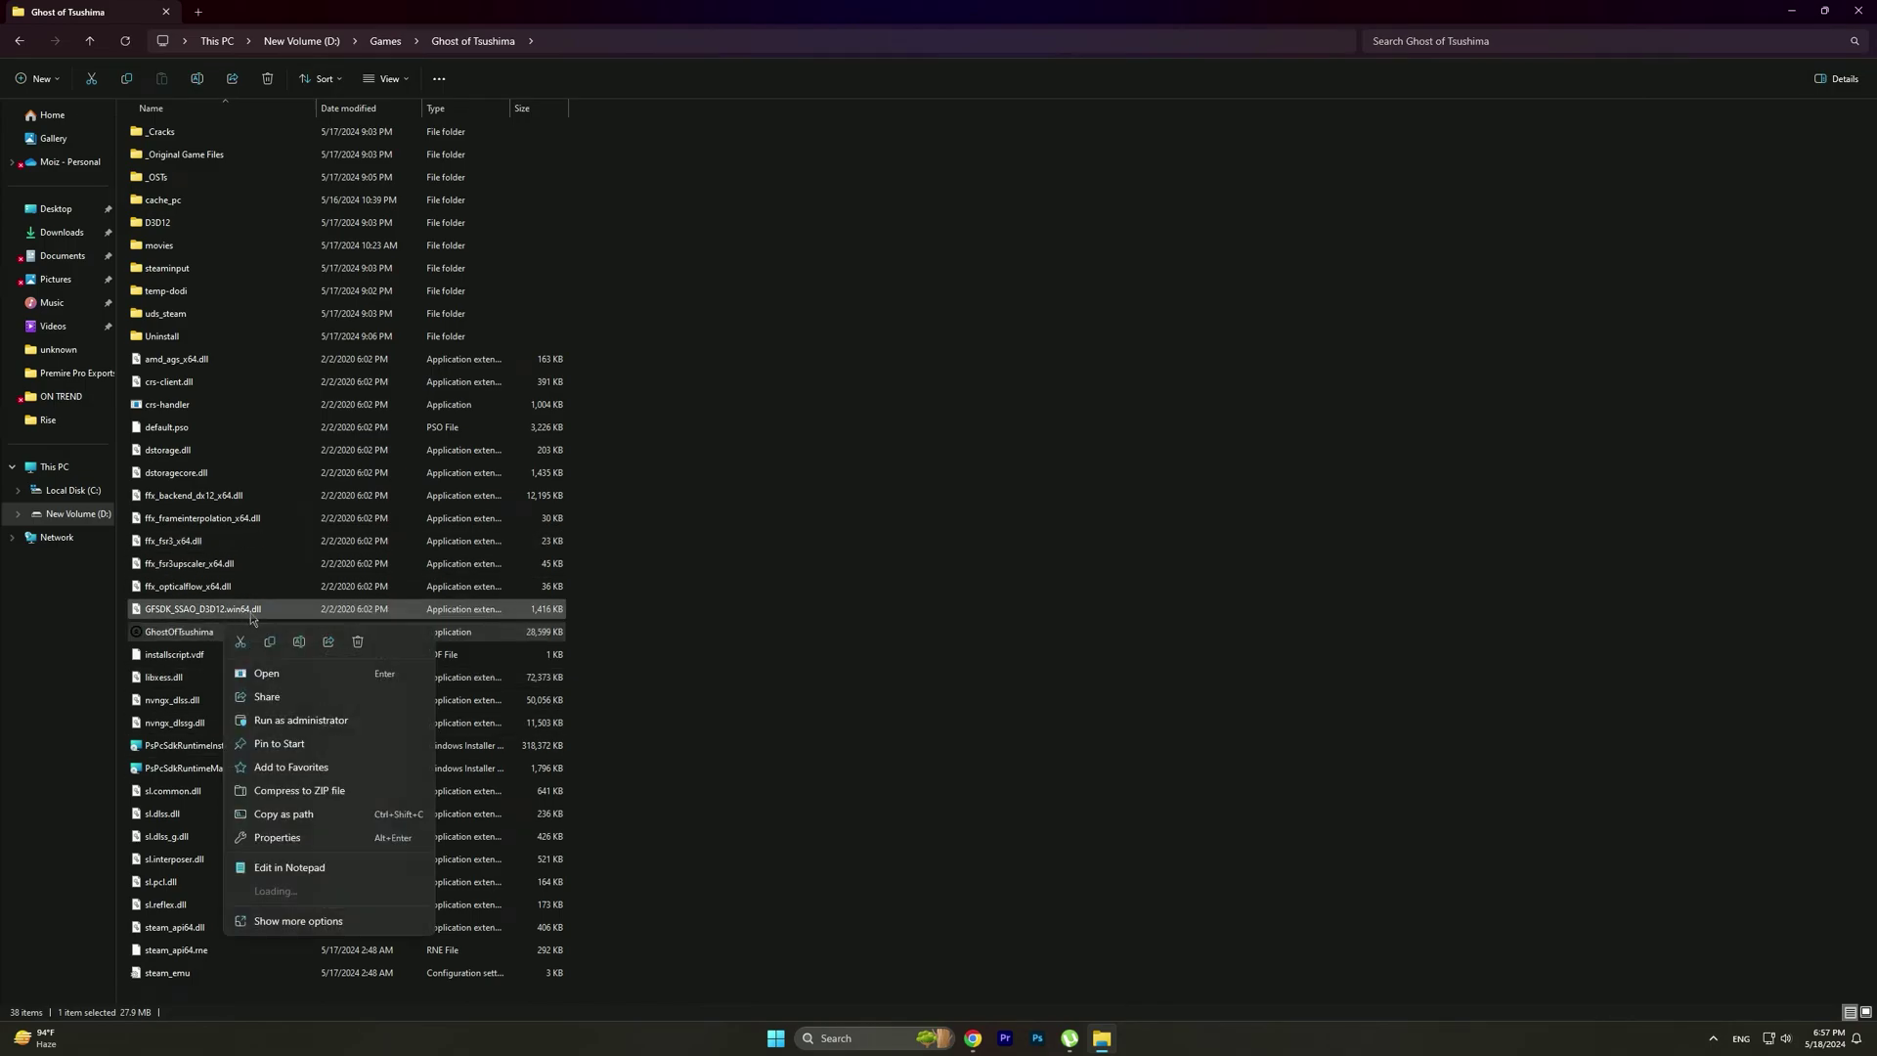
In GhostOfTsushima.exe's Compatibility settings, override high DPI scaling with Application and apply.
left_click(279, 838)
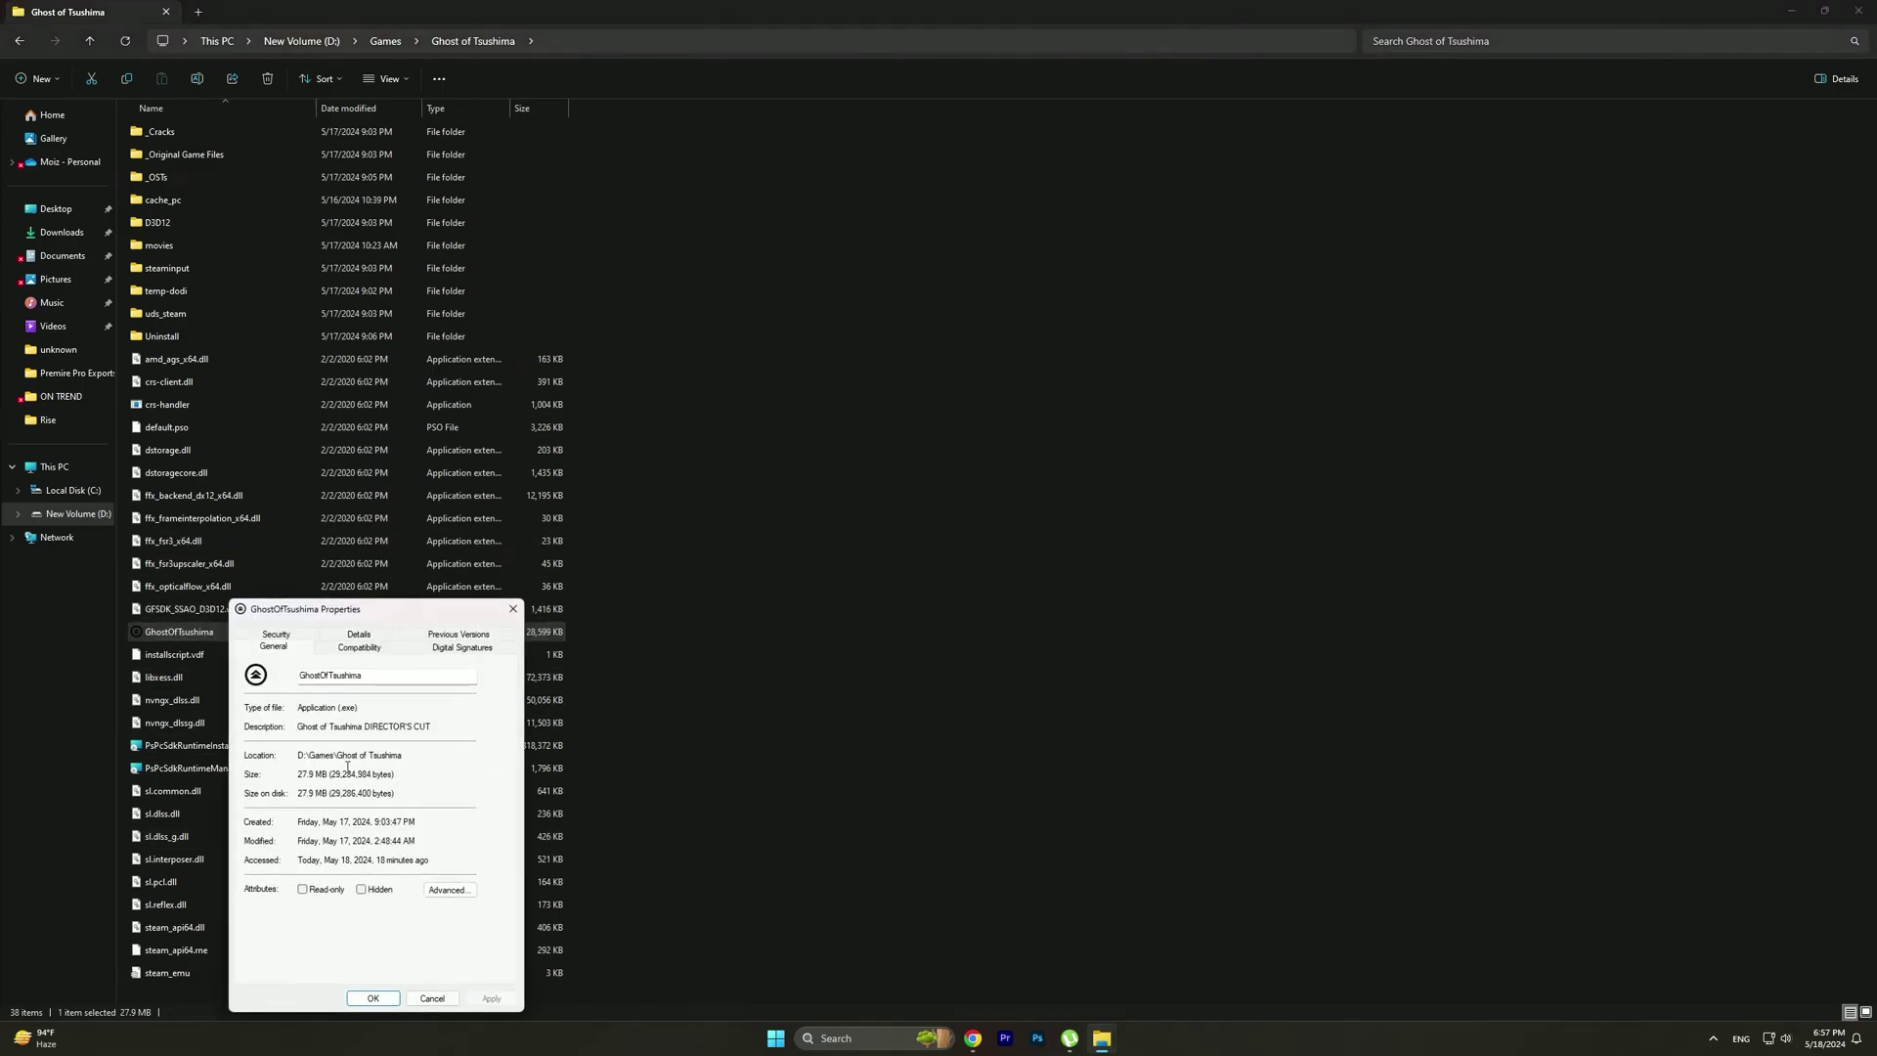
left_click_drag(345, 627, 514, 477)
left_click(527, 495)
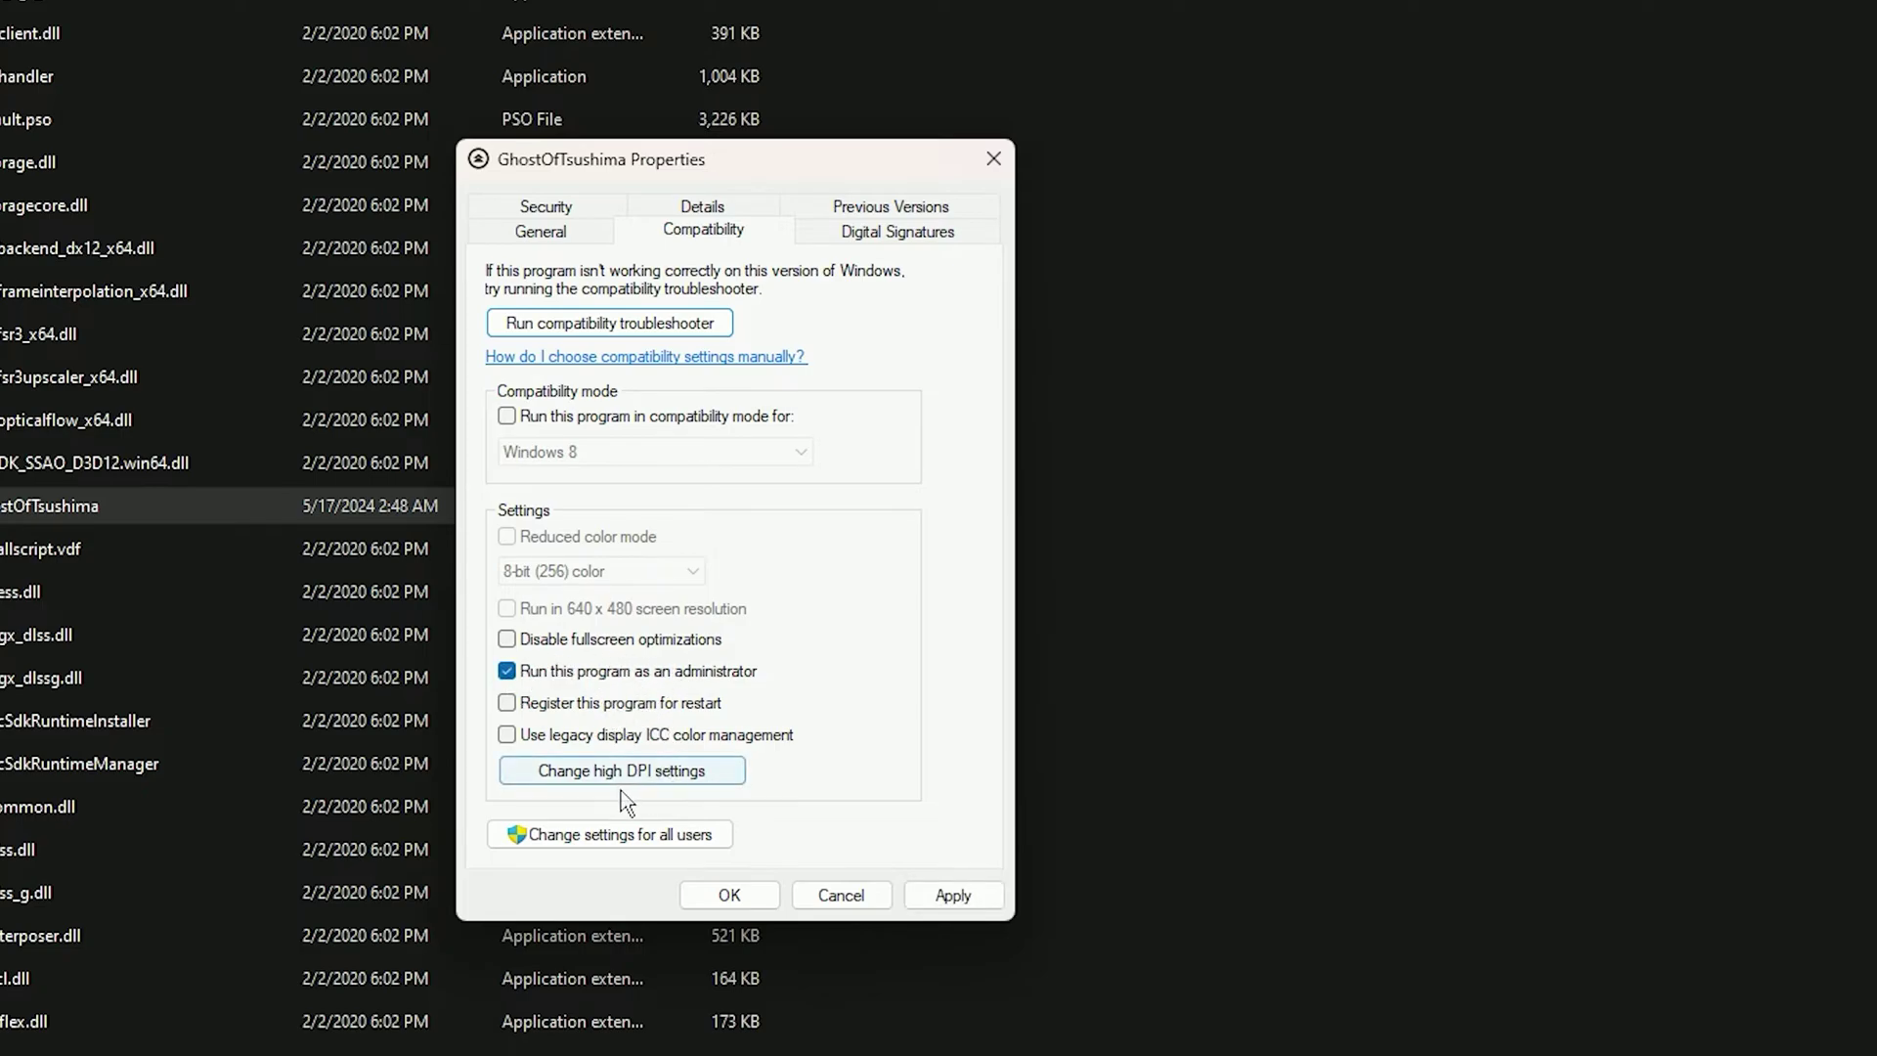
left_click(592, 777)
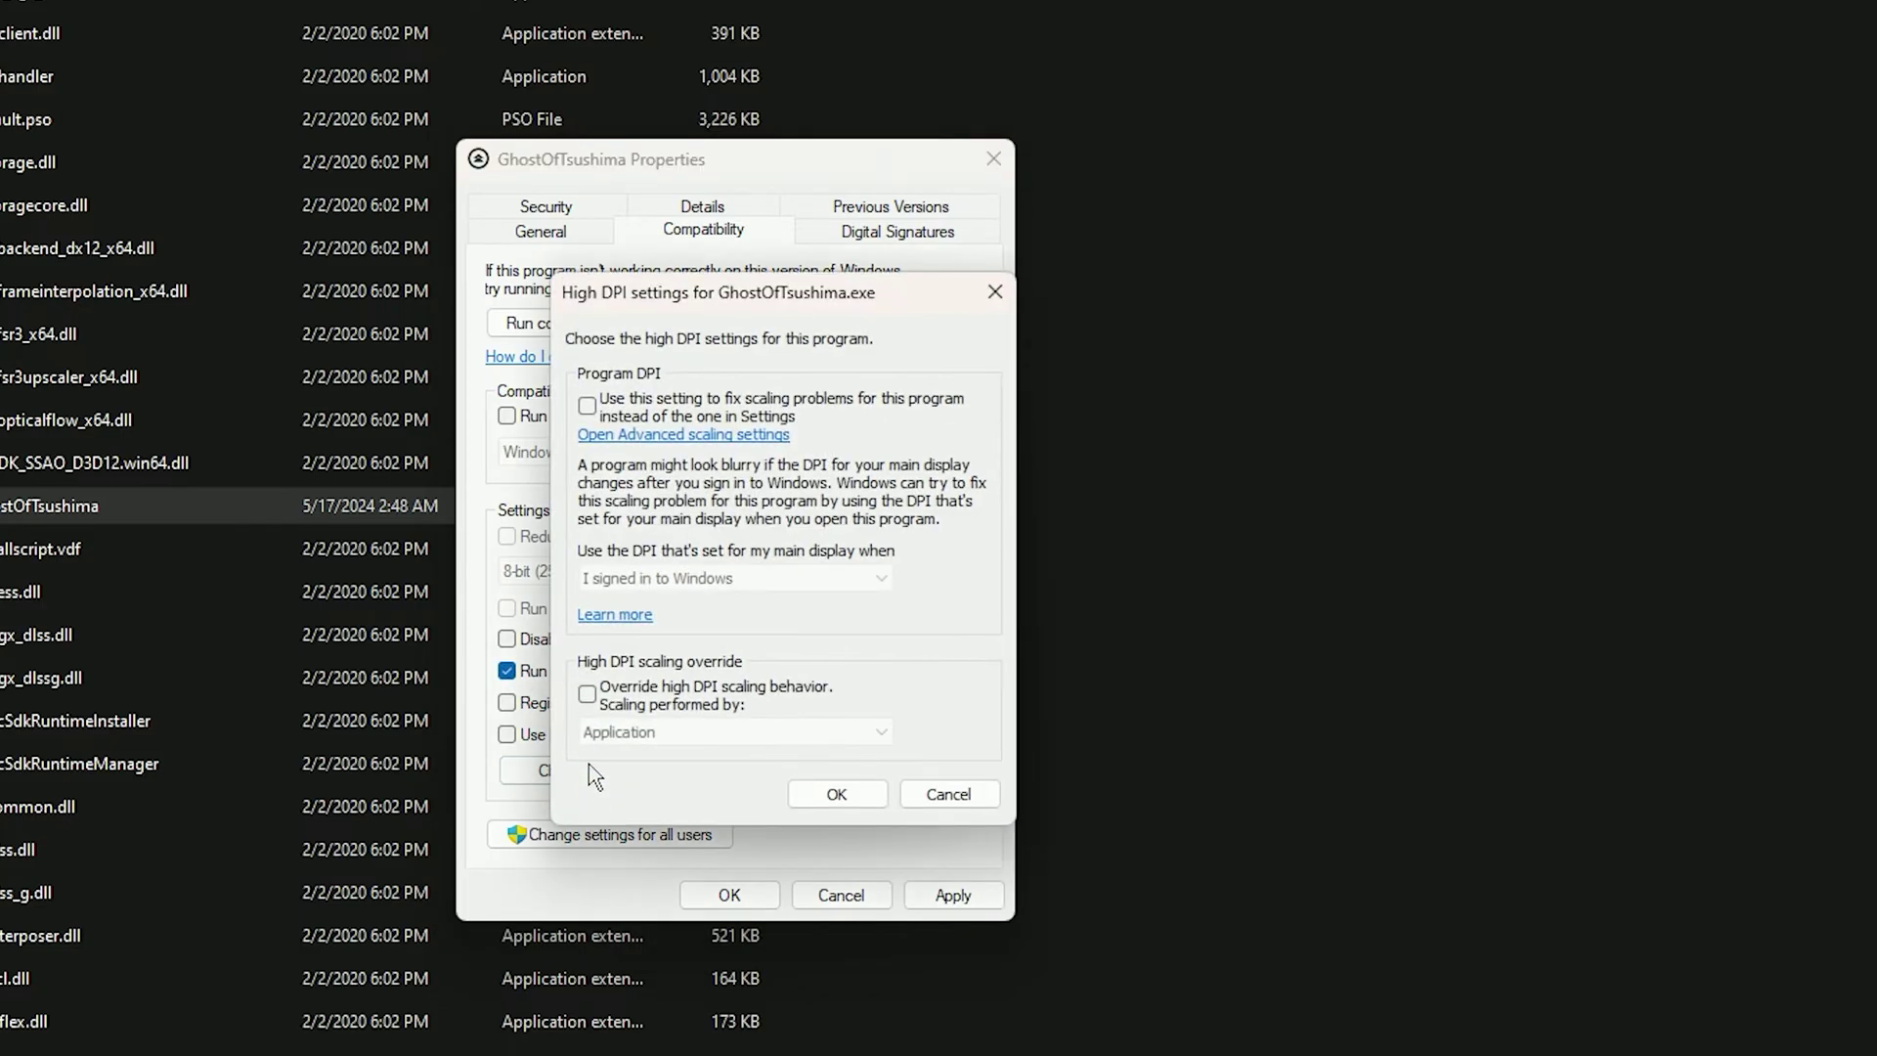
left_click(681, 733)
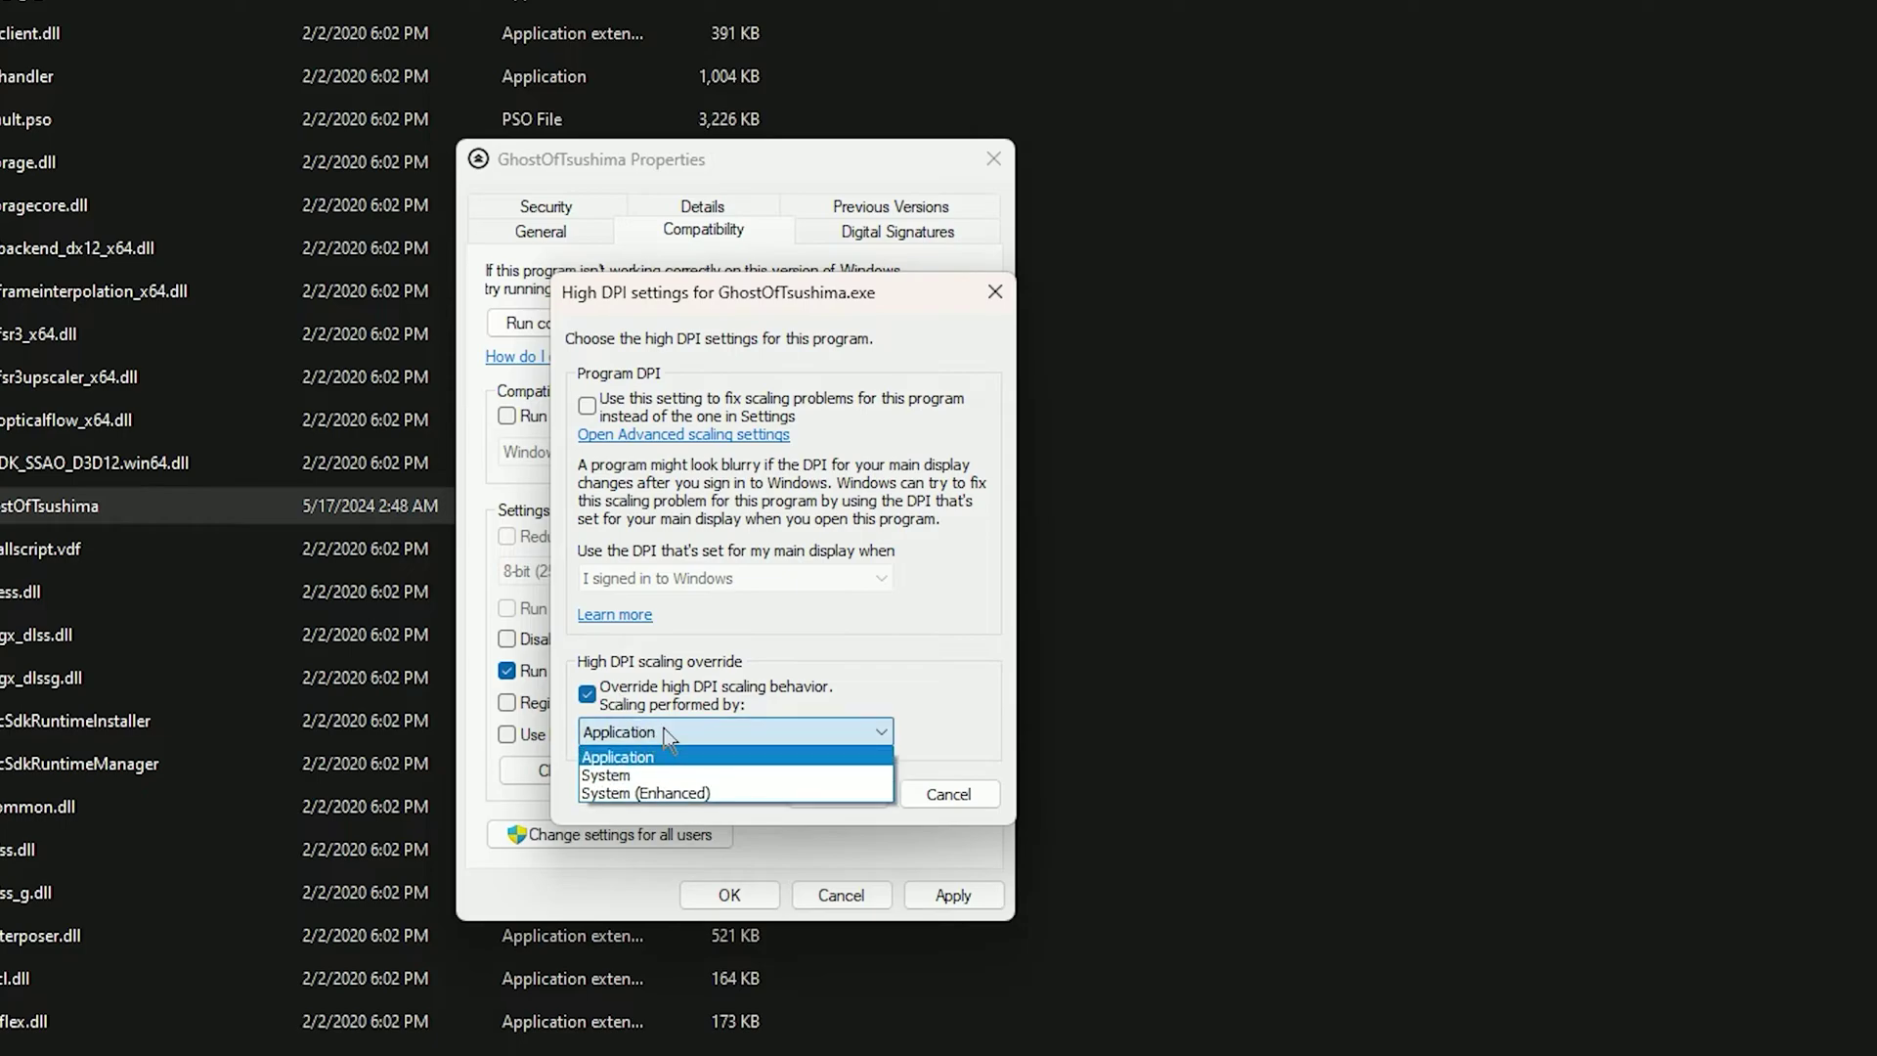
left_click(627, 758)
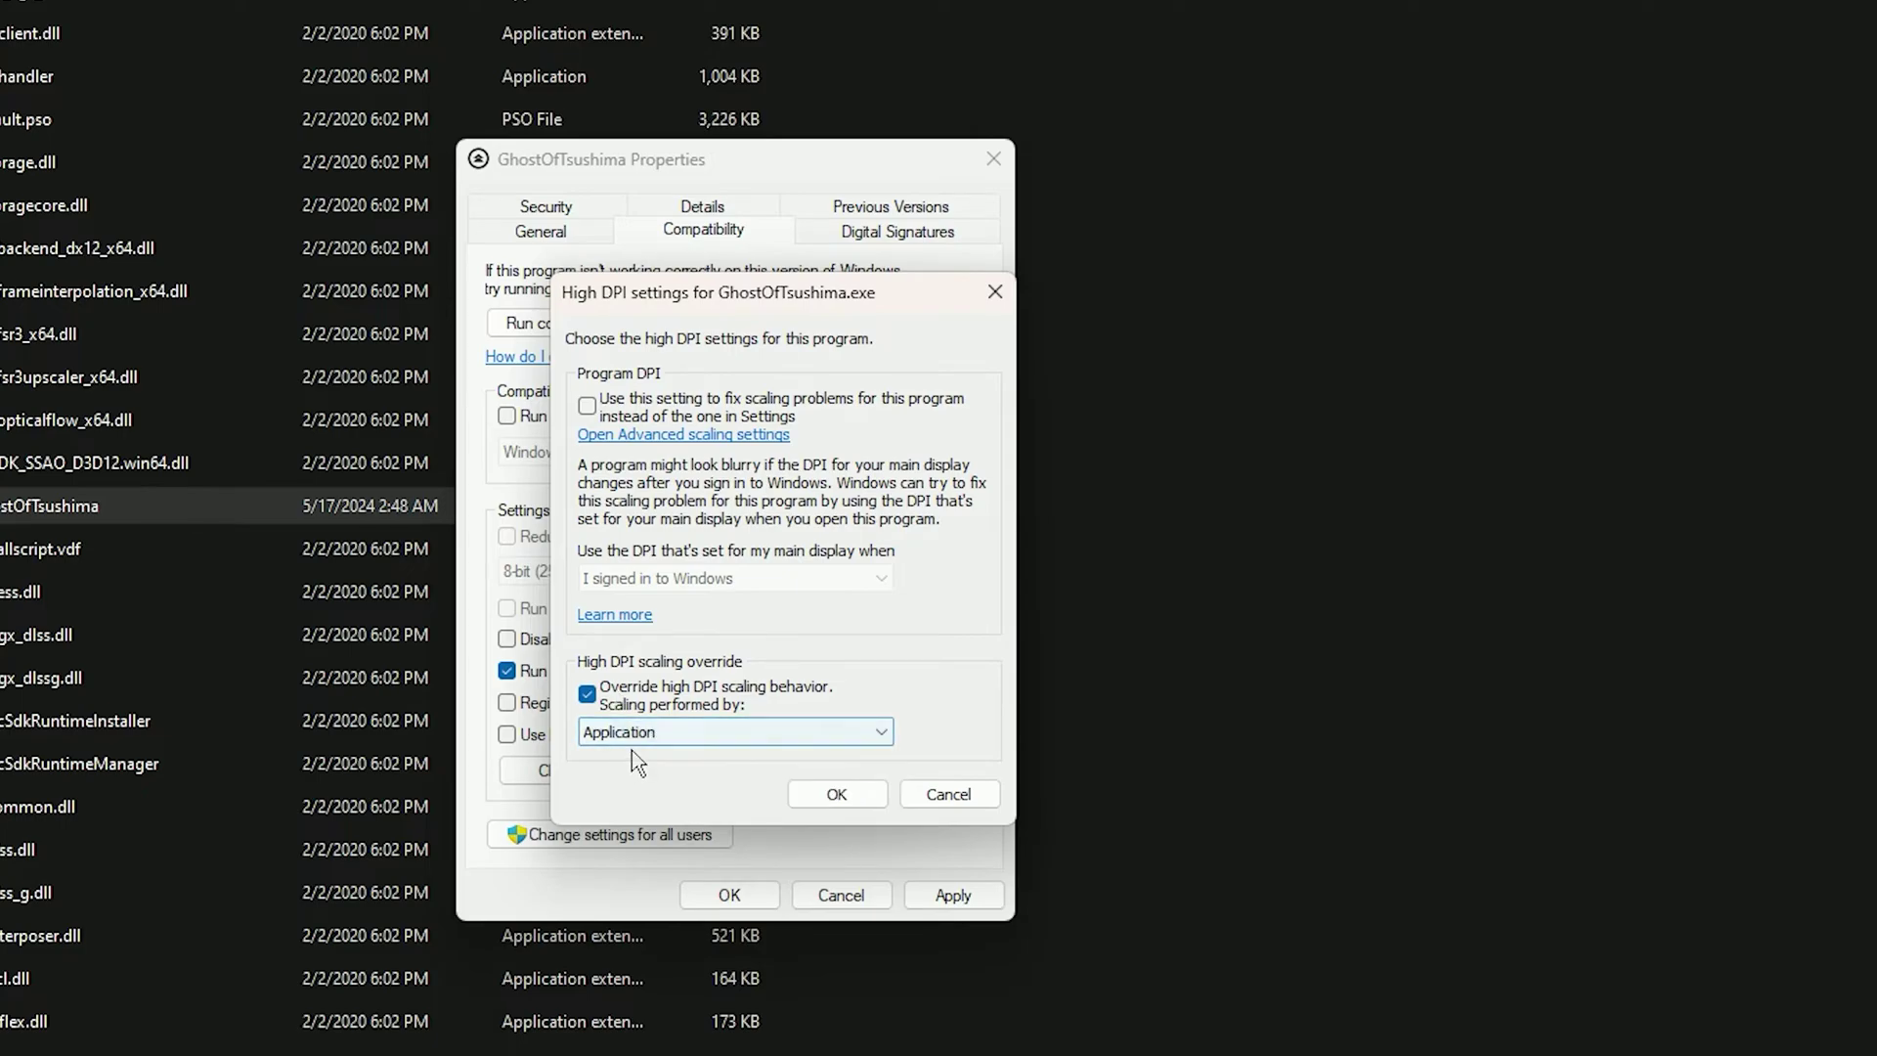
left_click(859, 800)
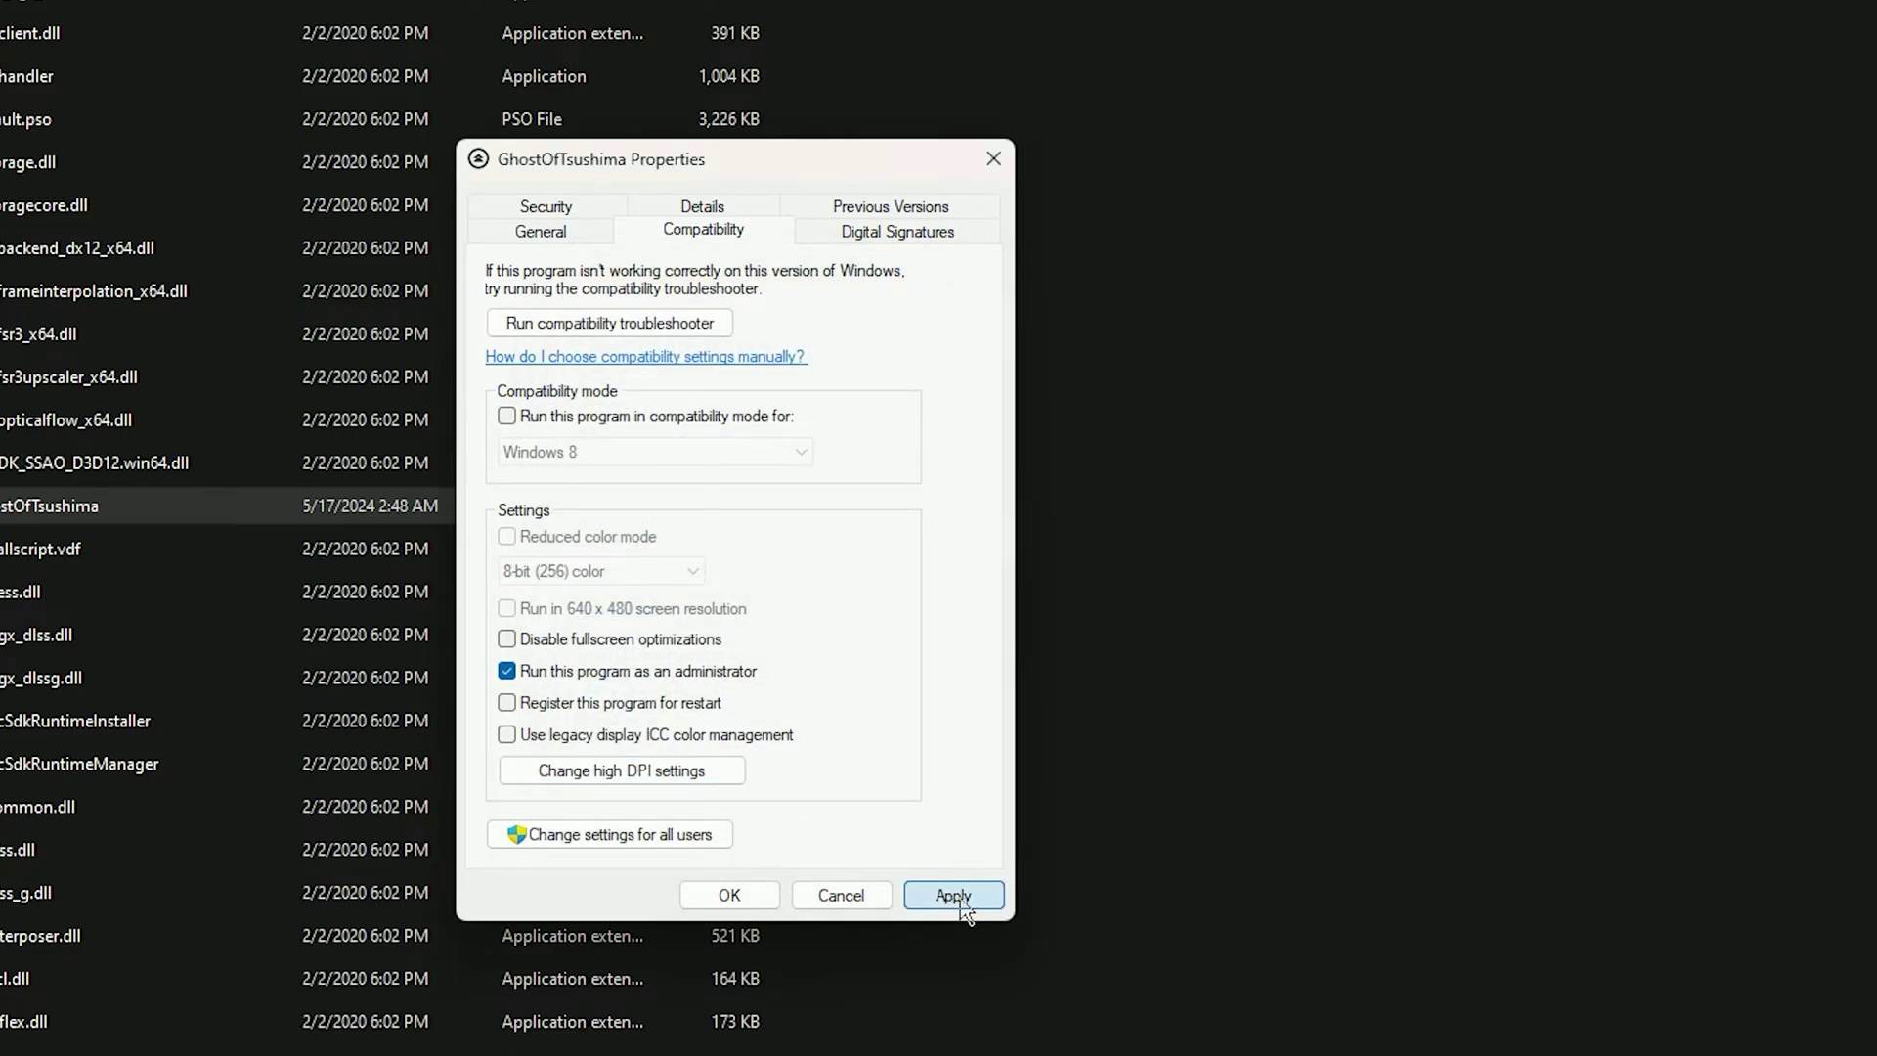
left_click(745, 906)
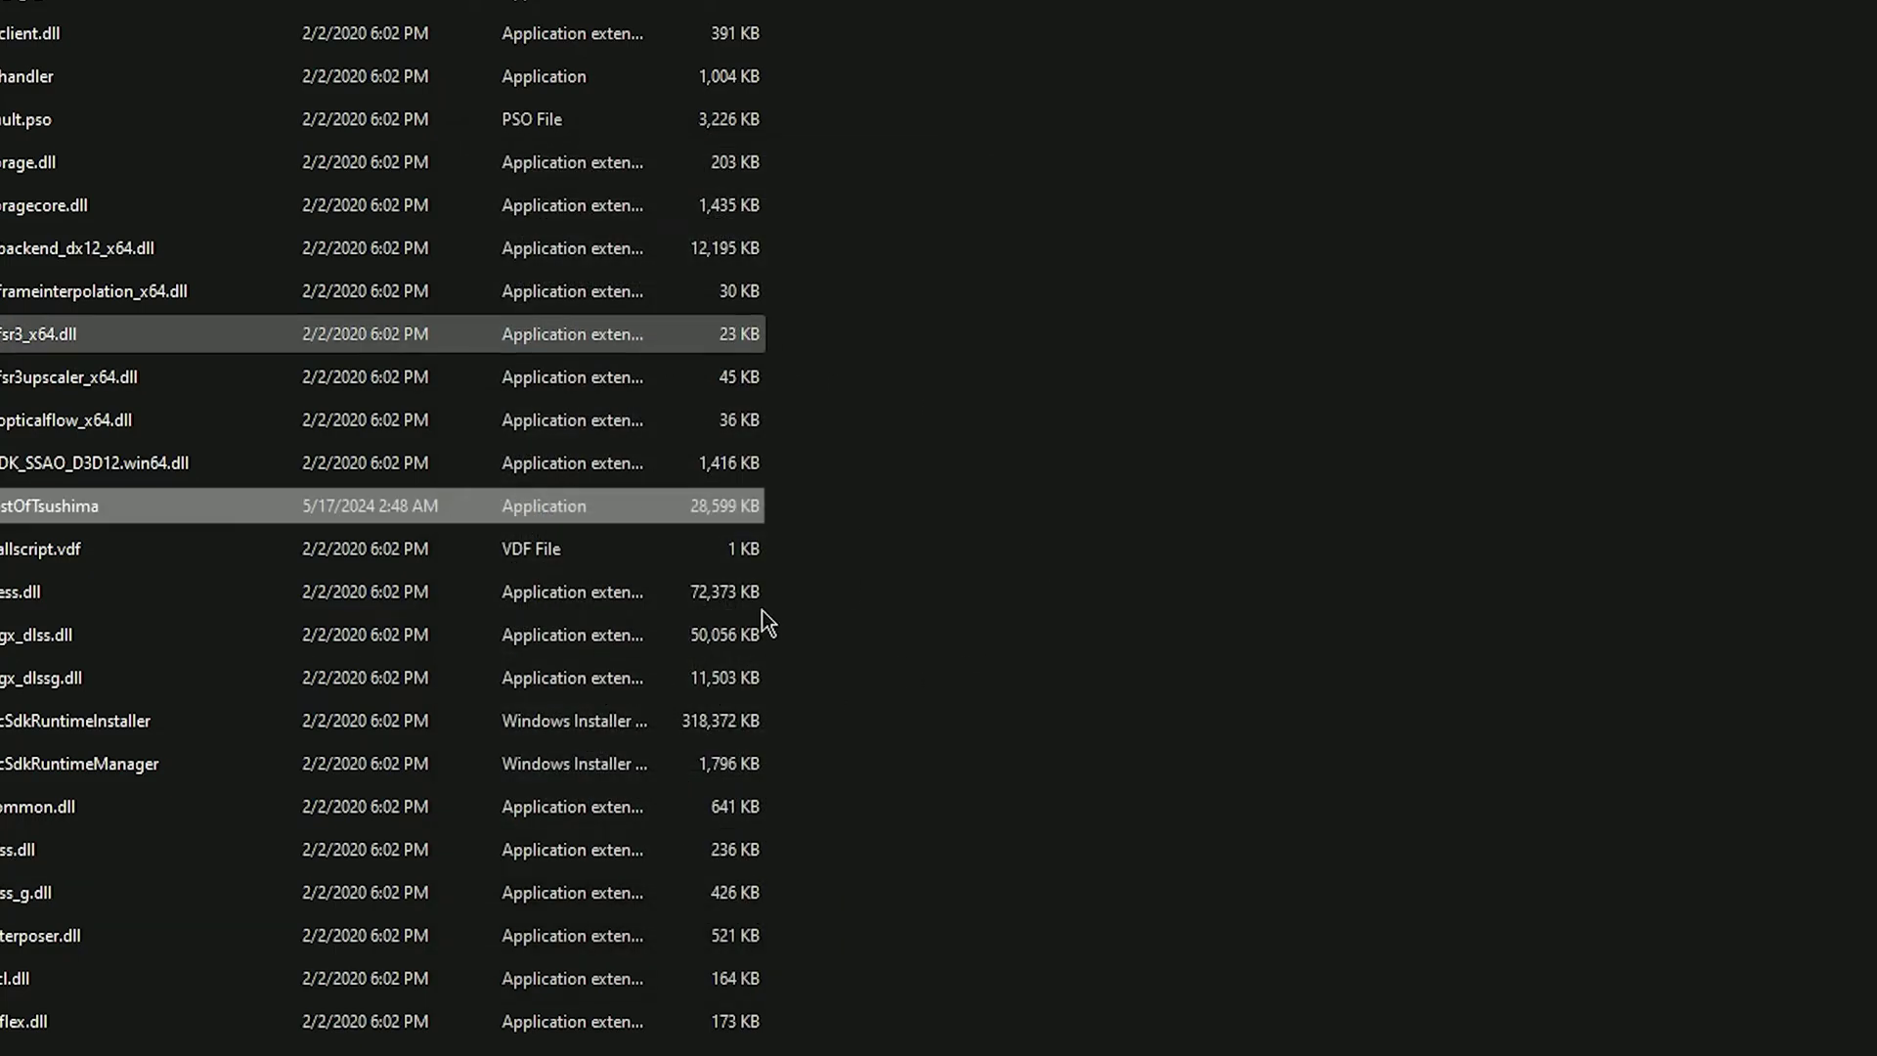
key("alt+F4")
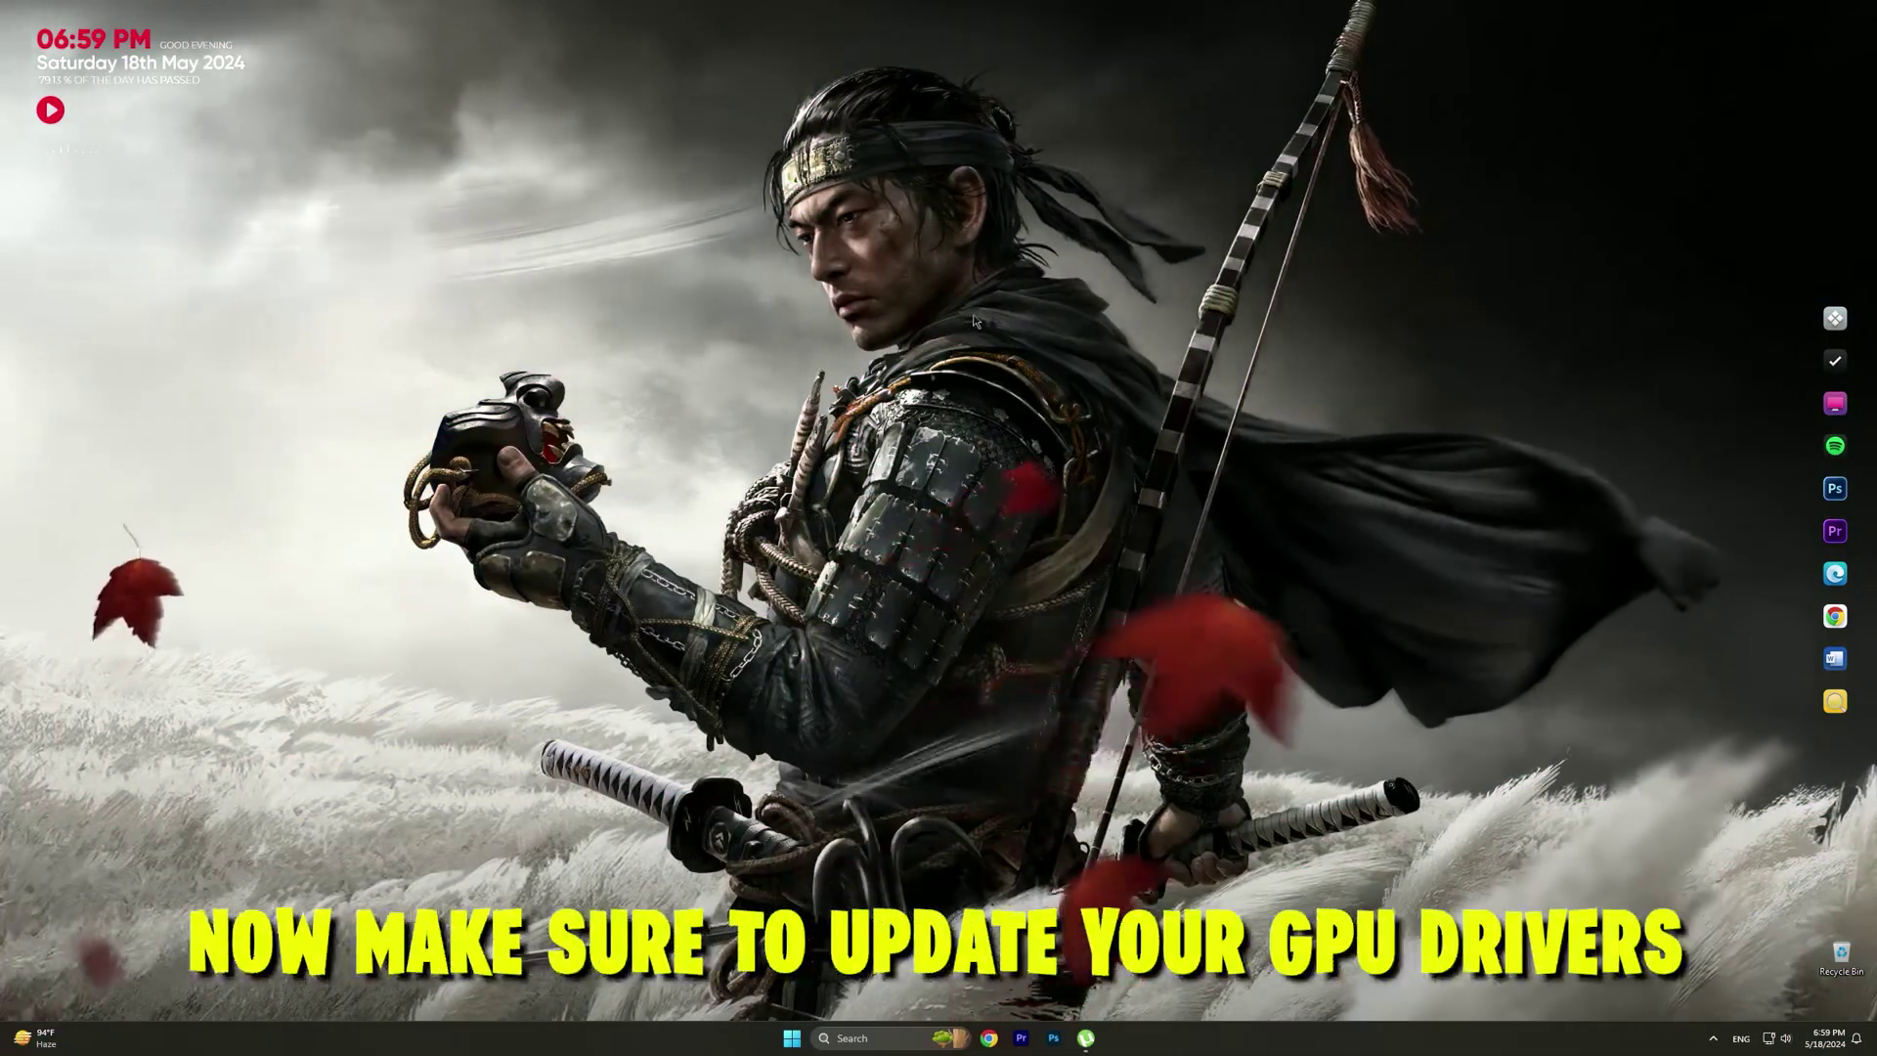
right_click(975, 321)
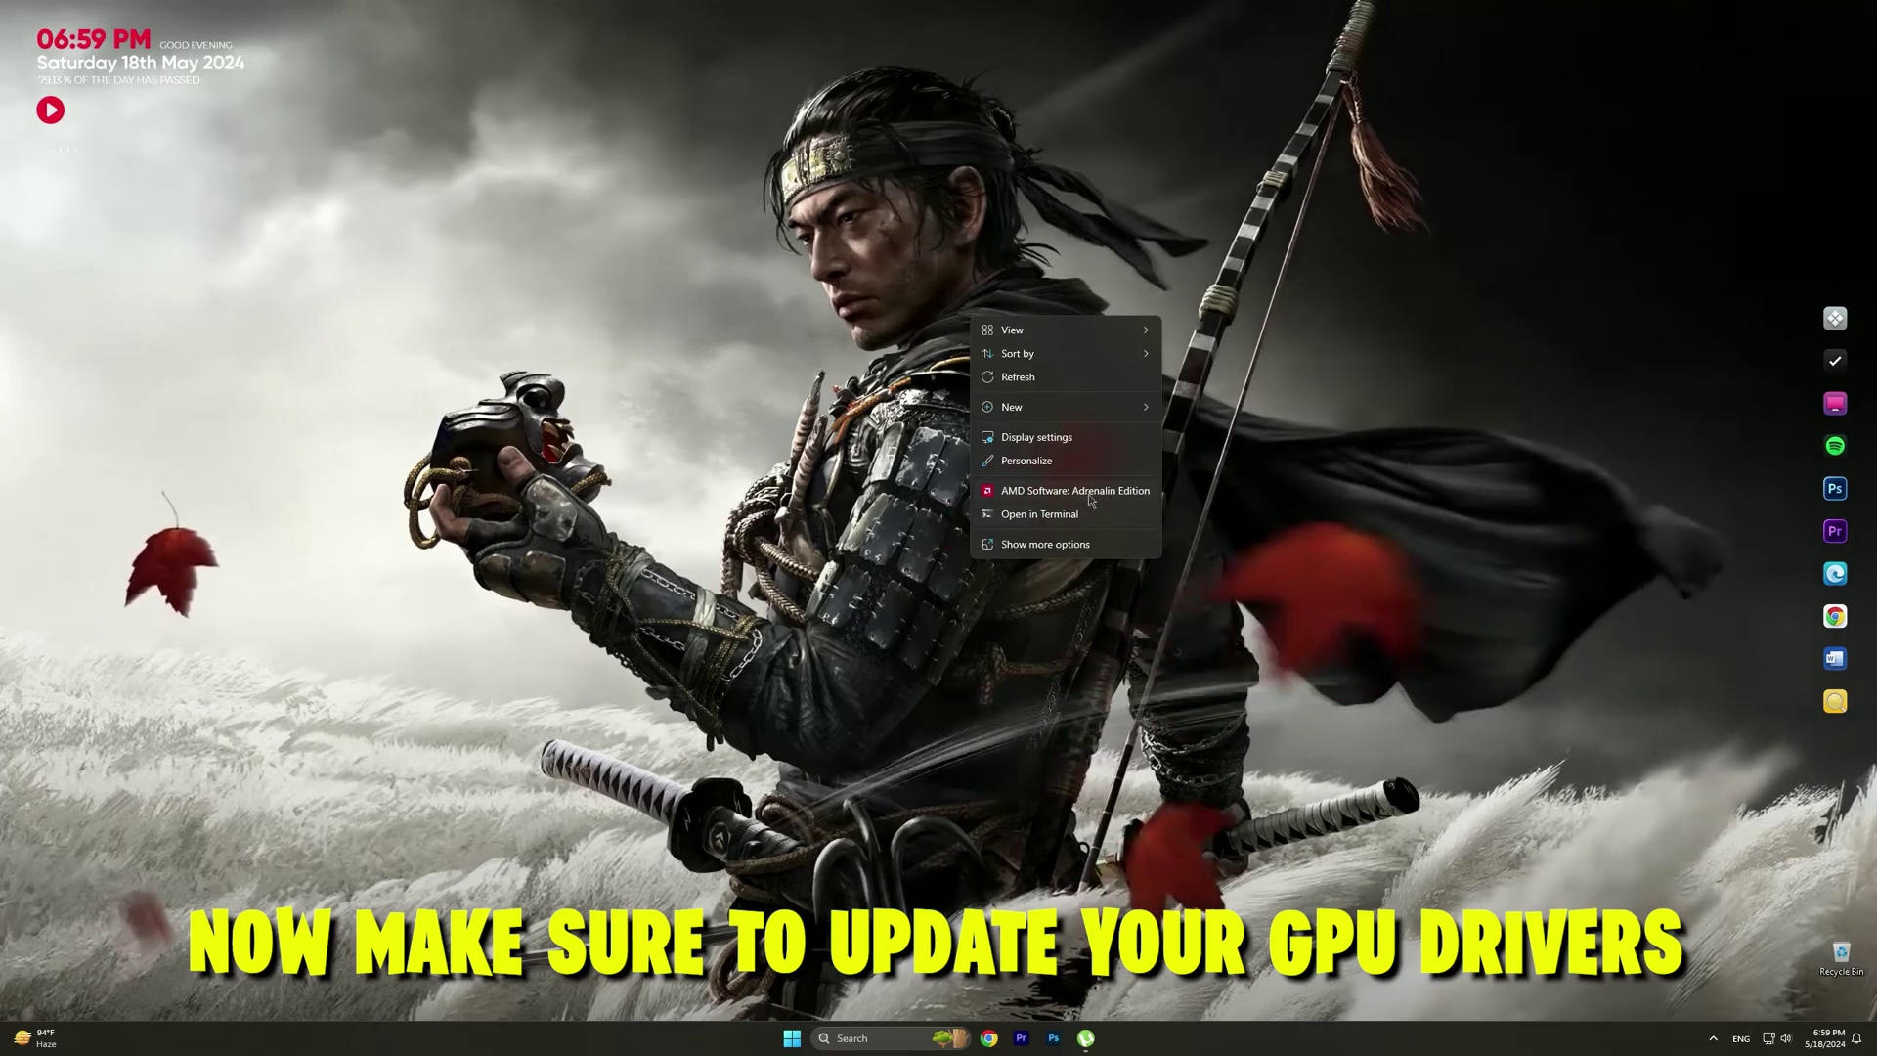
left_click(1036, 492)
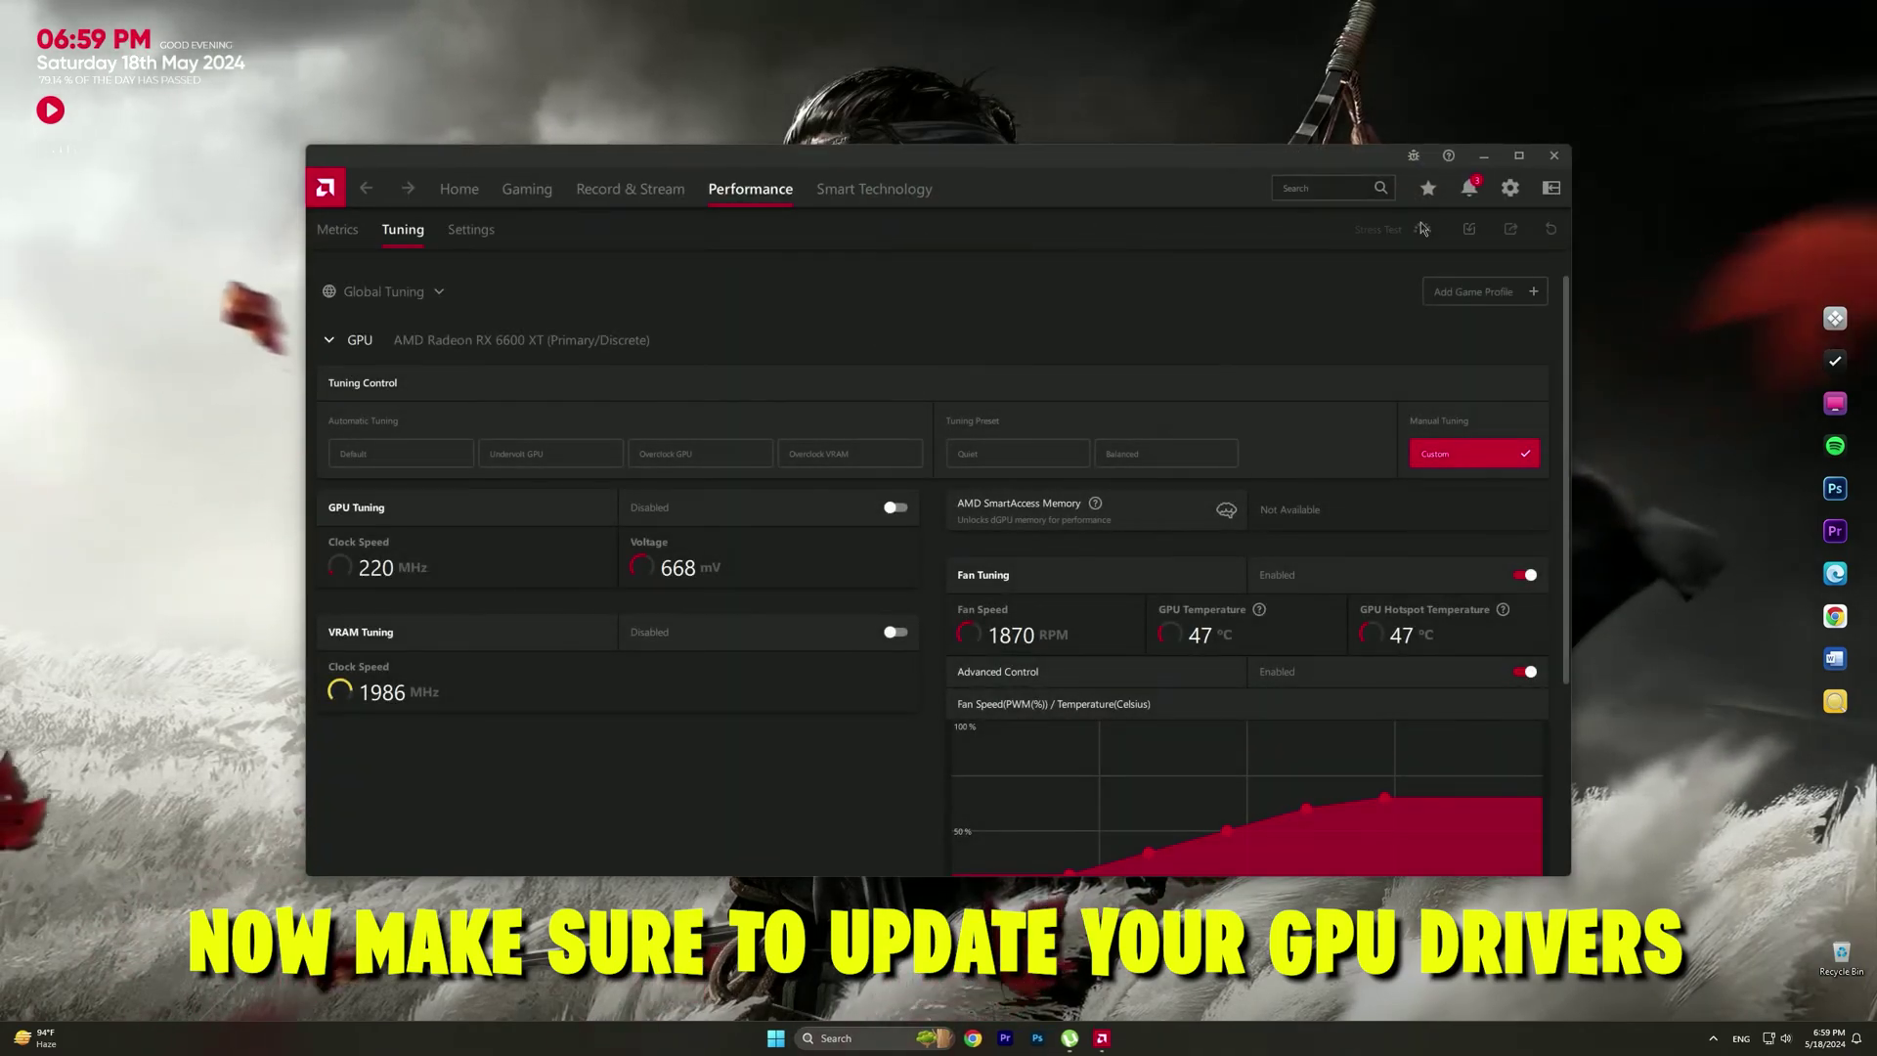
left_click(1511, 188)
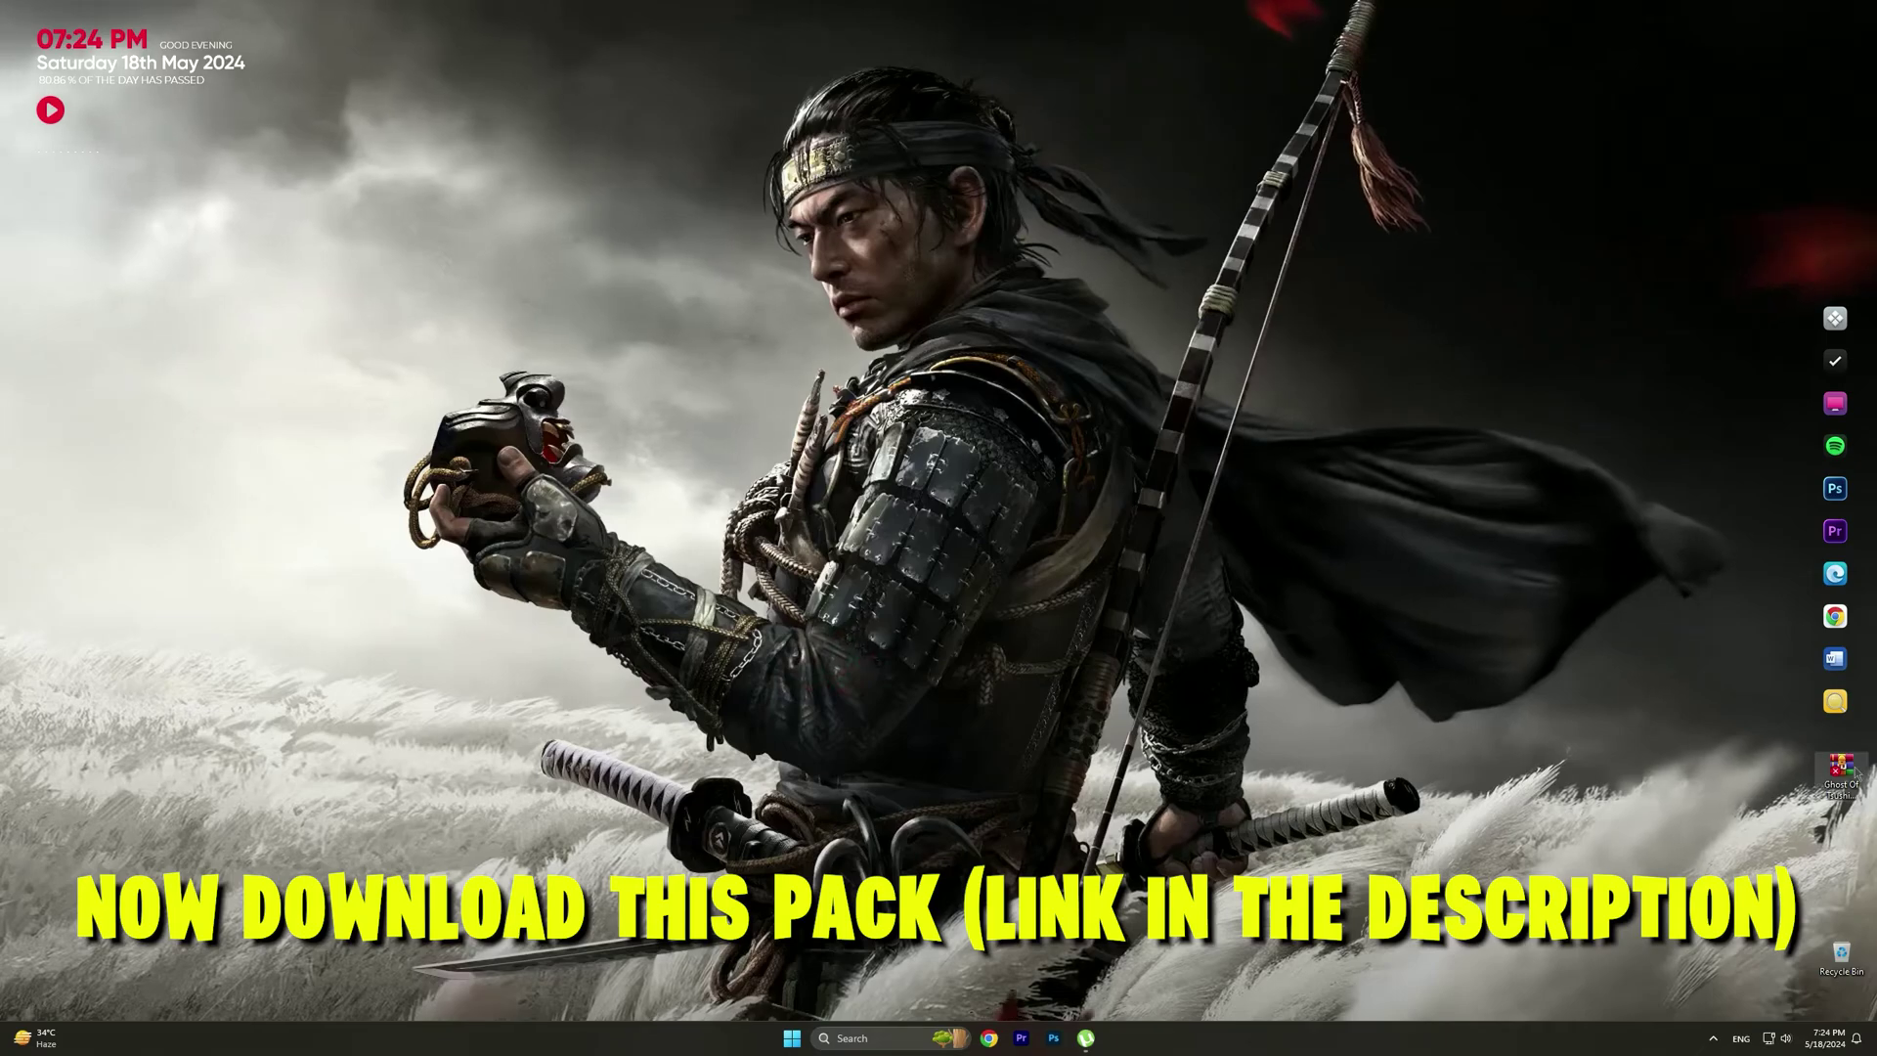
Open the Ghost Of Tsushima crash fix archive and extract Fortnite Crash Fix PACK to the desktop.
left_click_drag(1843, 772, 1457, 352)
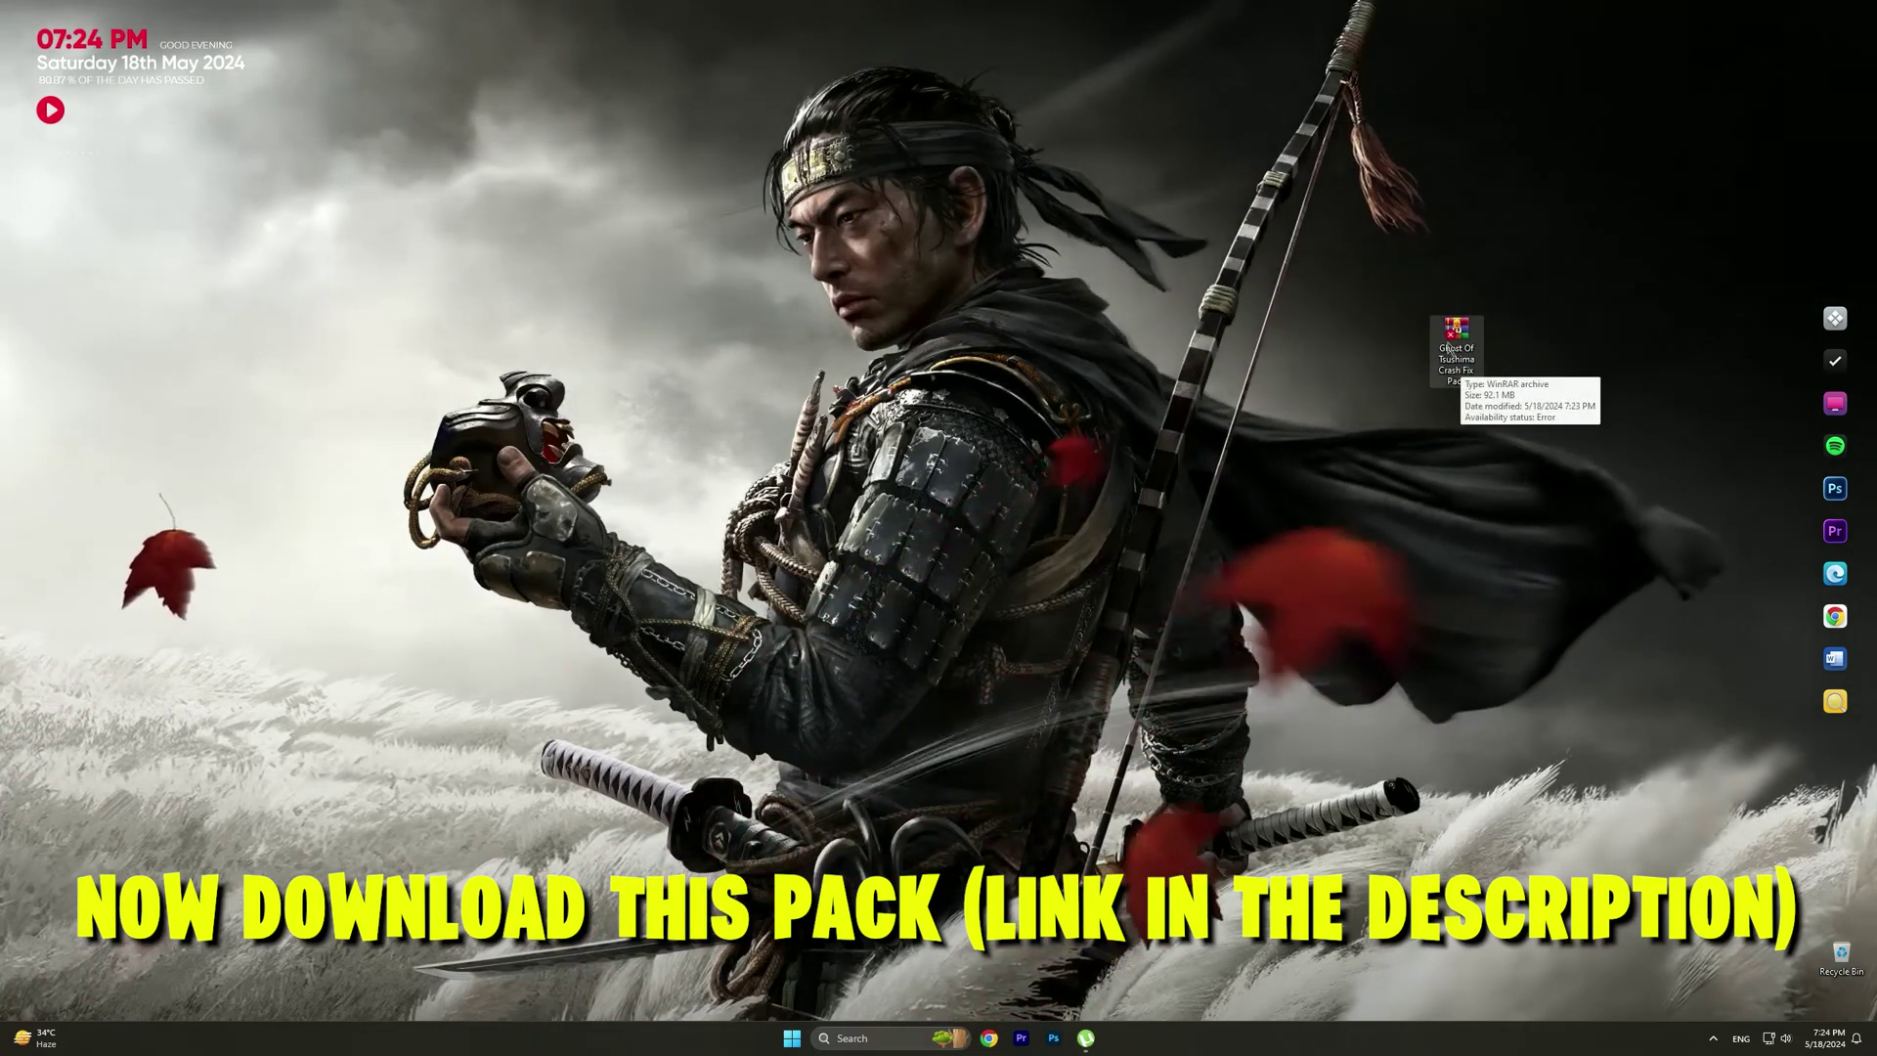
double_click(1455, 338)
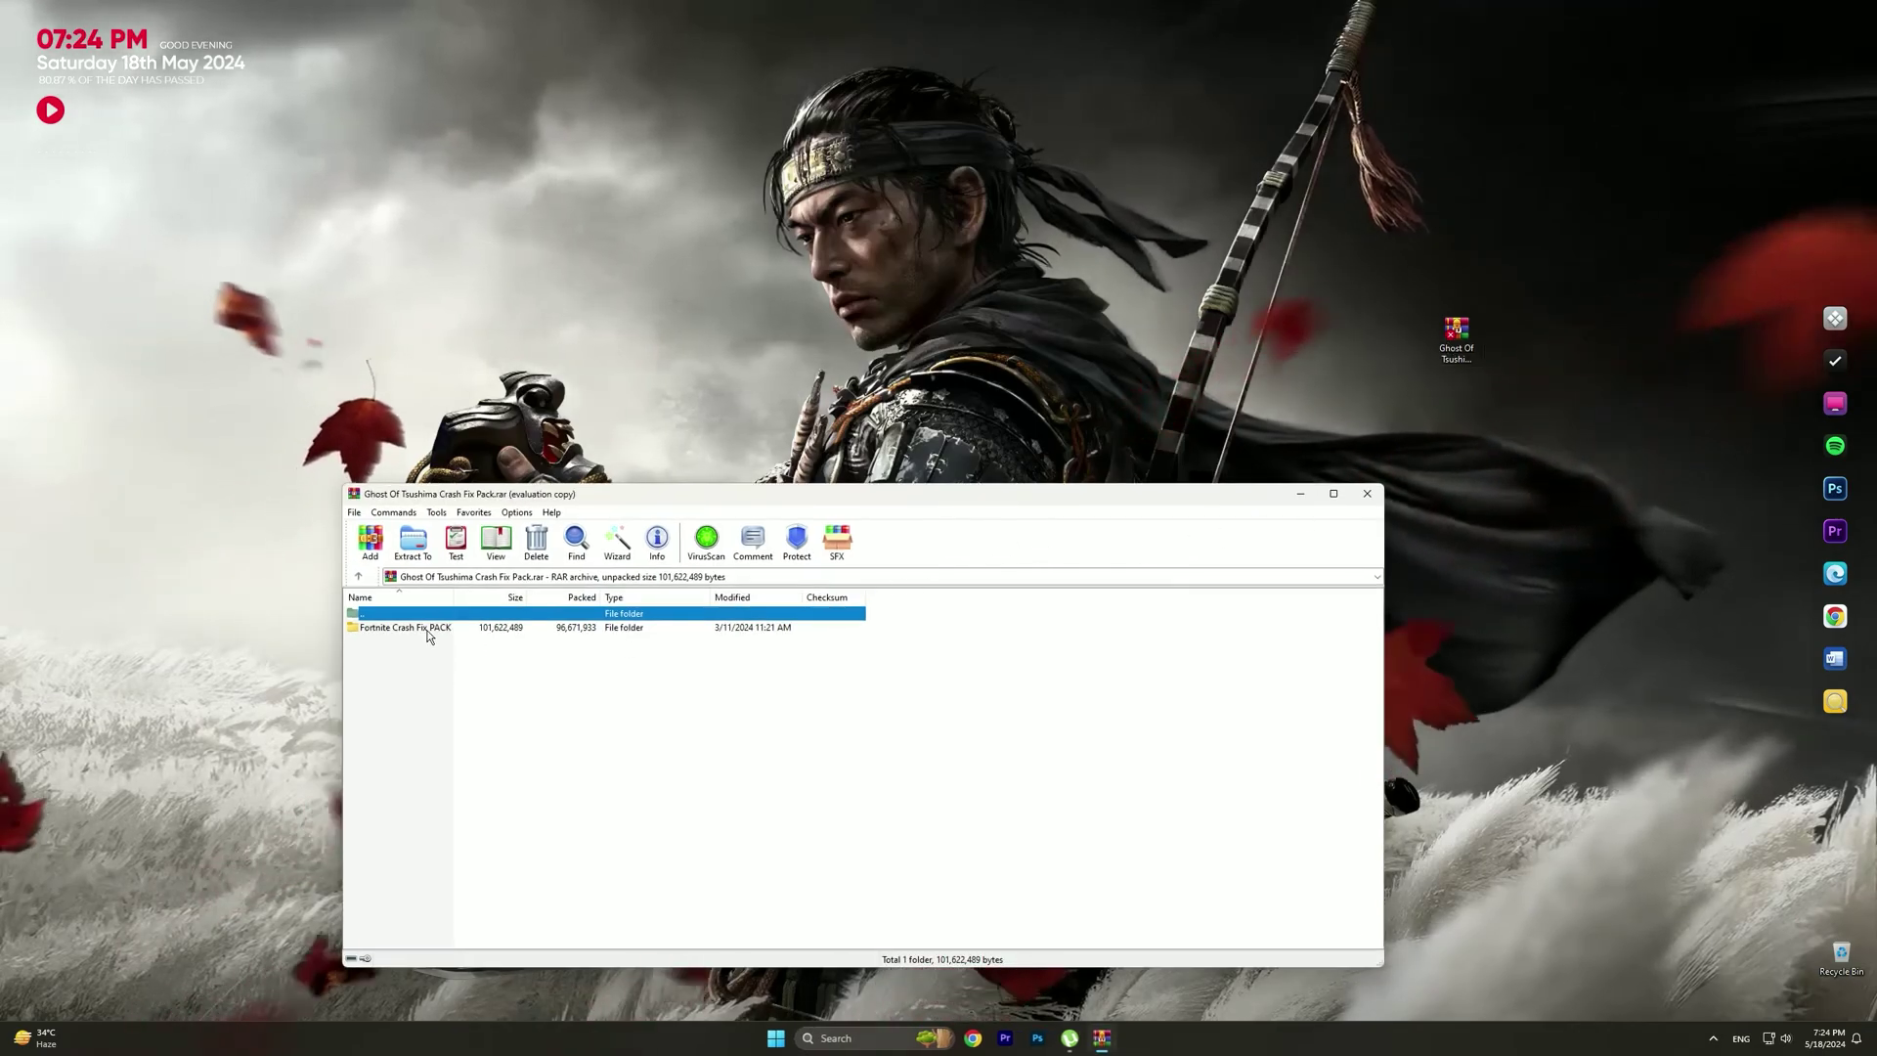
left_click_drag(427, 628, 1545, 743)
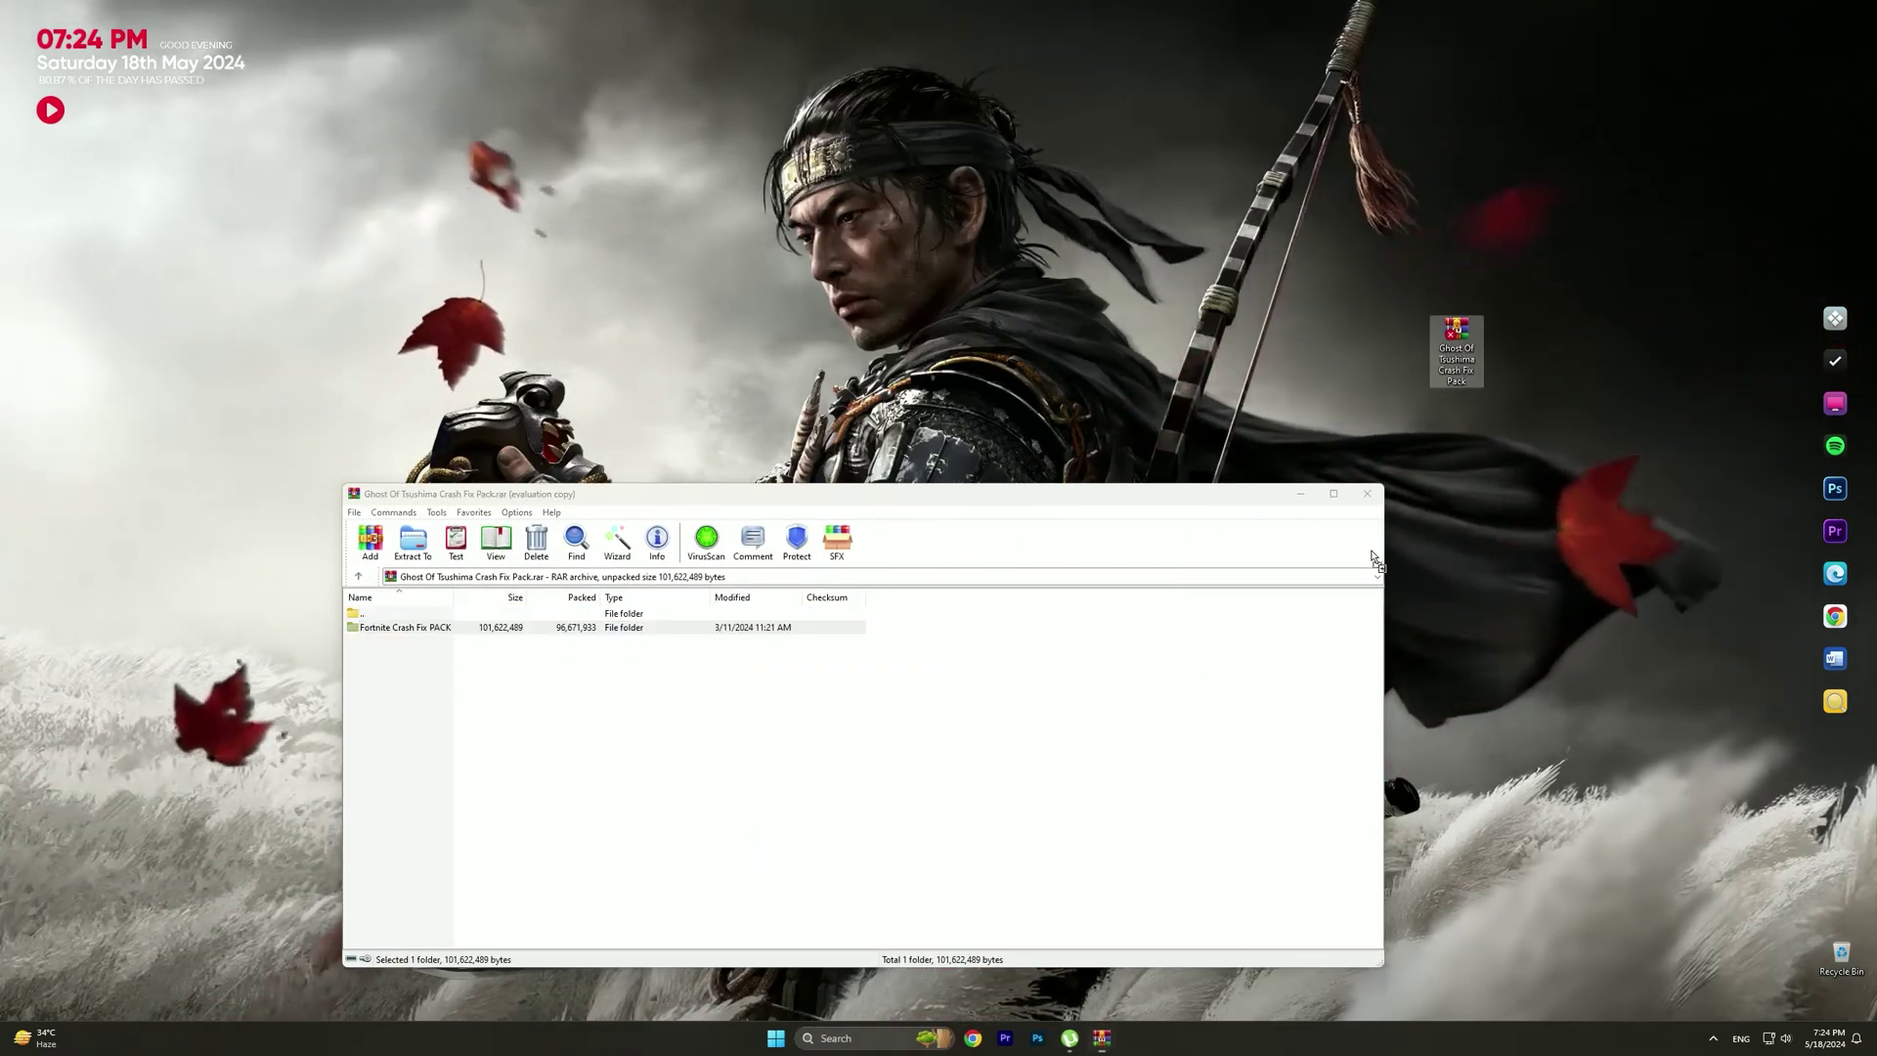
left_click(1368, 495)
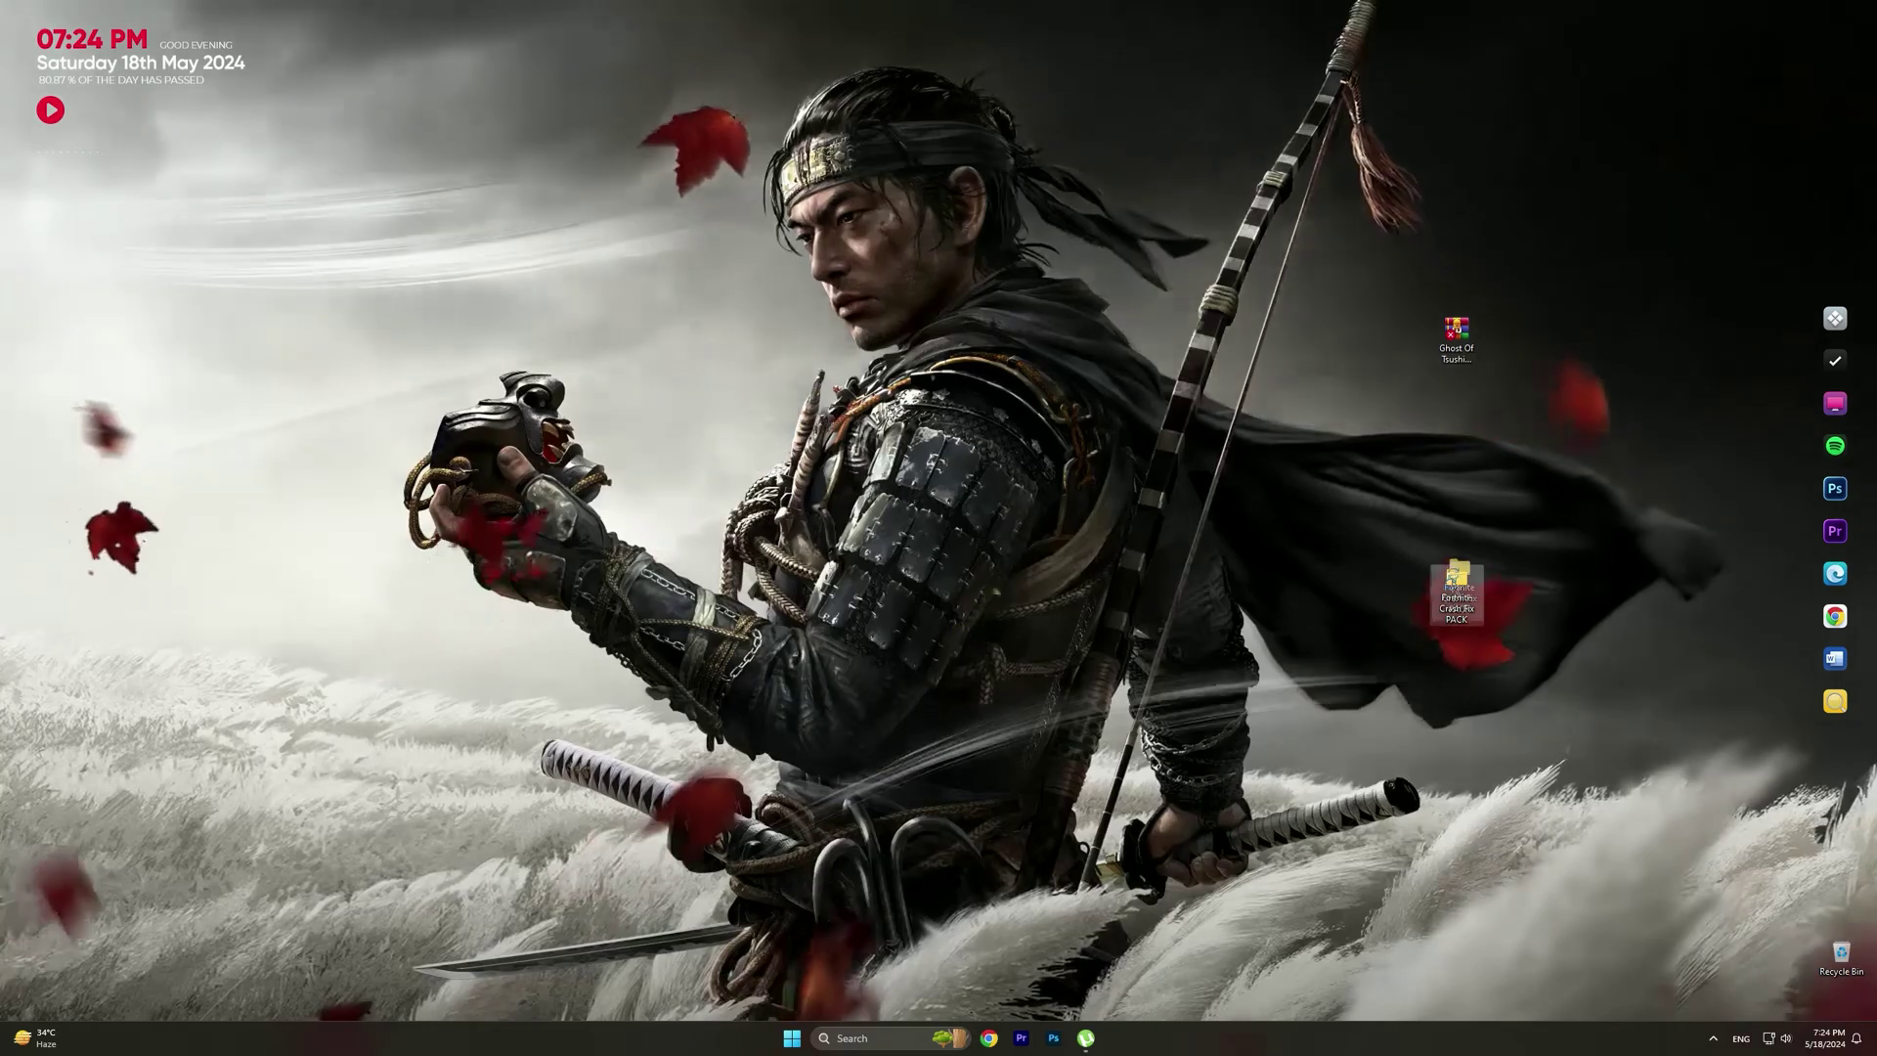
left_click_drag(1457, 587, 1449, 587)
right_click(1485, 586)
left_click(1423, 376)
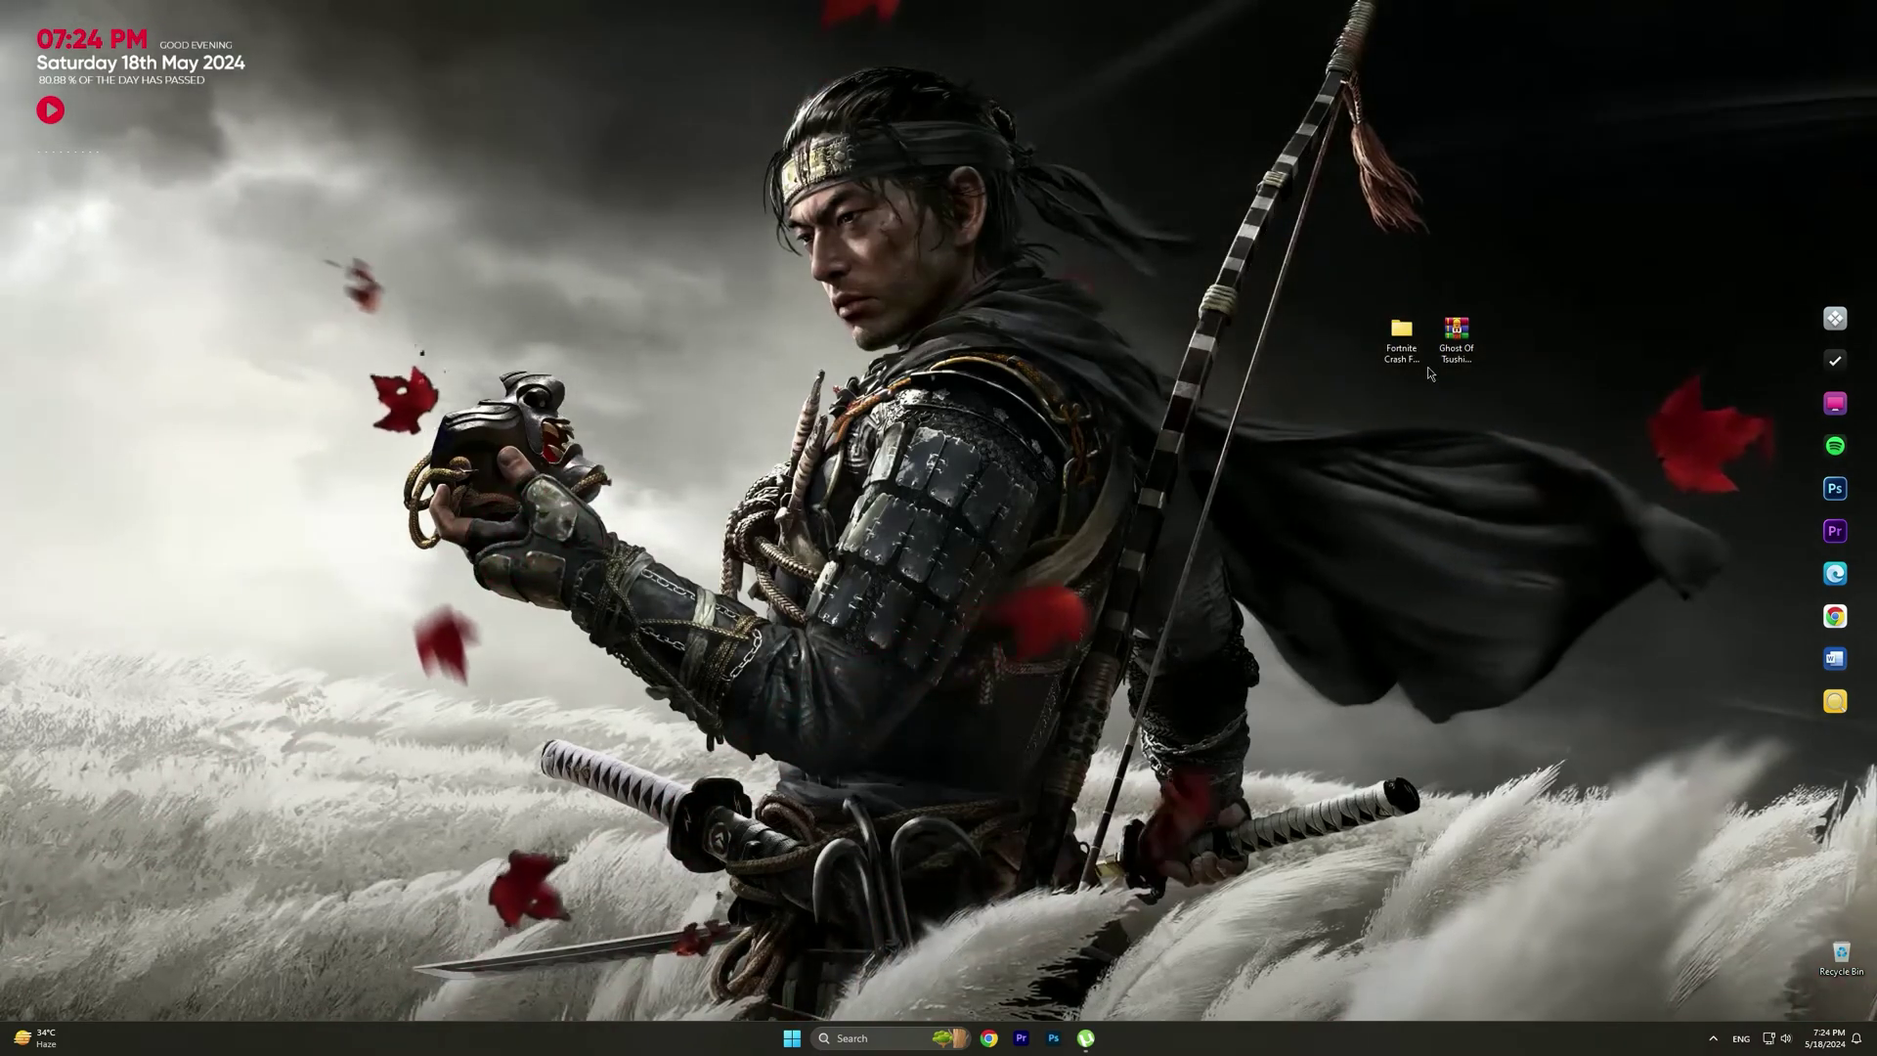
Merge Ghost of Tsushima High Priority.reg from the Ghost of Tsushima Crash Fix folder into the registry.
double_click(1403, 340)
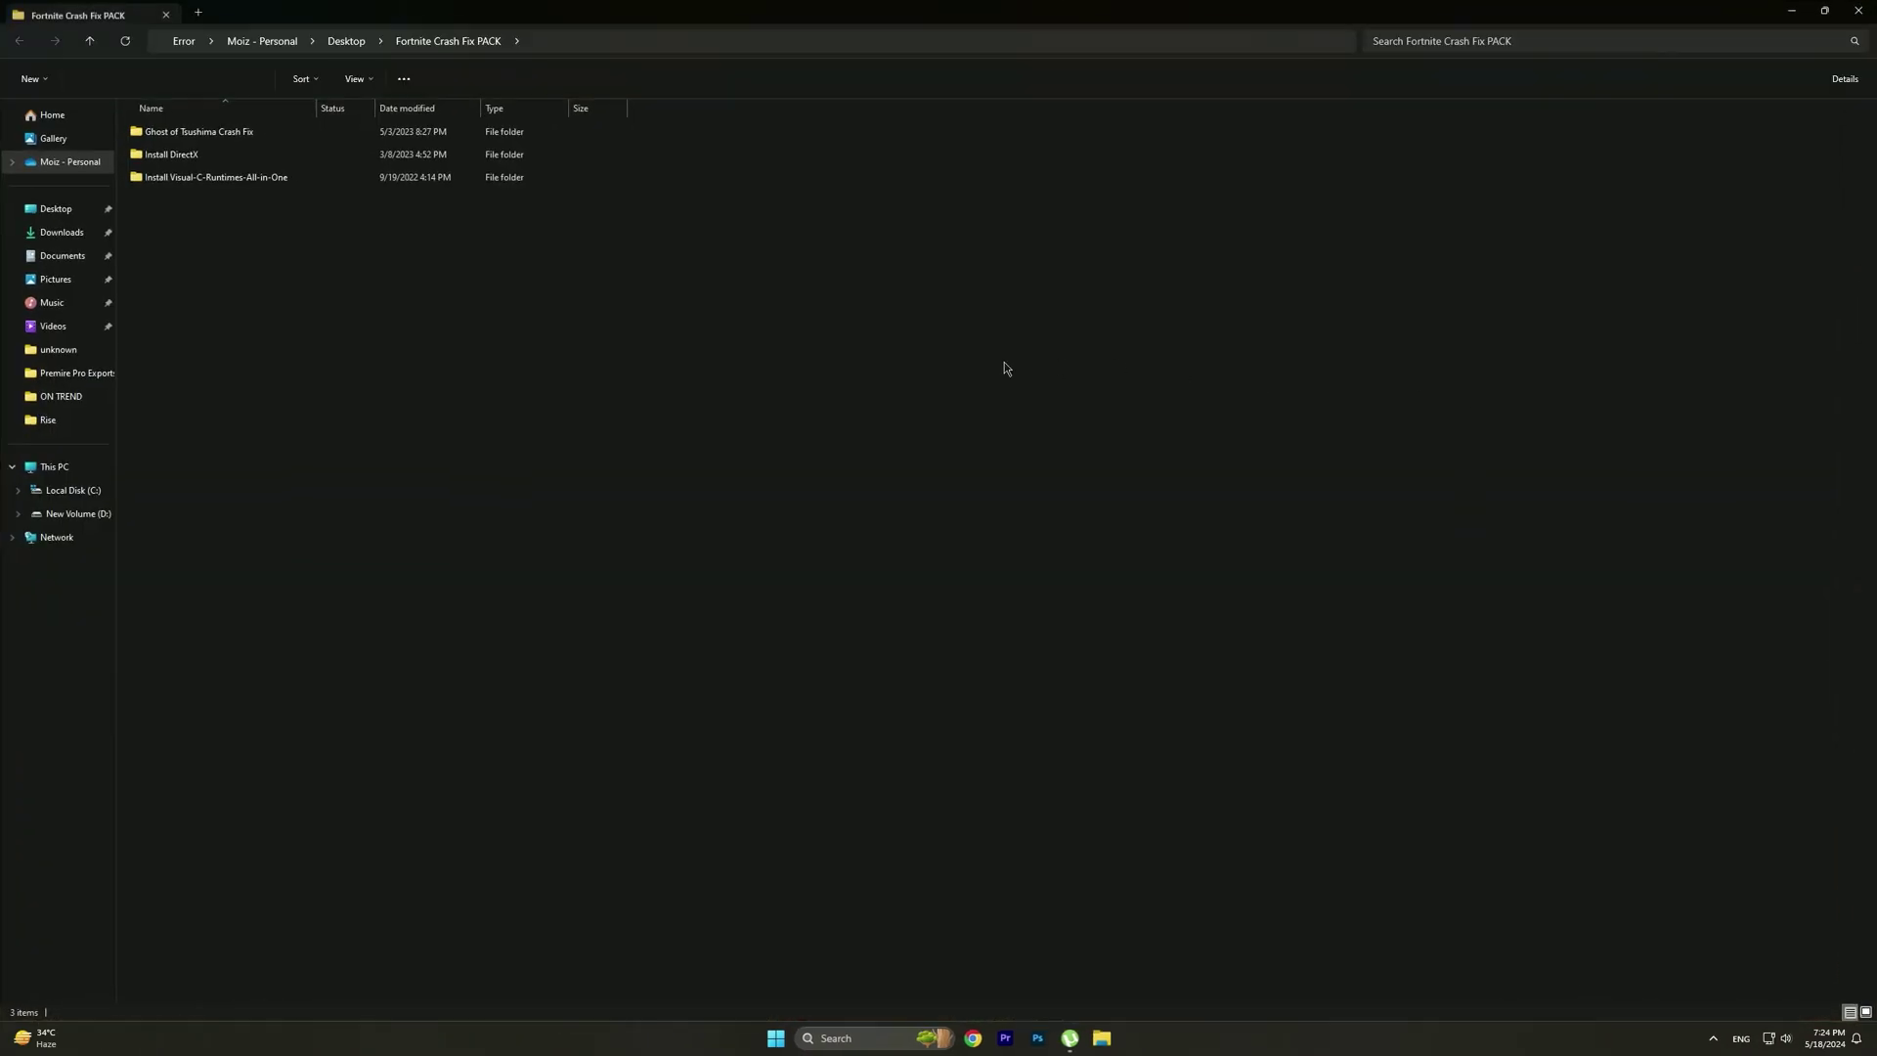
double_click(195, 132)
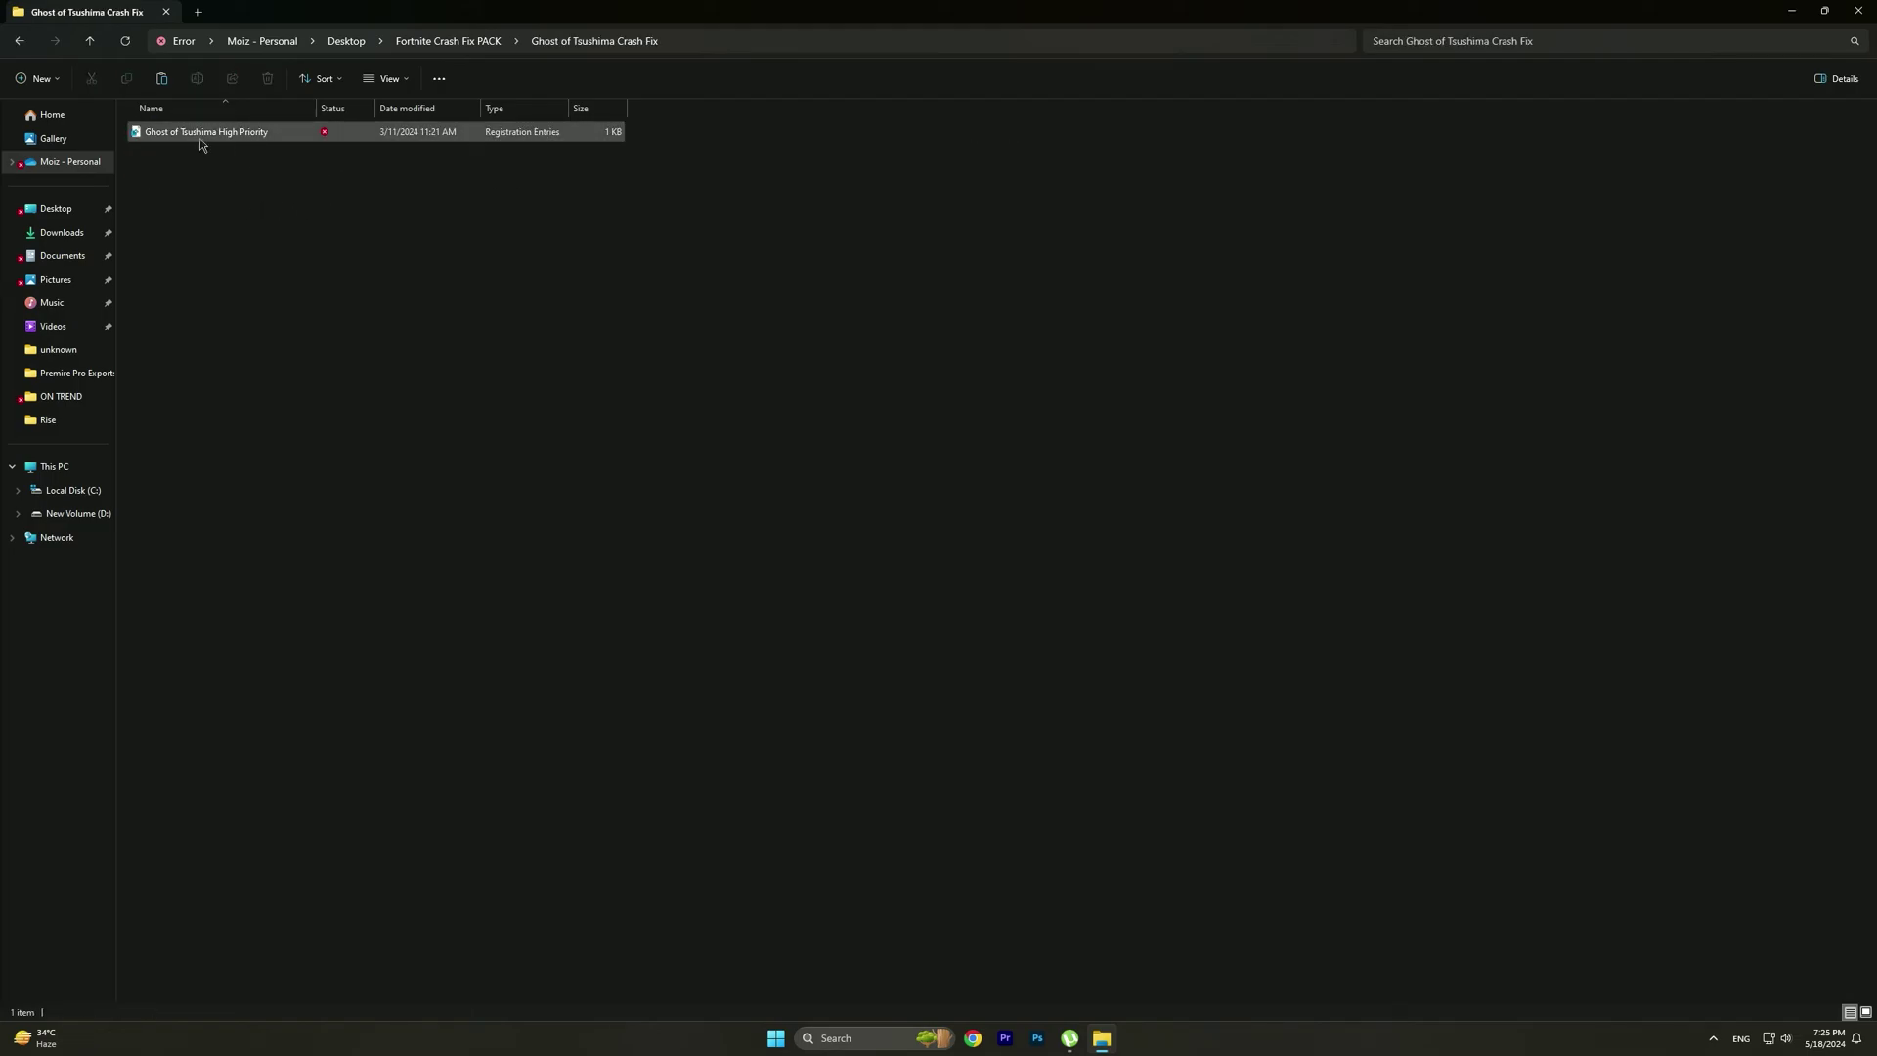
double_click(234, 134)
left_click(907, 637)
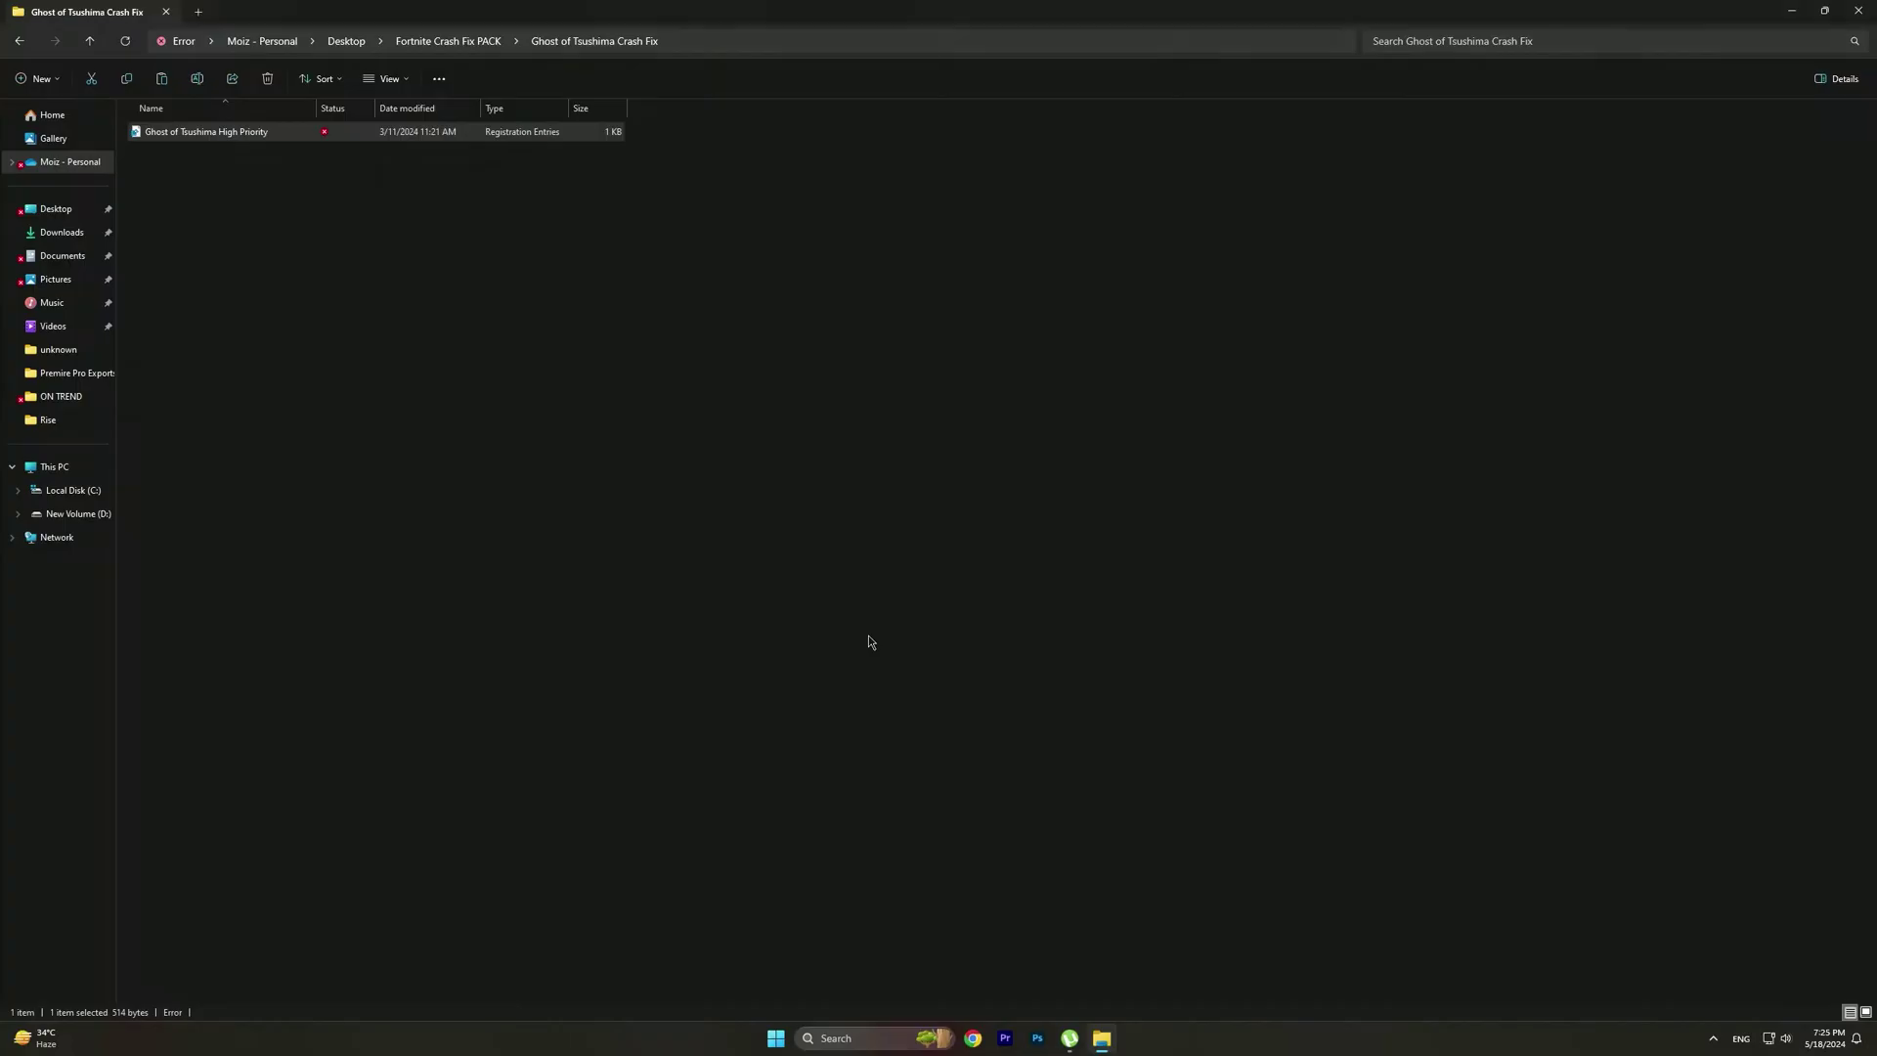
left_click(1049, 540)
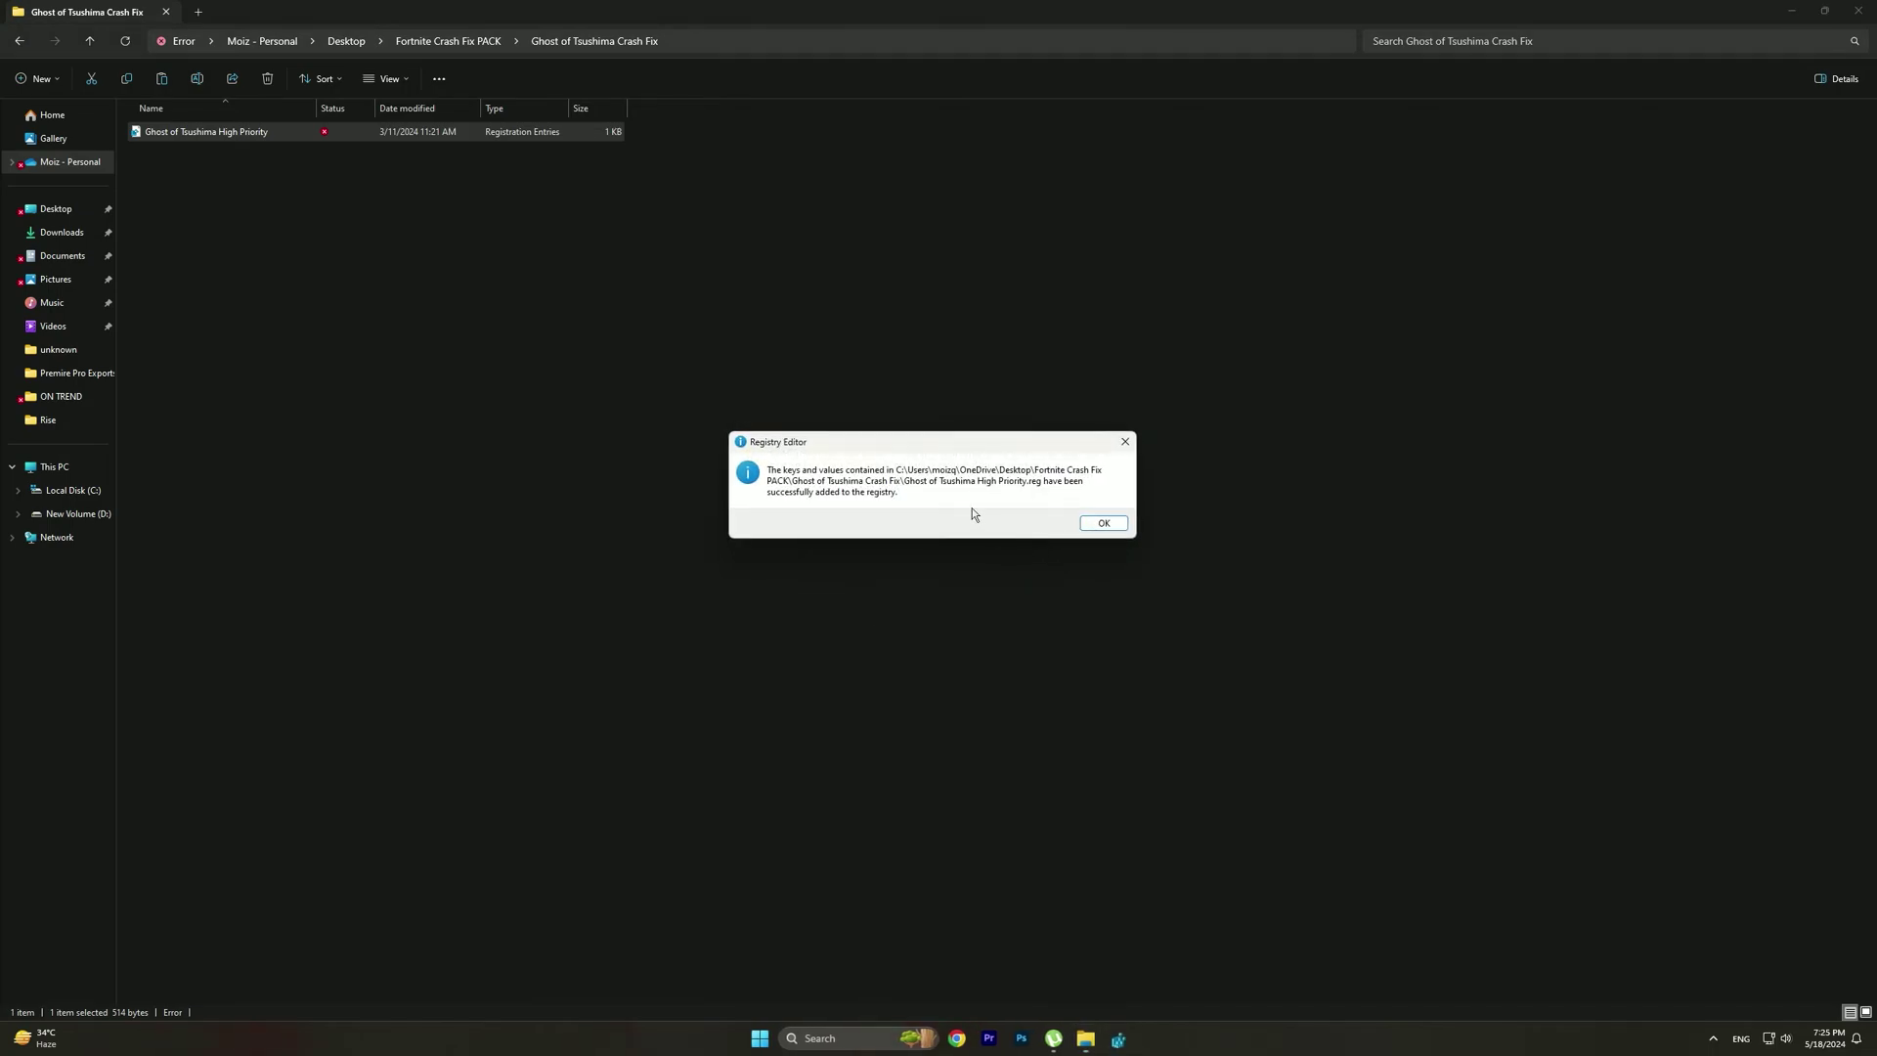
left_click(1104, 524)
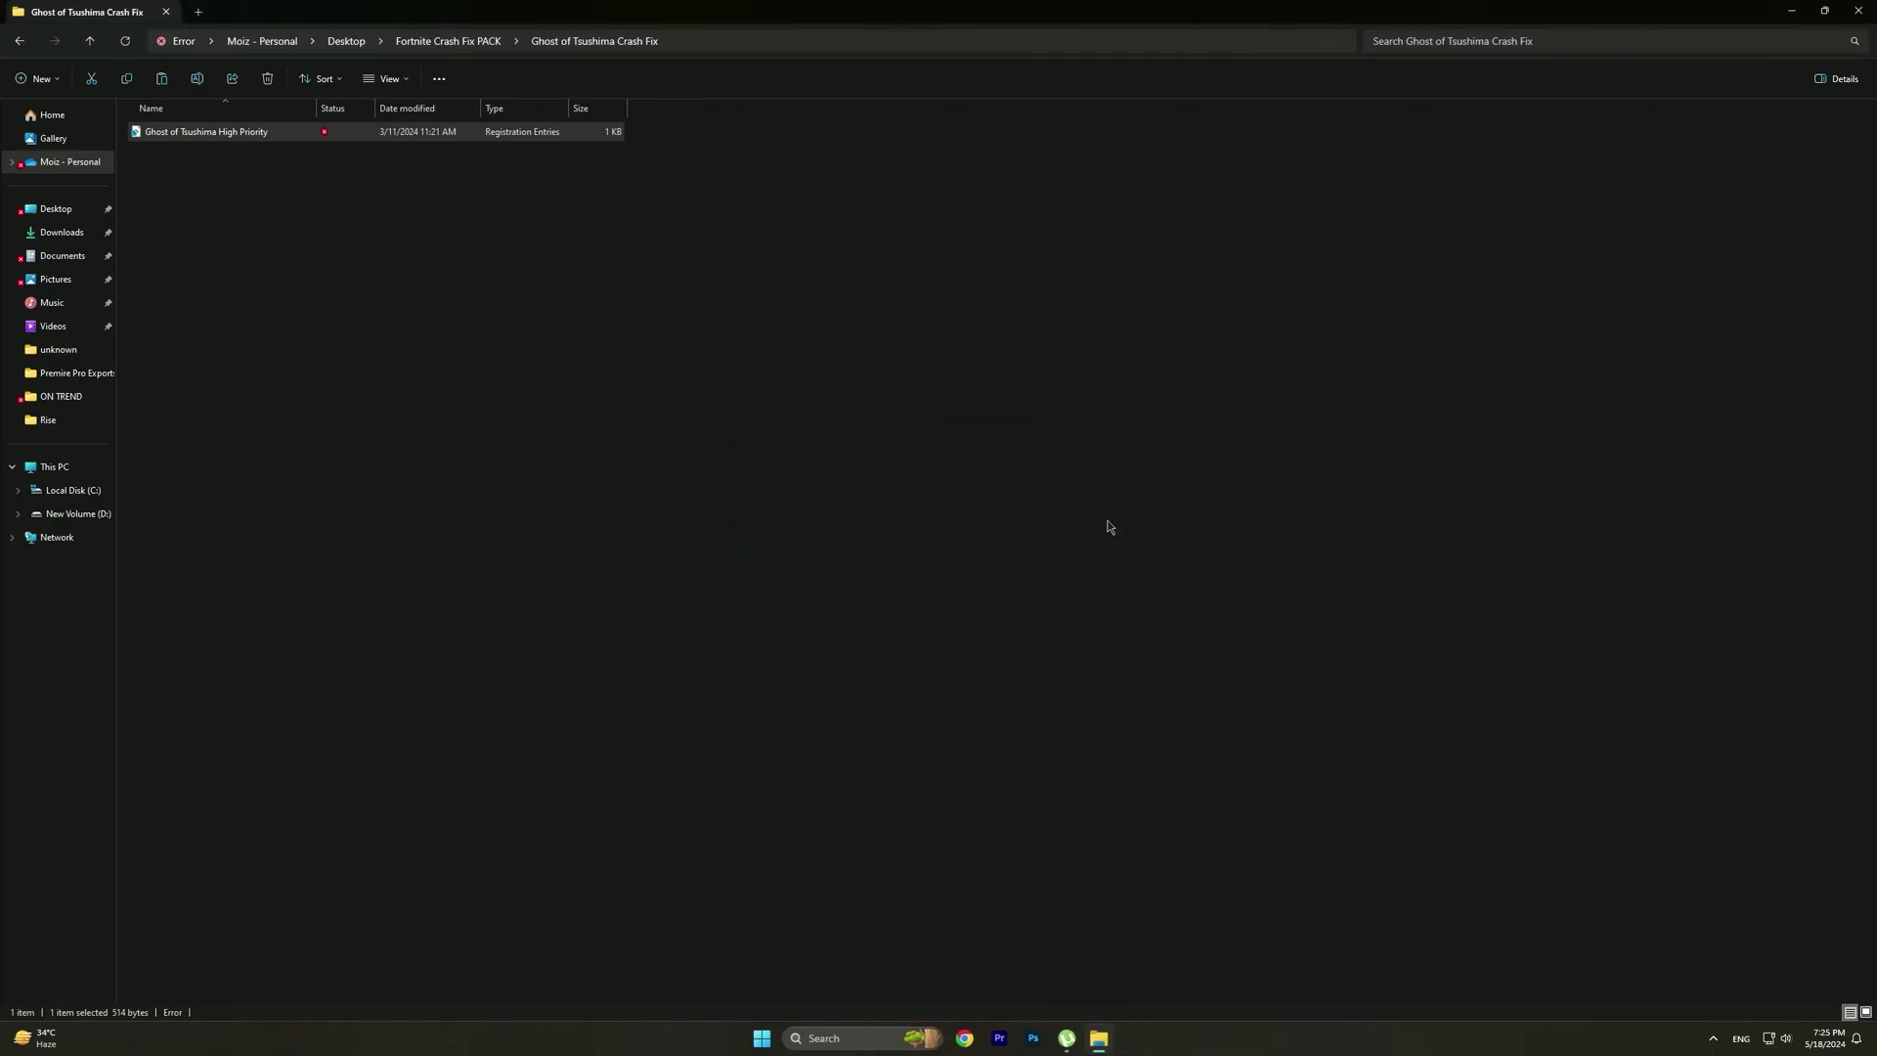
left_click(27, 49)
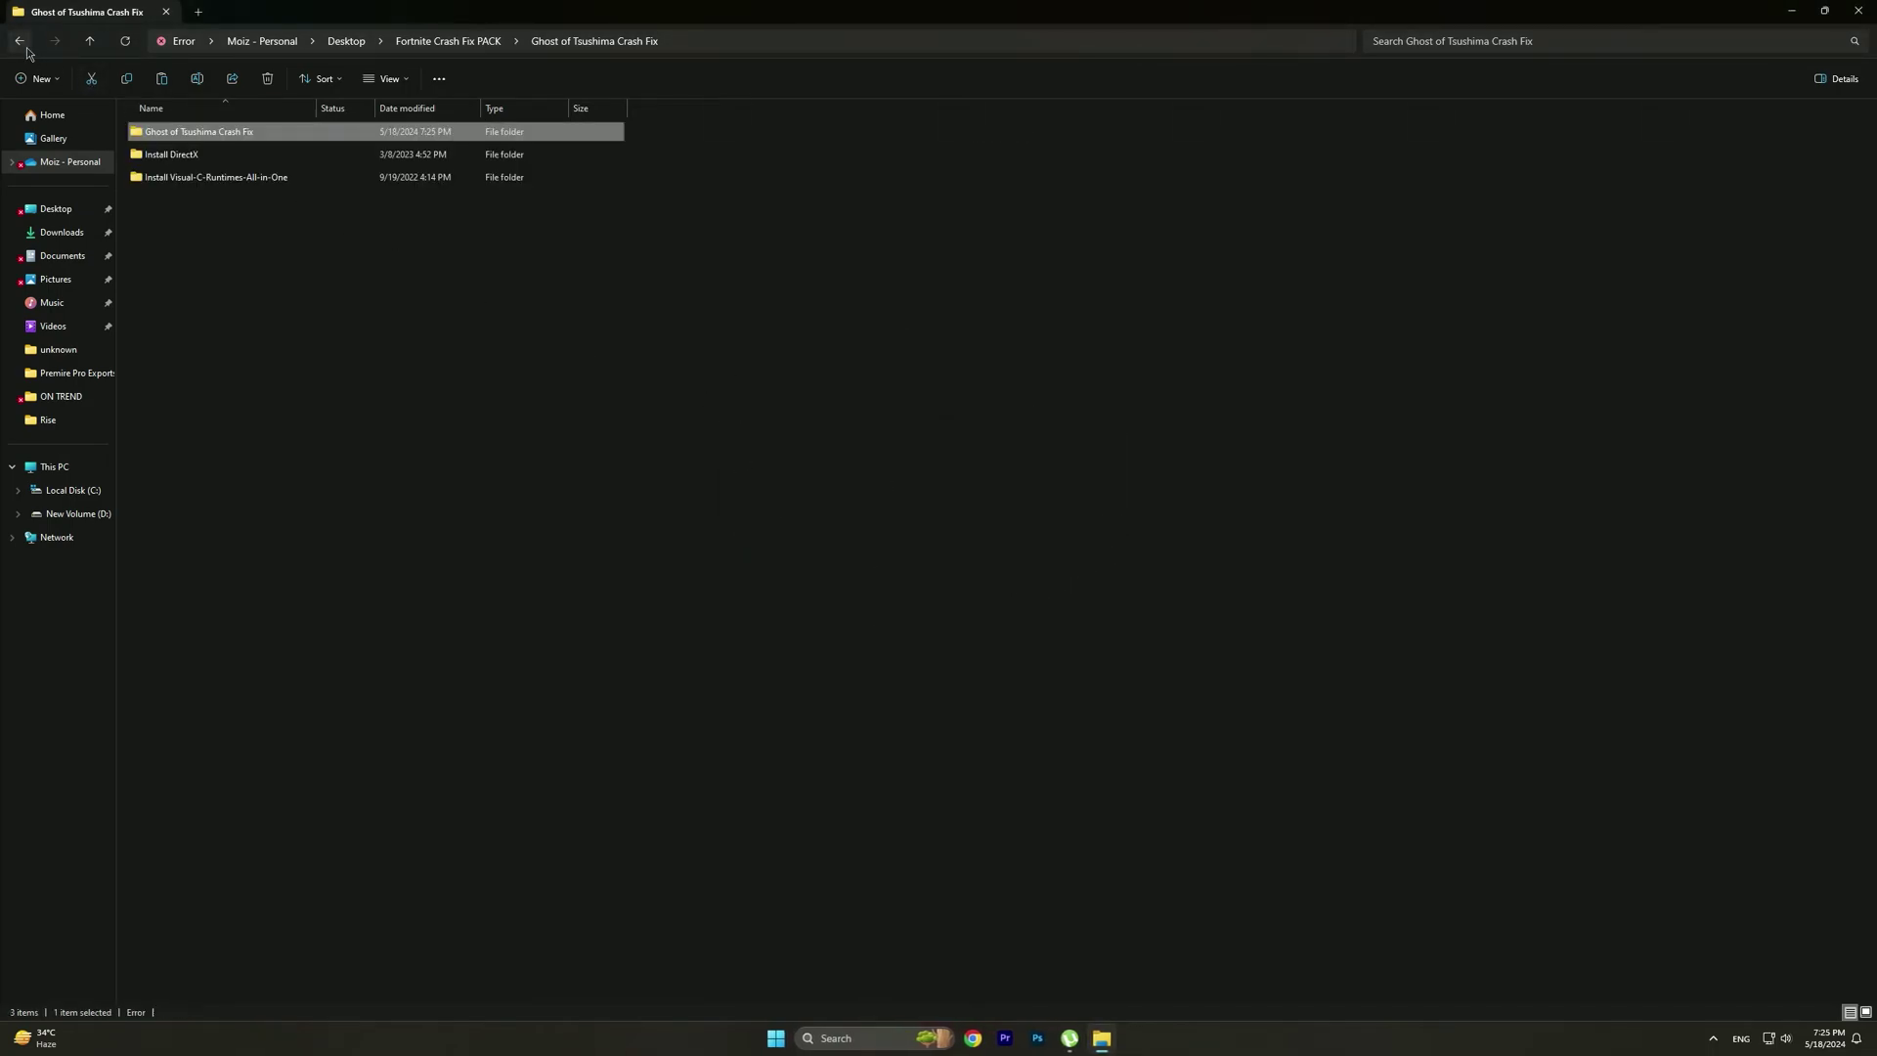
Run the DirectX installer from Install DirectX, accepting the license, through to Installation Complete.
double_click(191, 156)
double_click(203, 131)
left_click(886, 645)
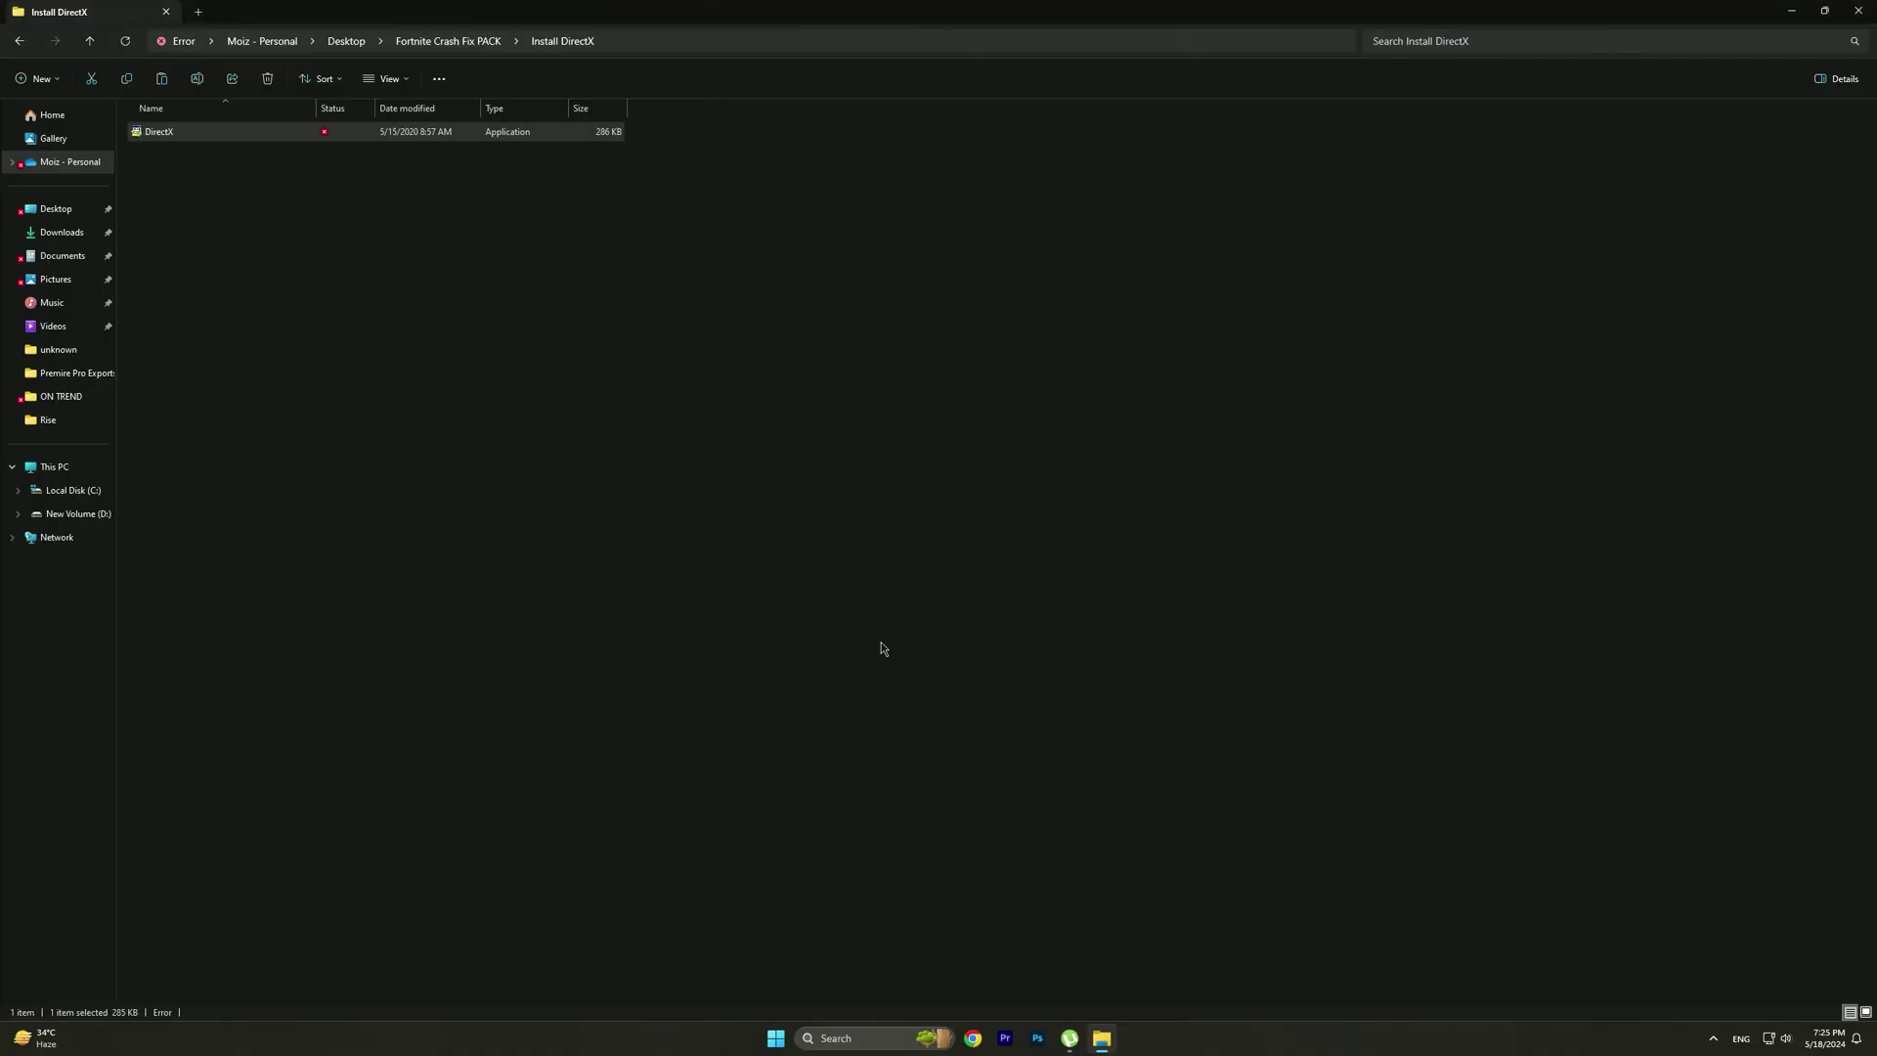
left_click_drag(412, 177, 1033, 351)
left_click(1048, 597)
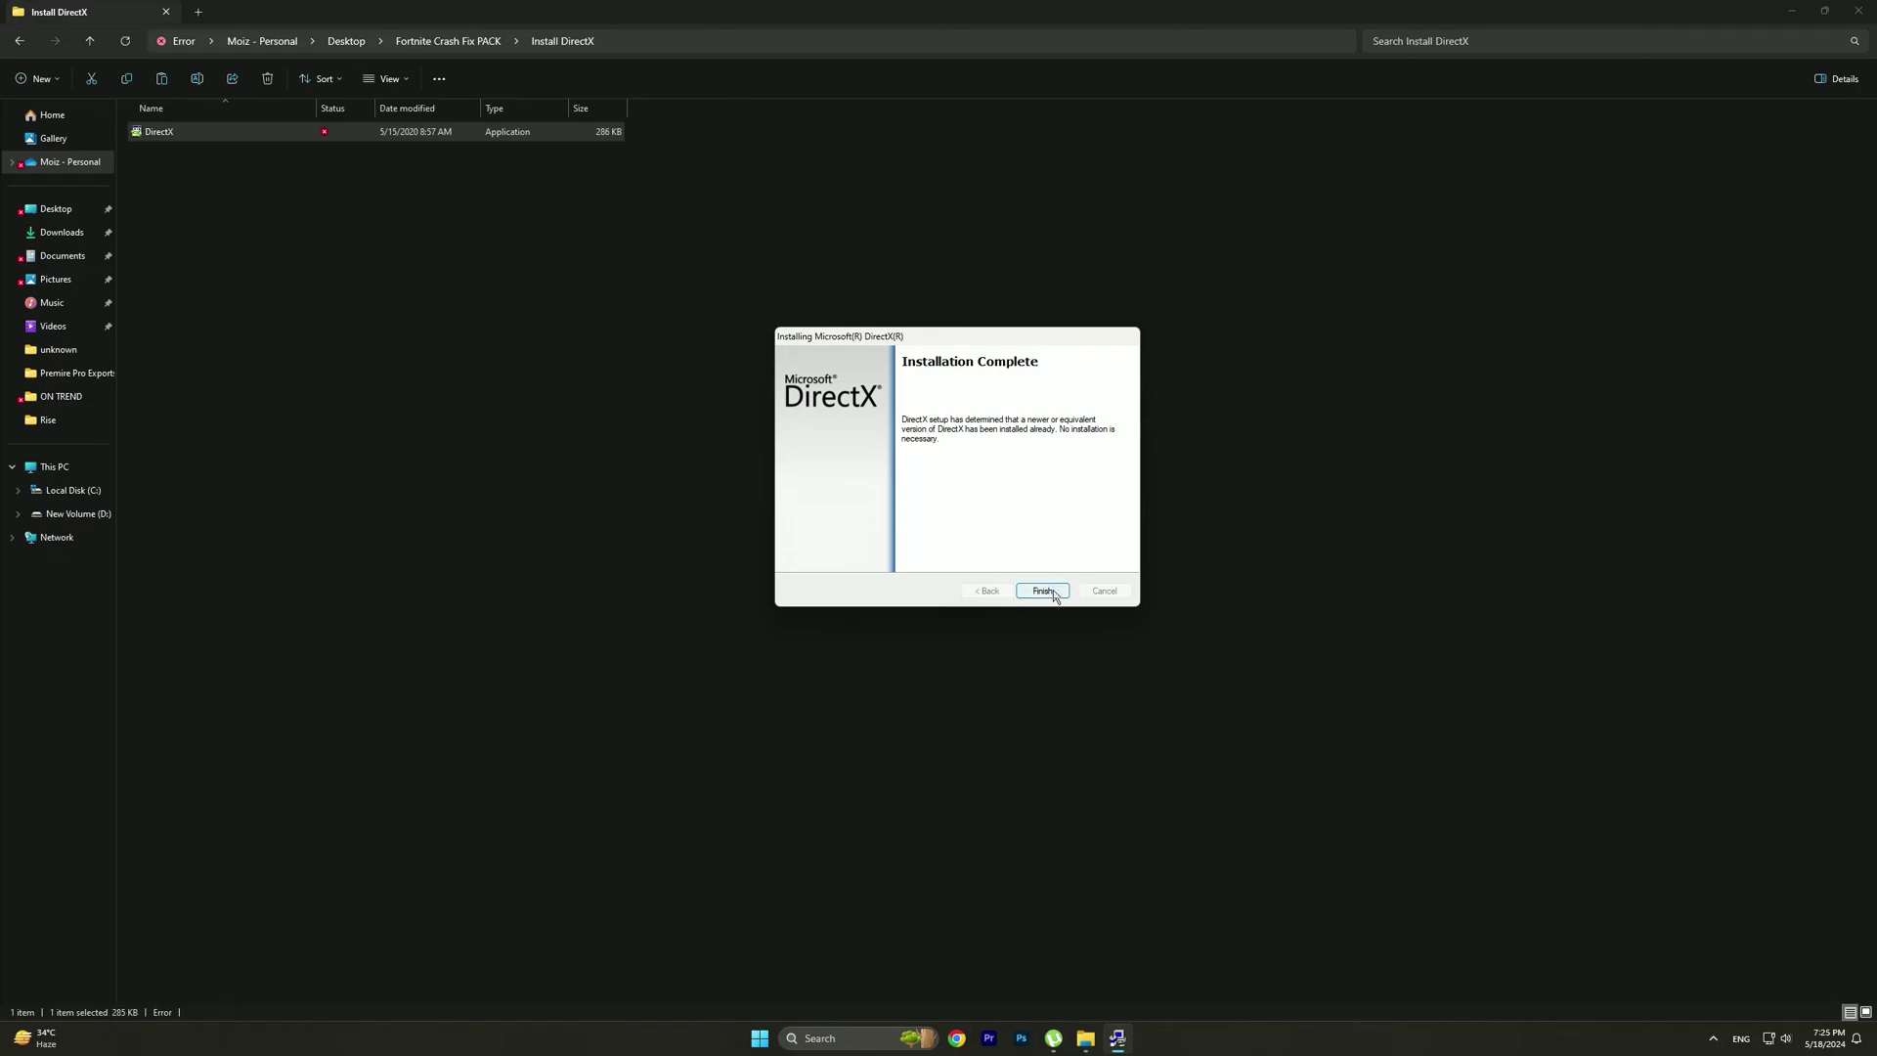
left_click(1044, 592)
Run install_all from the Visual-C-Runtimes-All-in-One folder, allowing each installer prompt.
left_click(19, 42)
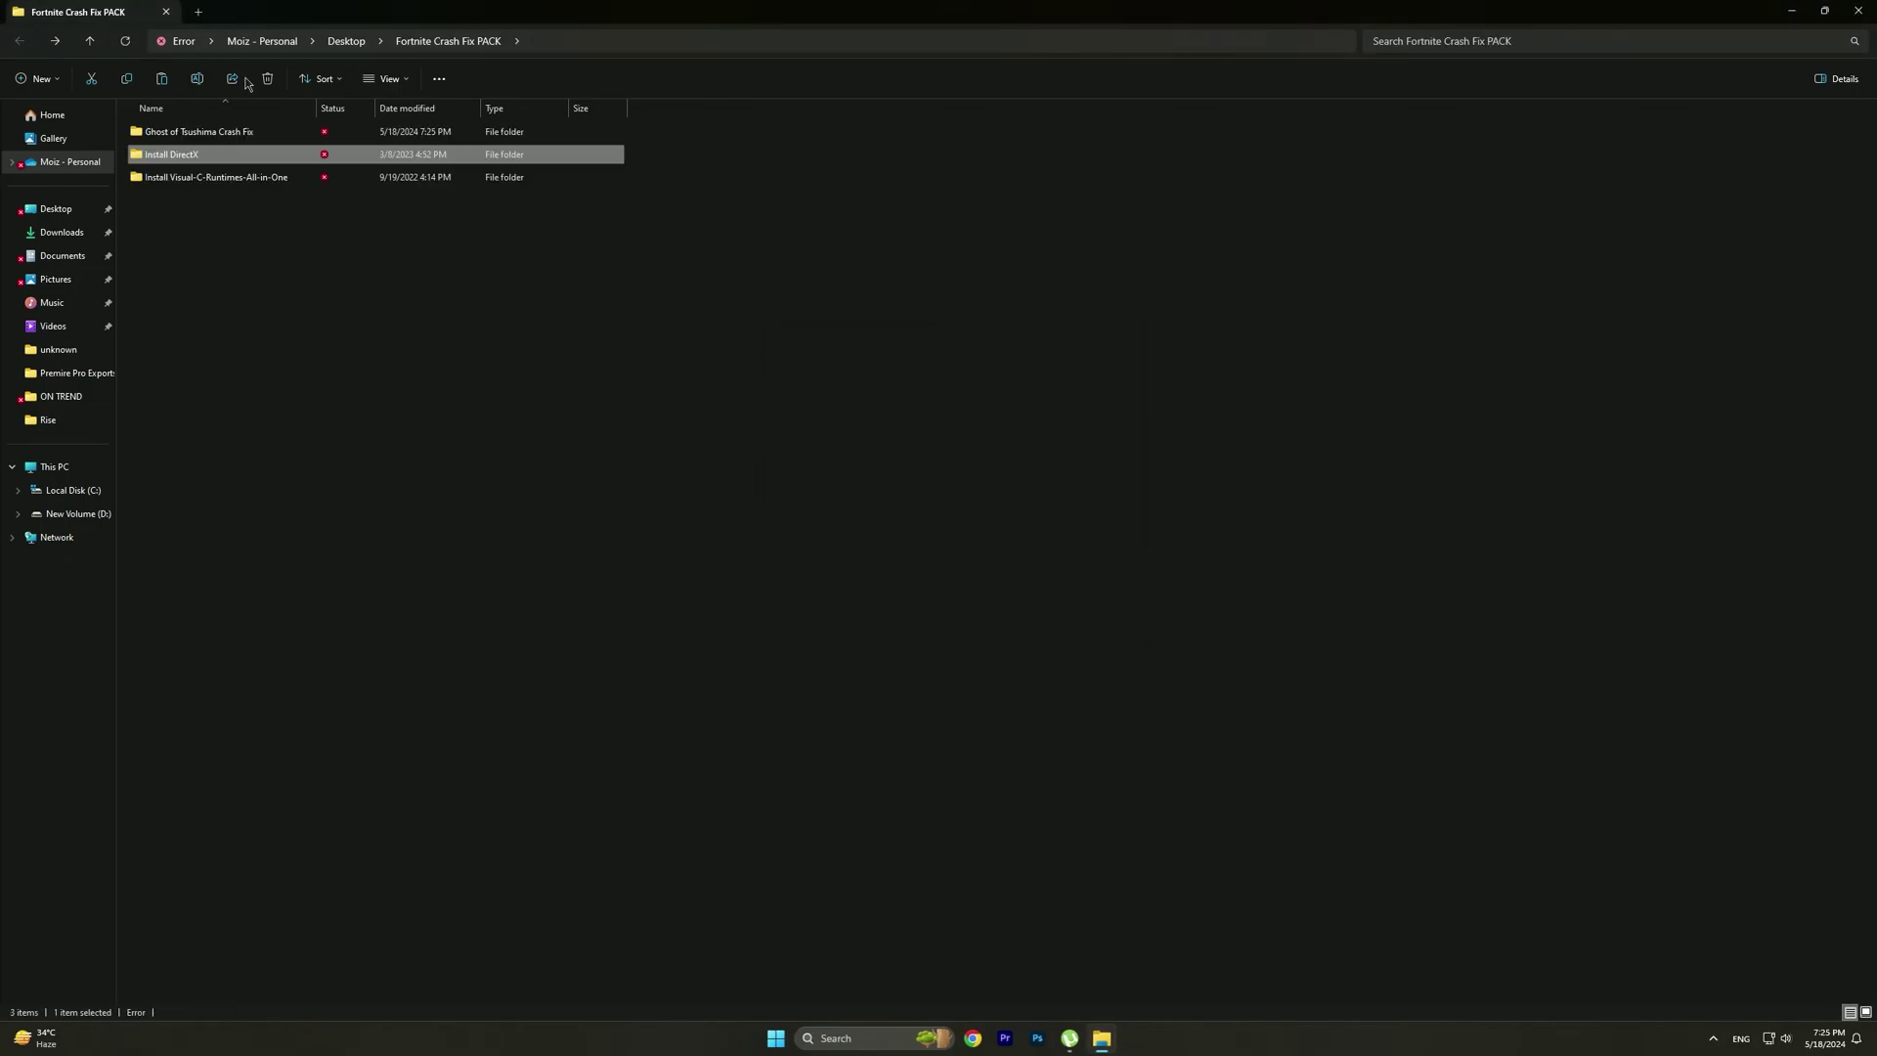
double_click(211, 177)
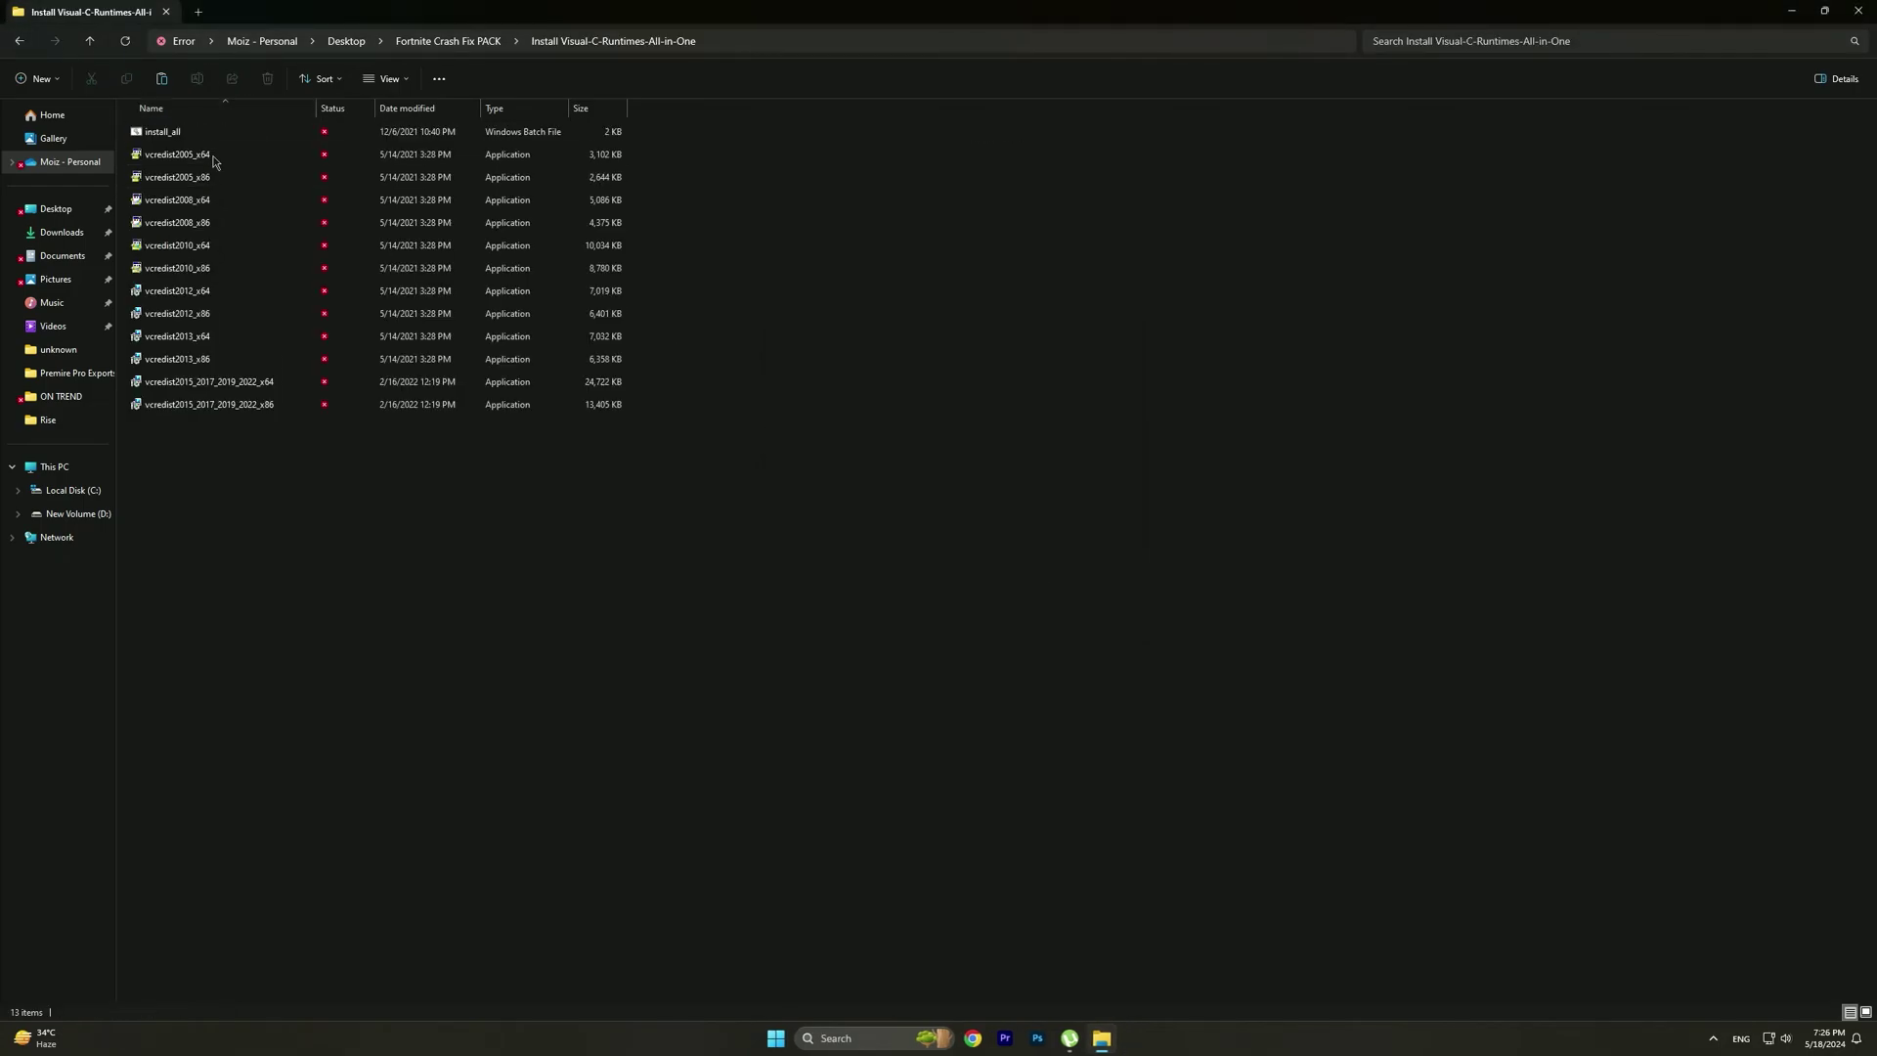
left_click(196, 137)
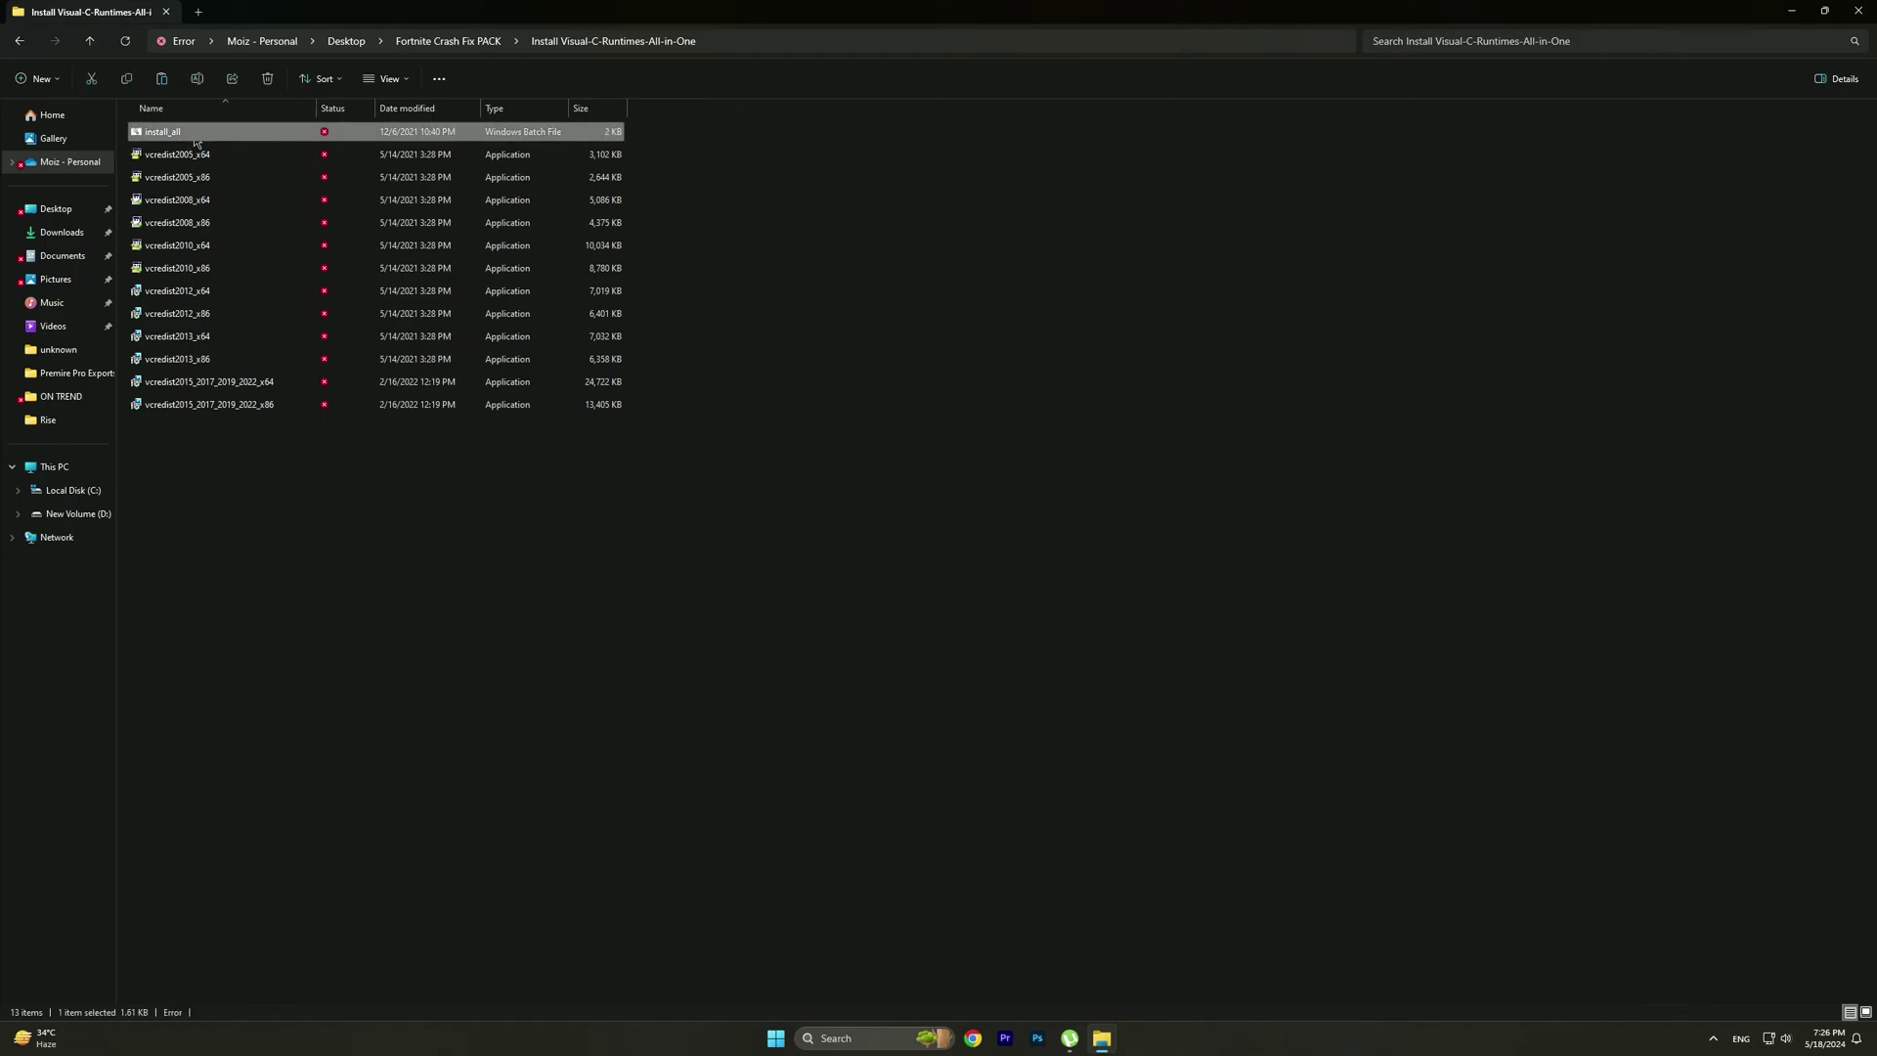
double_click(195, 141)
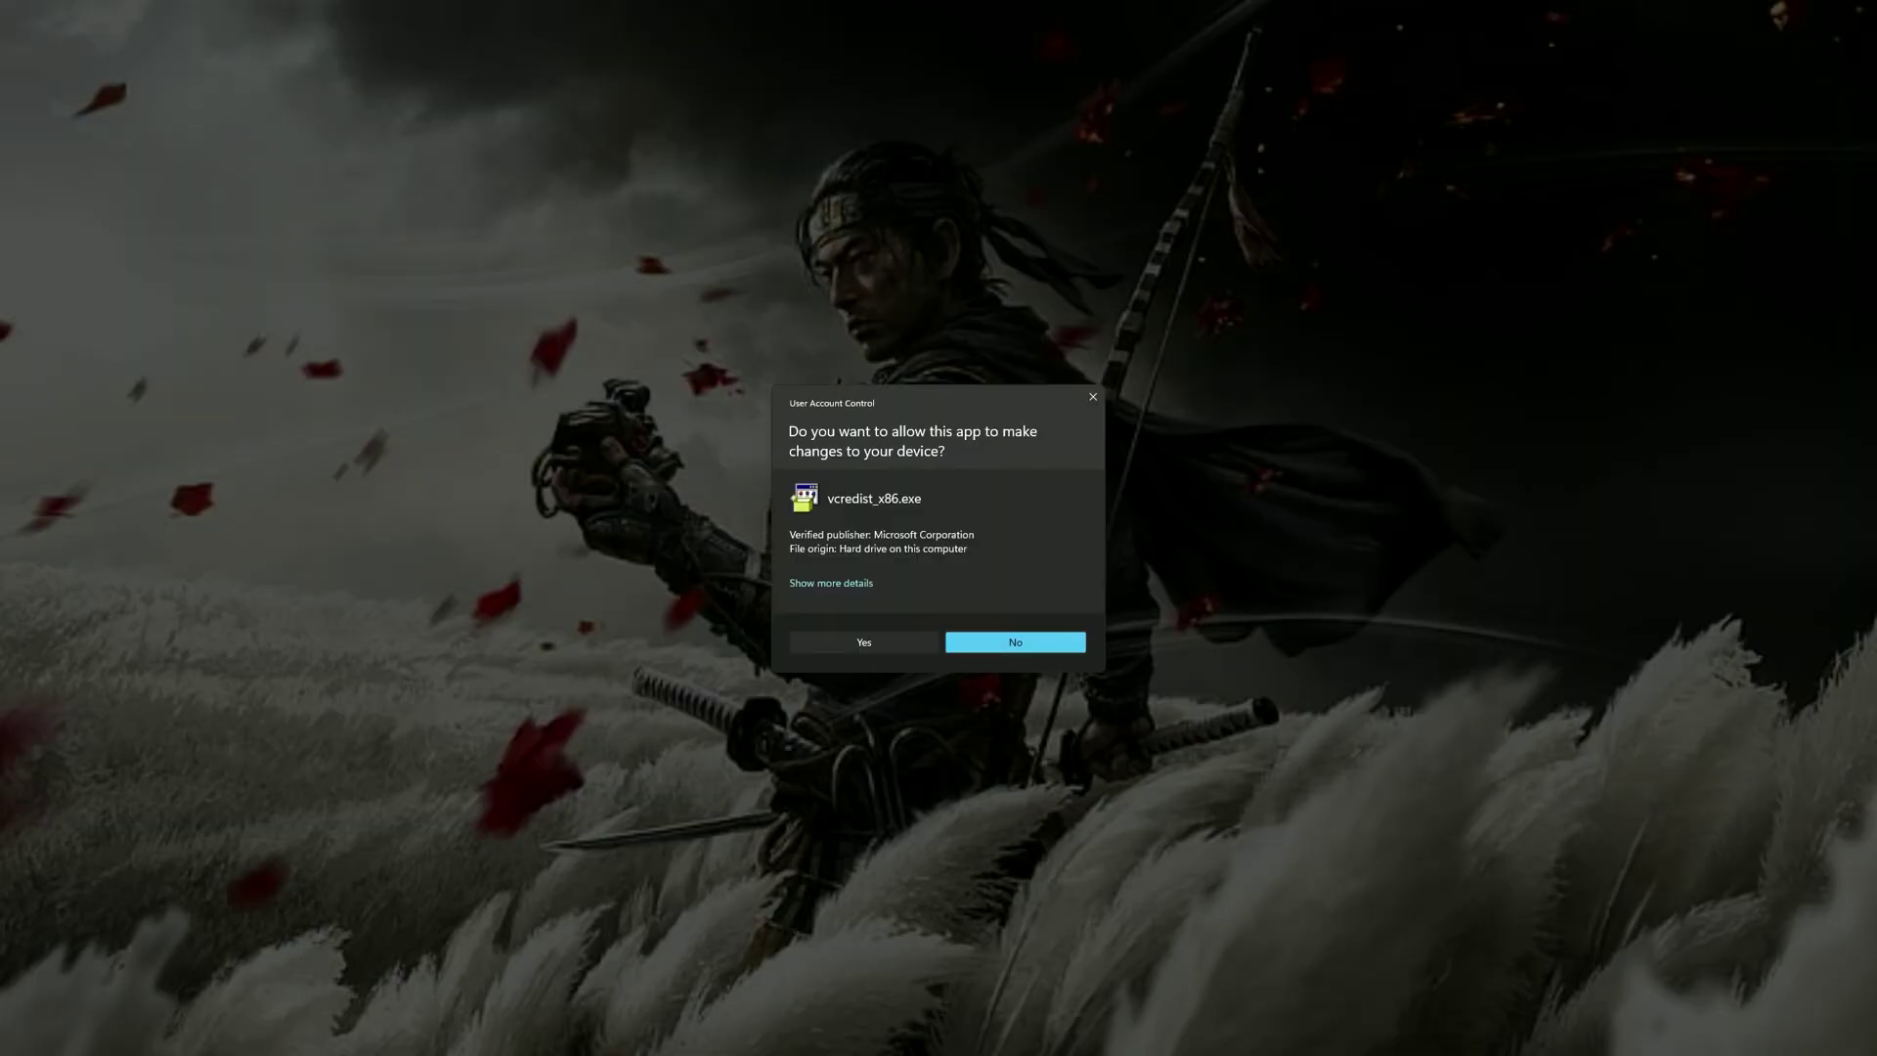
left_click(899, 638)
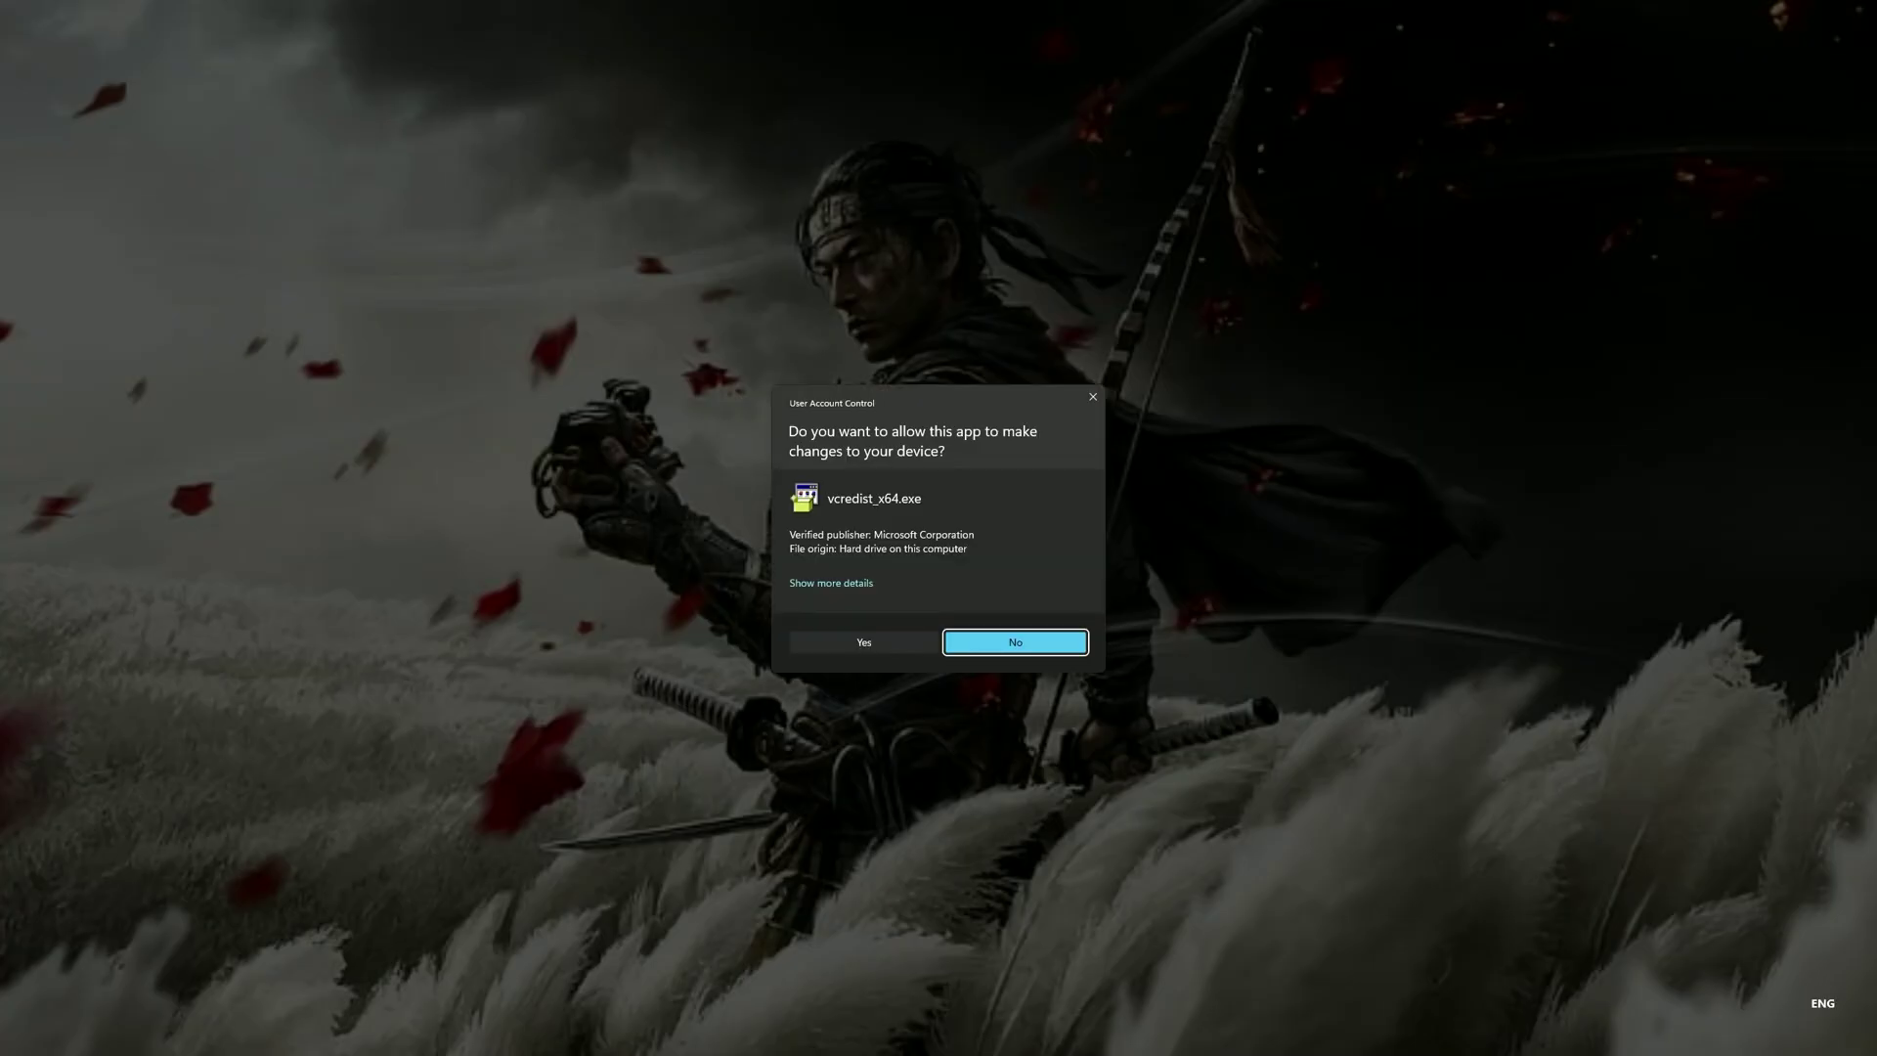
left_click(902, 637)
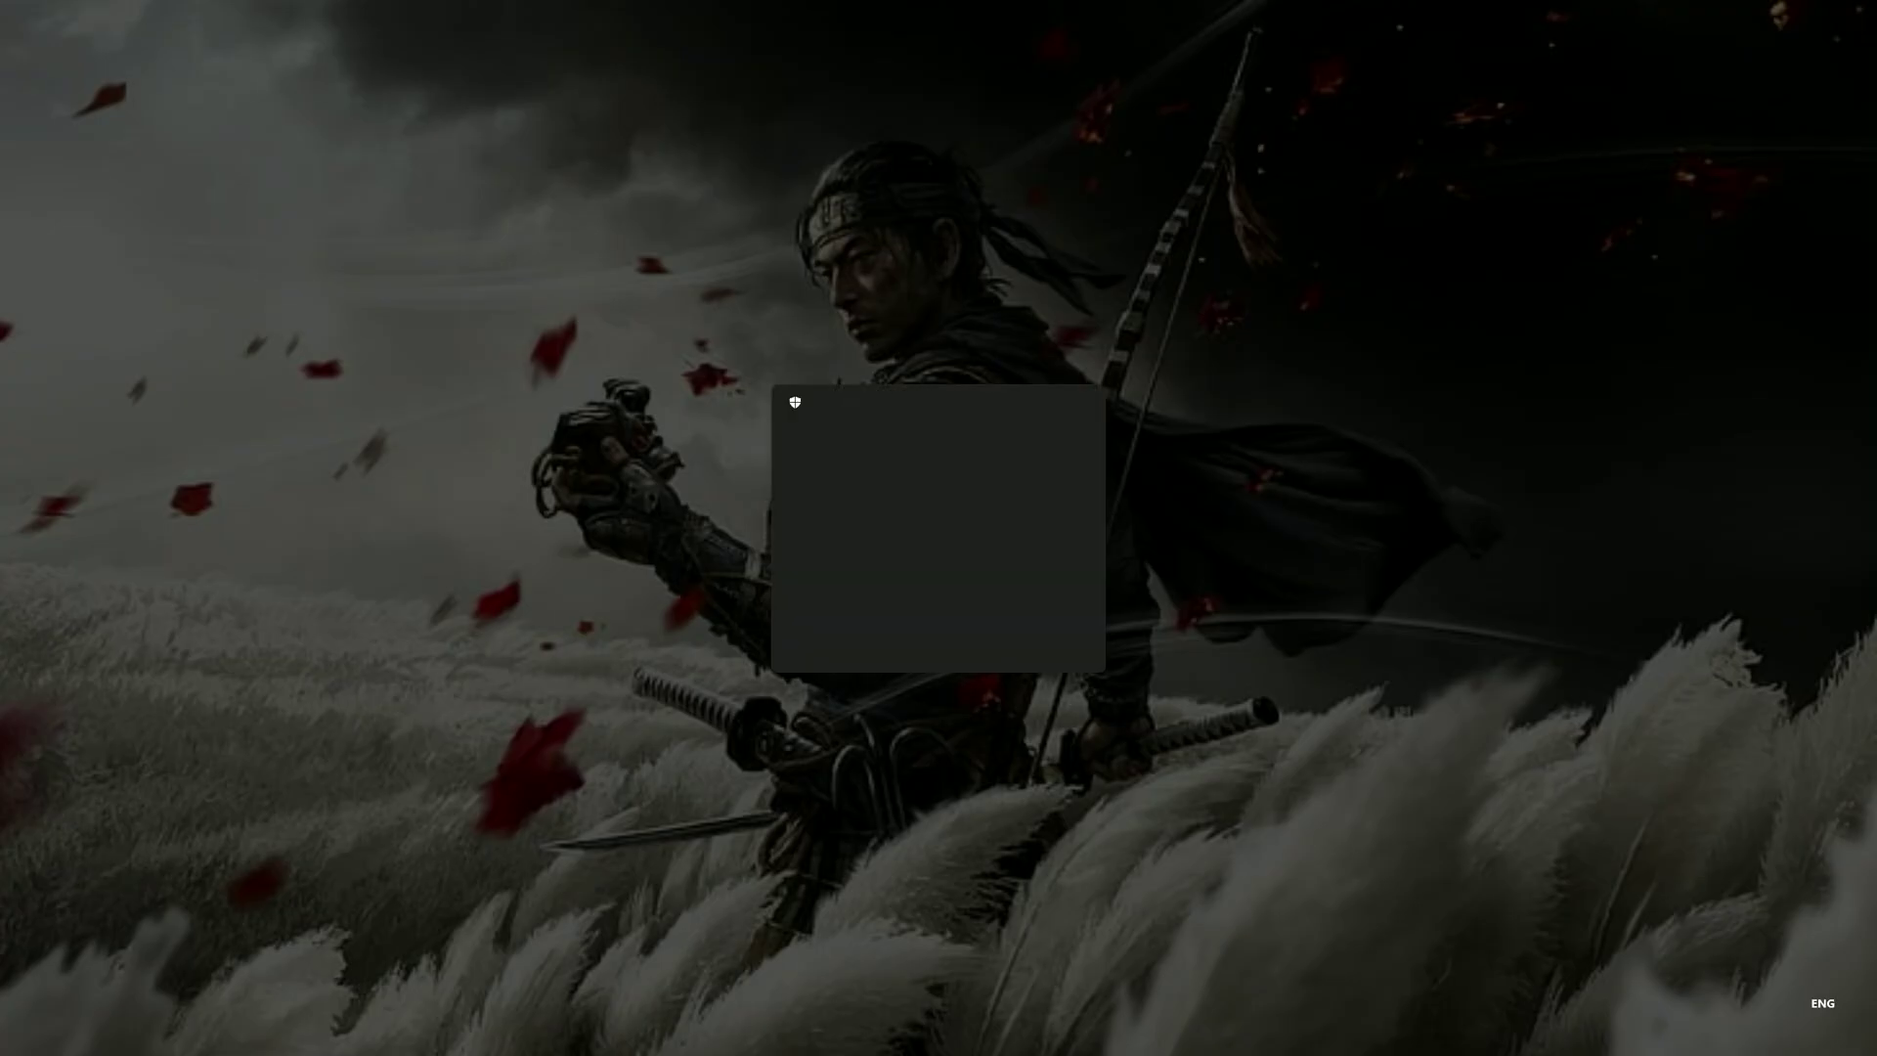
left_click(904, 637)
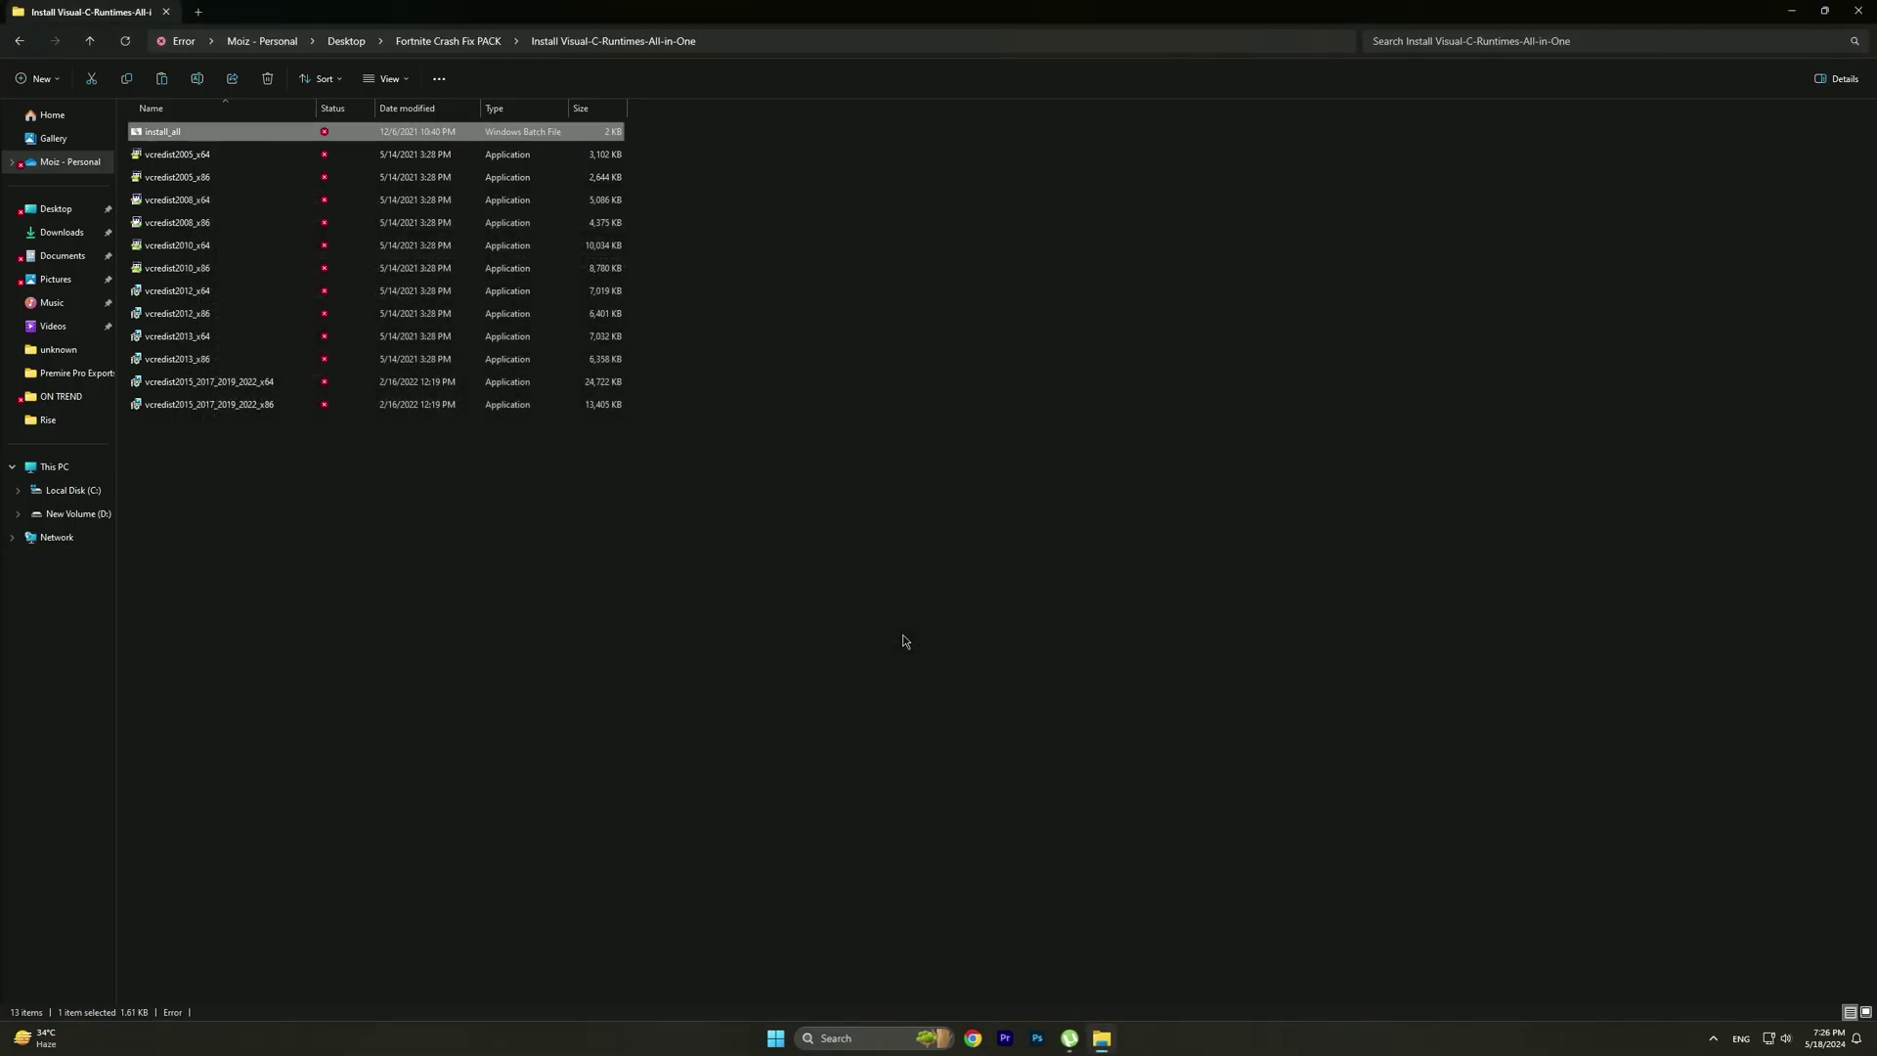
Return to the Fortnite Crash Fix PACK folder and close File Explorer.
left_click_drag(385, 595, 354, 125)
left_click(17, 40)
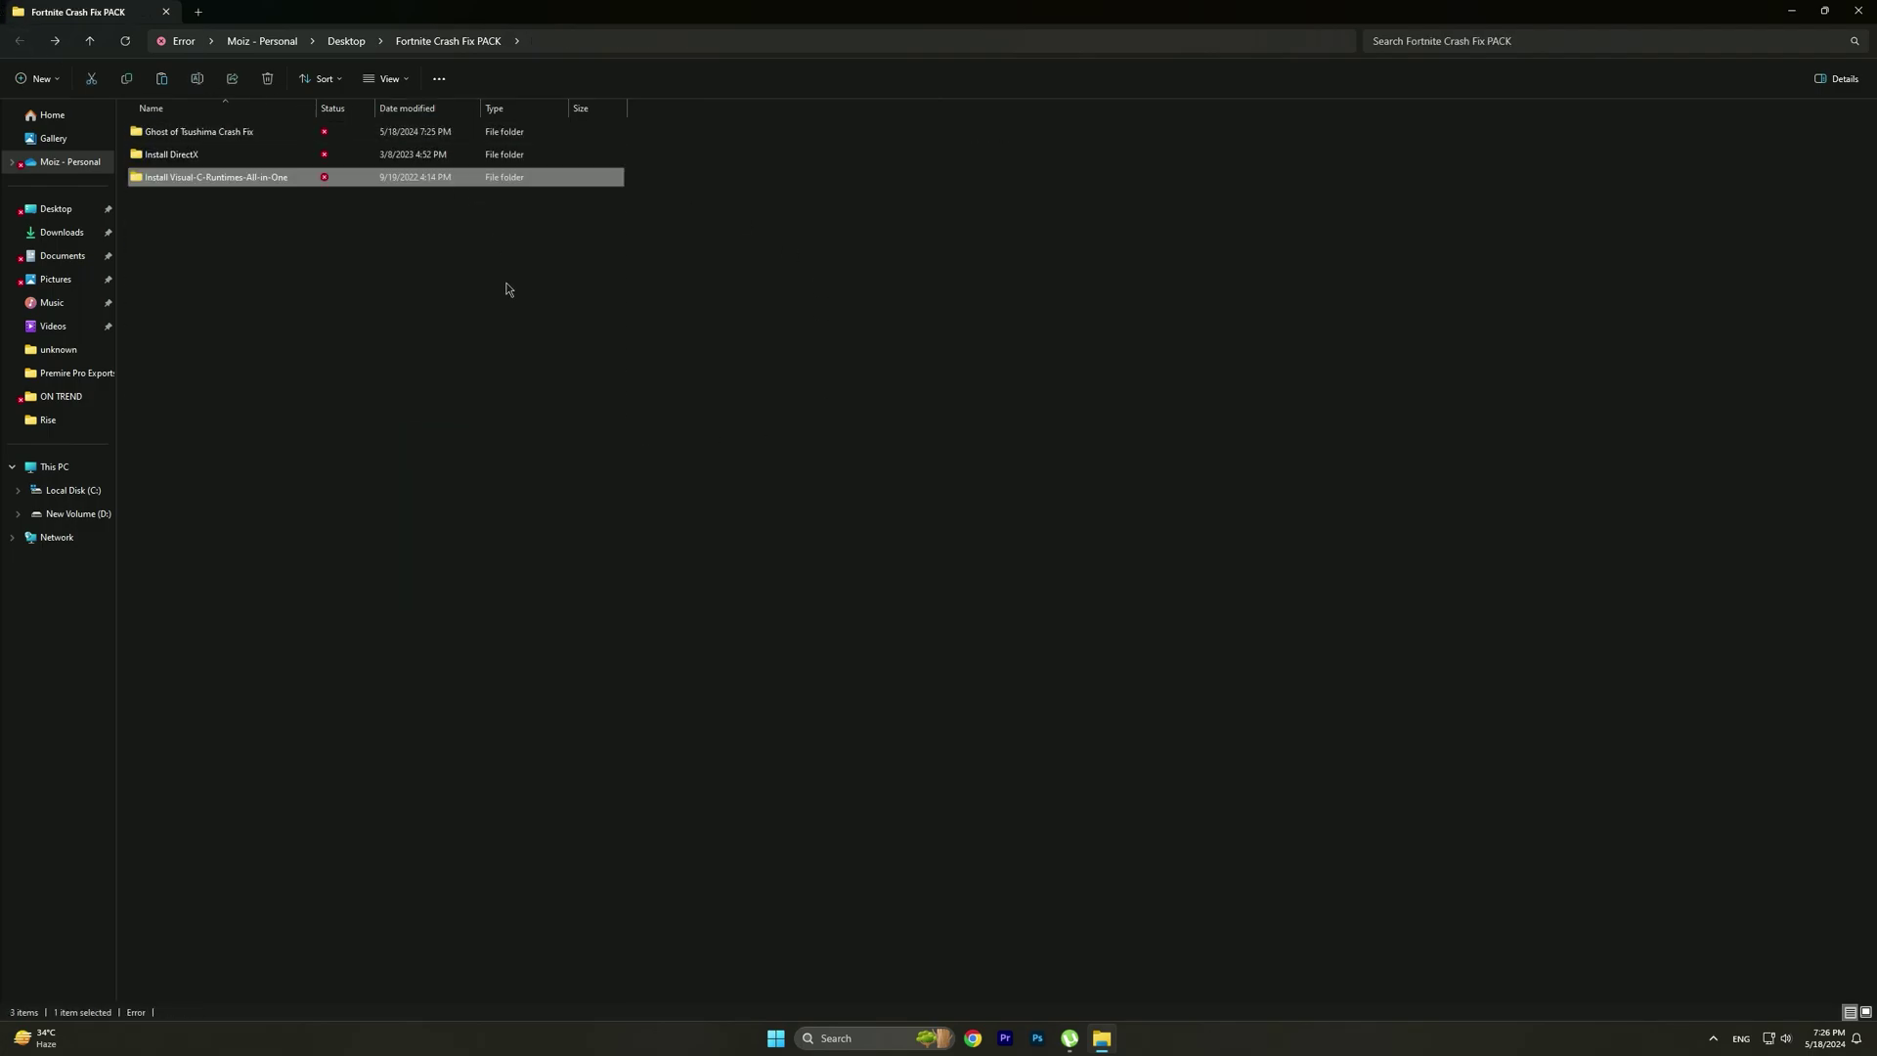
left_click_drag(351, 239, 355, 113)
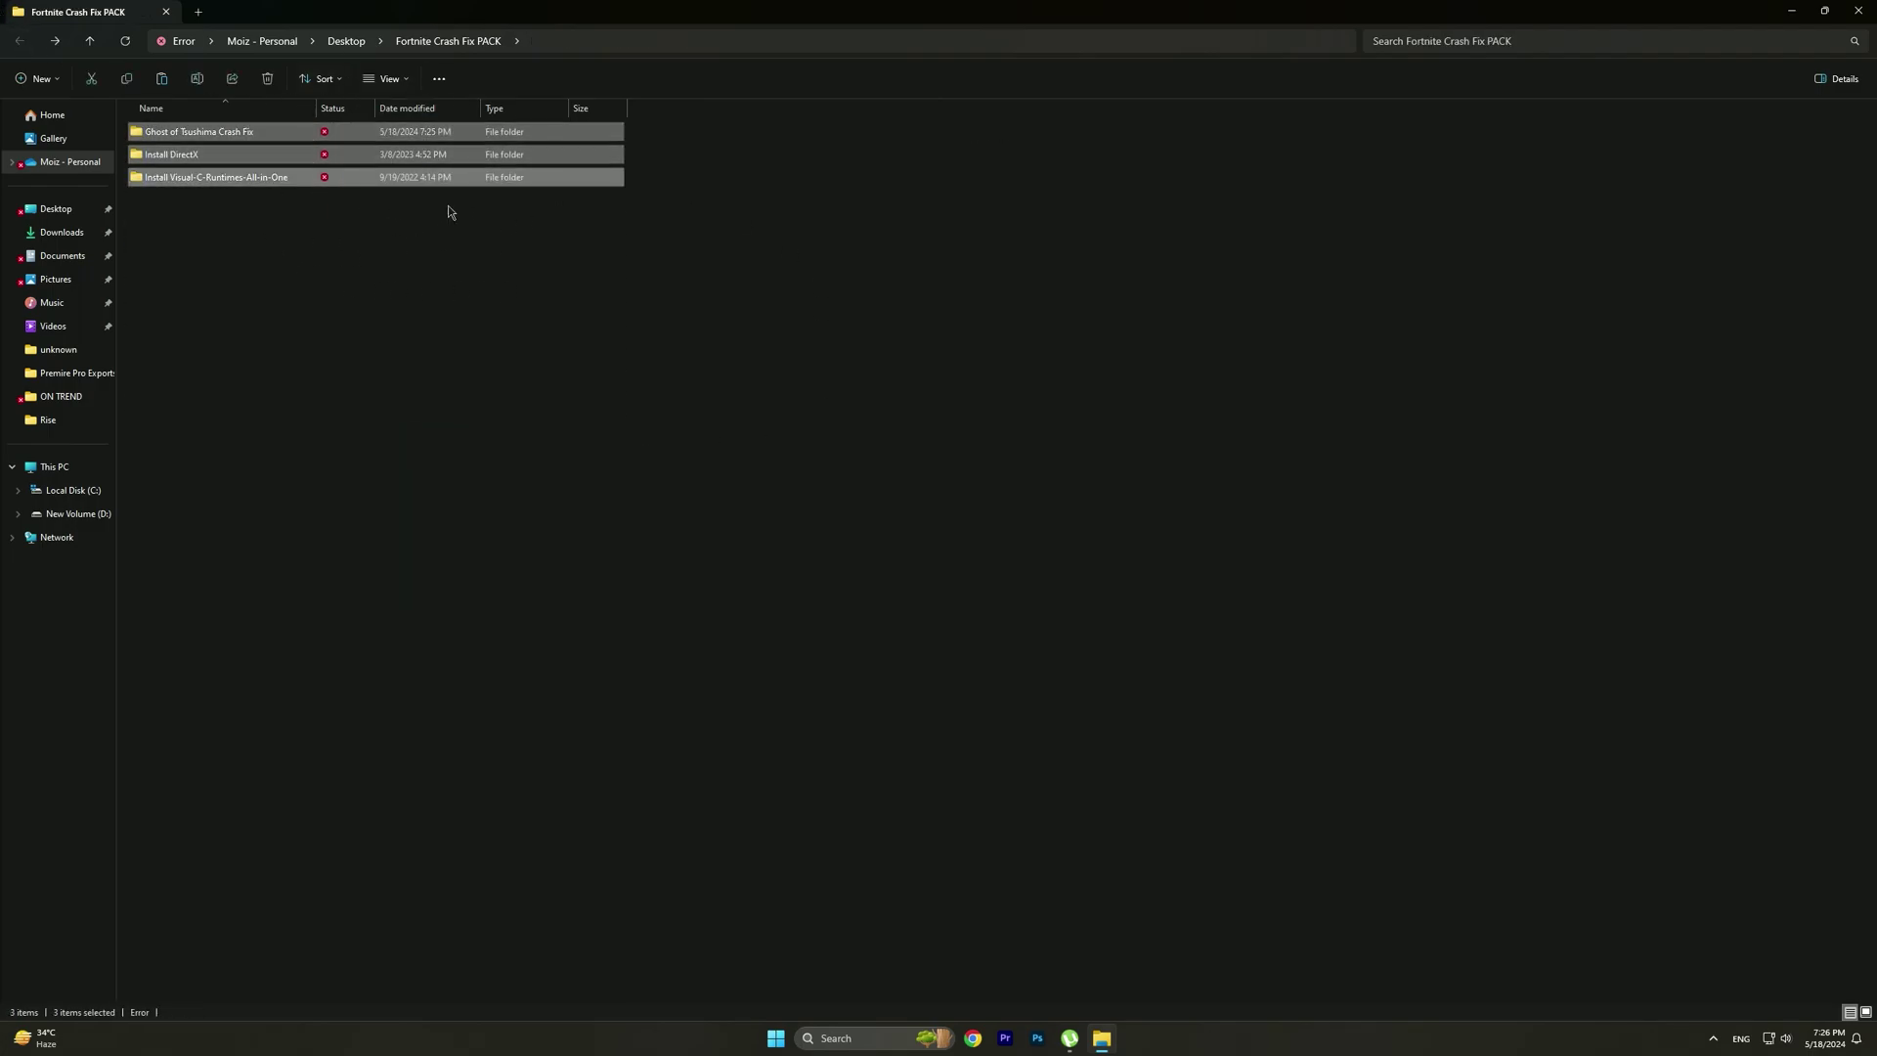
left_click(1859, 11)
Refresh the desktop from its right-click menu before relaunching Ghost of Tsushima.
right_click(1208, 337)
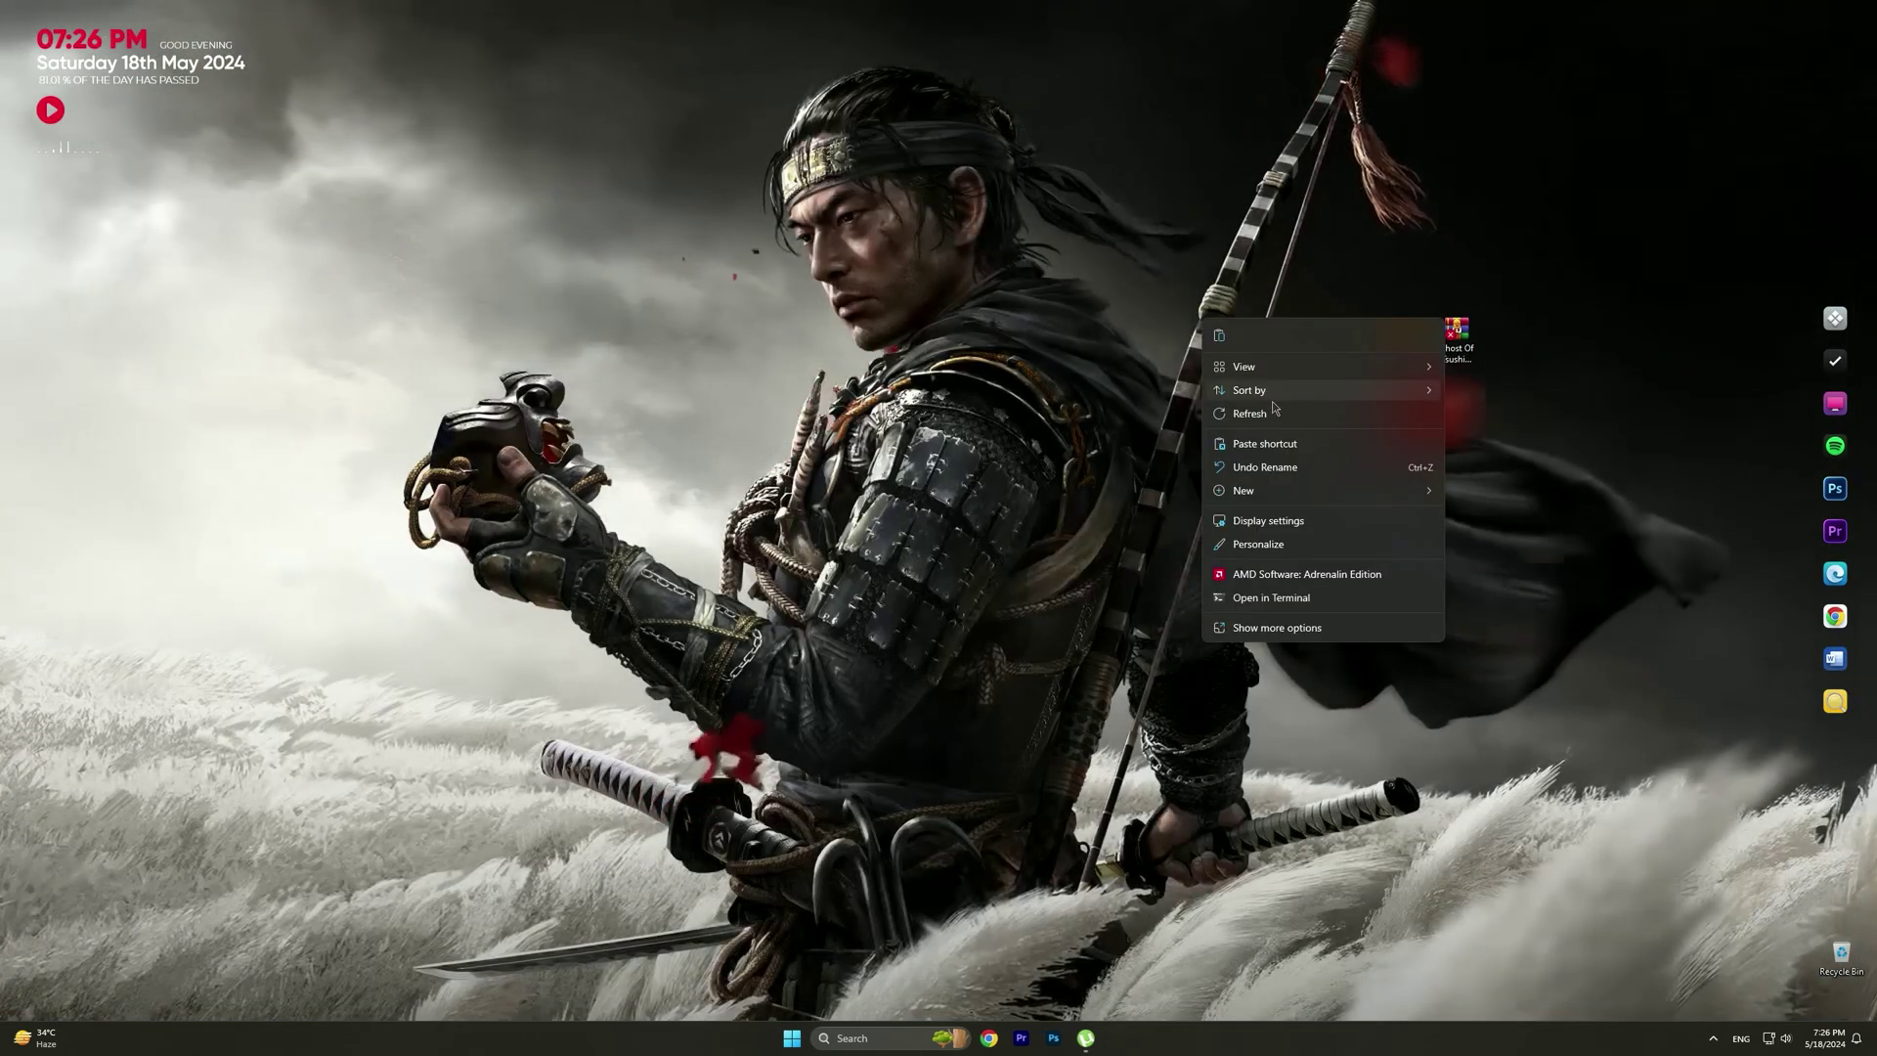
left_click(1236, 492)
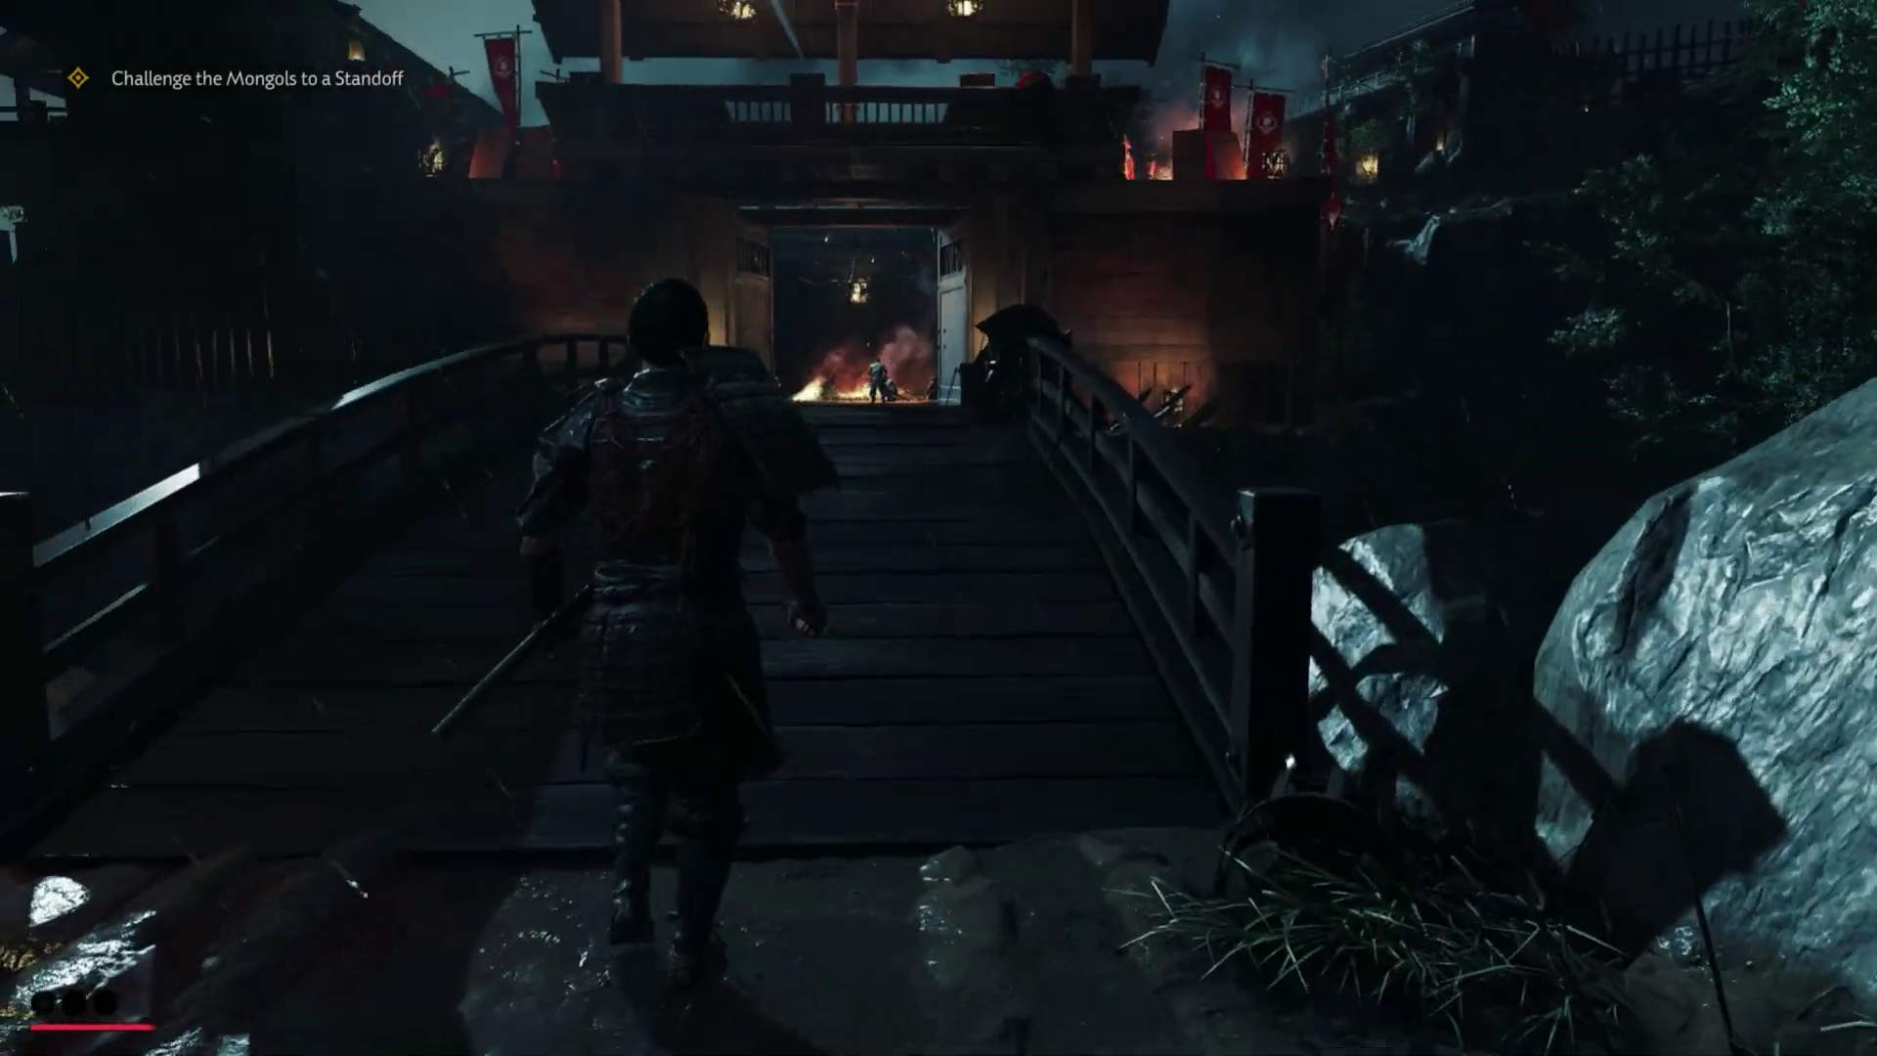